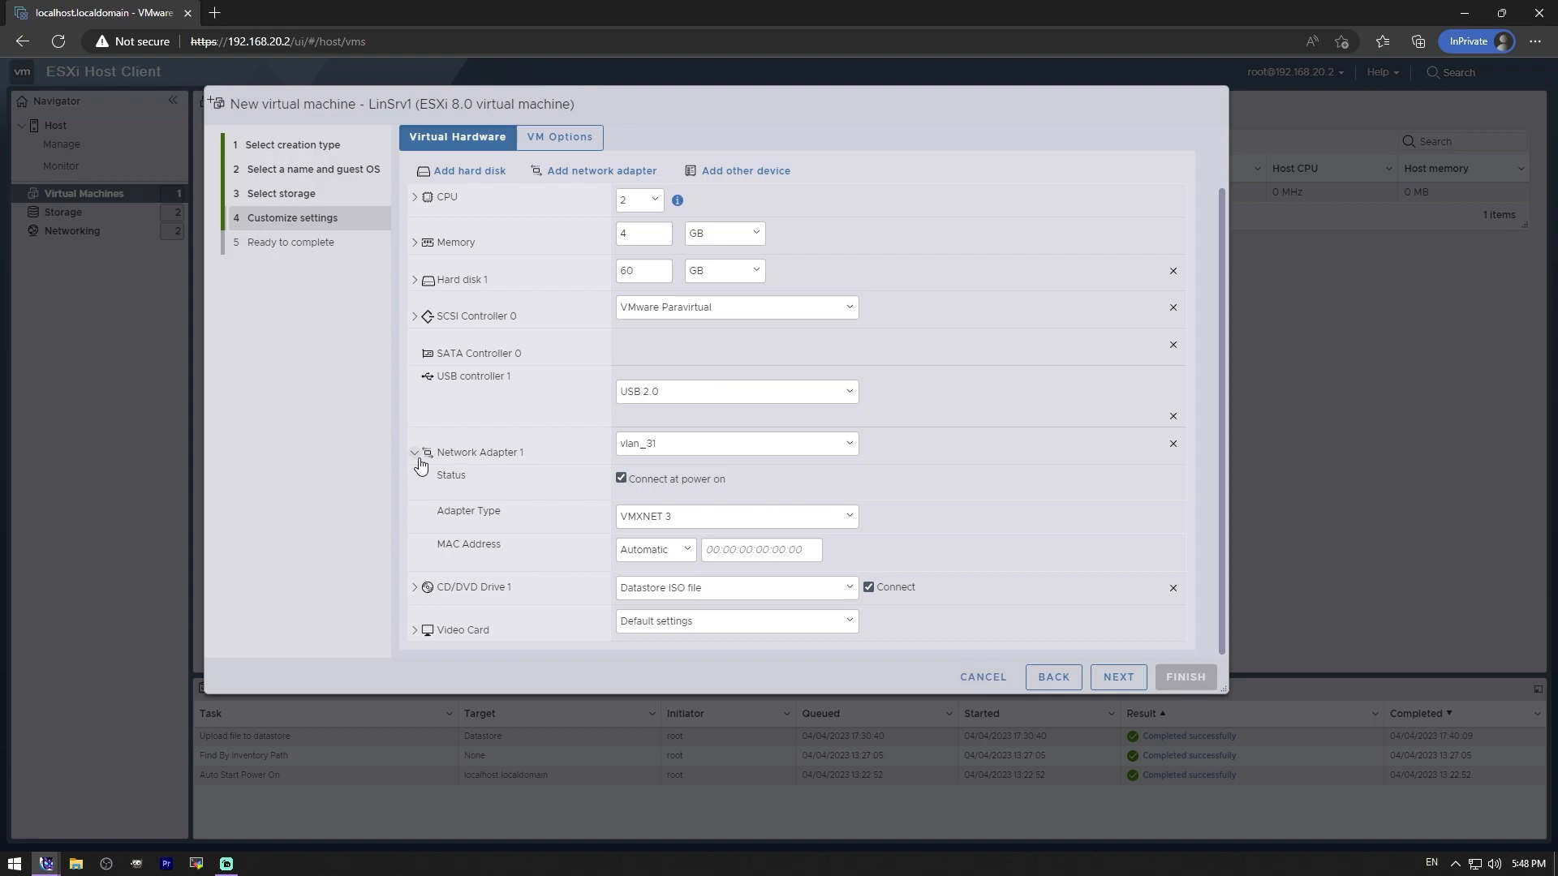
# - Review the network adapter and CD/DVD drive settings of the new LinSrv1 virtual machine
pyautogui.click(414, 453)
pyautogui.click(415, 544)
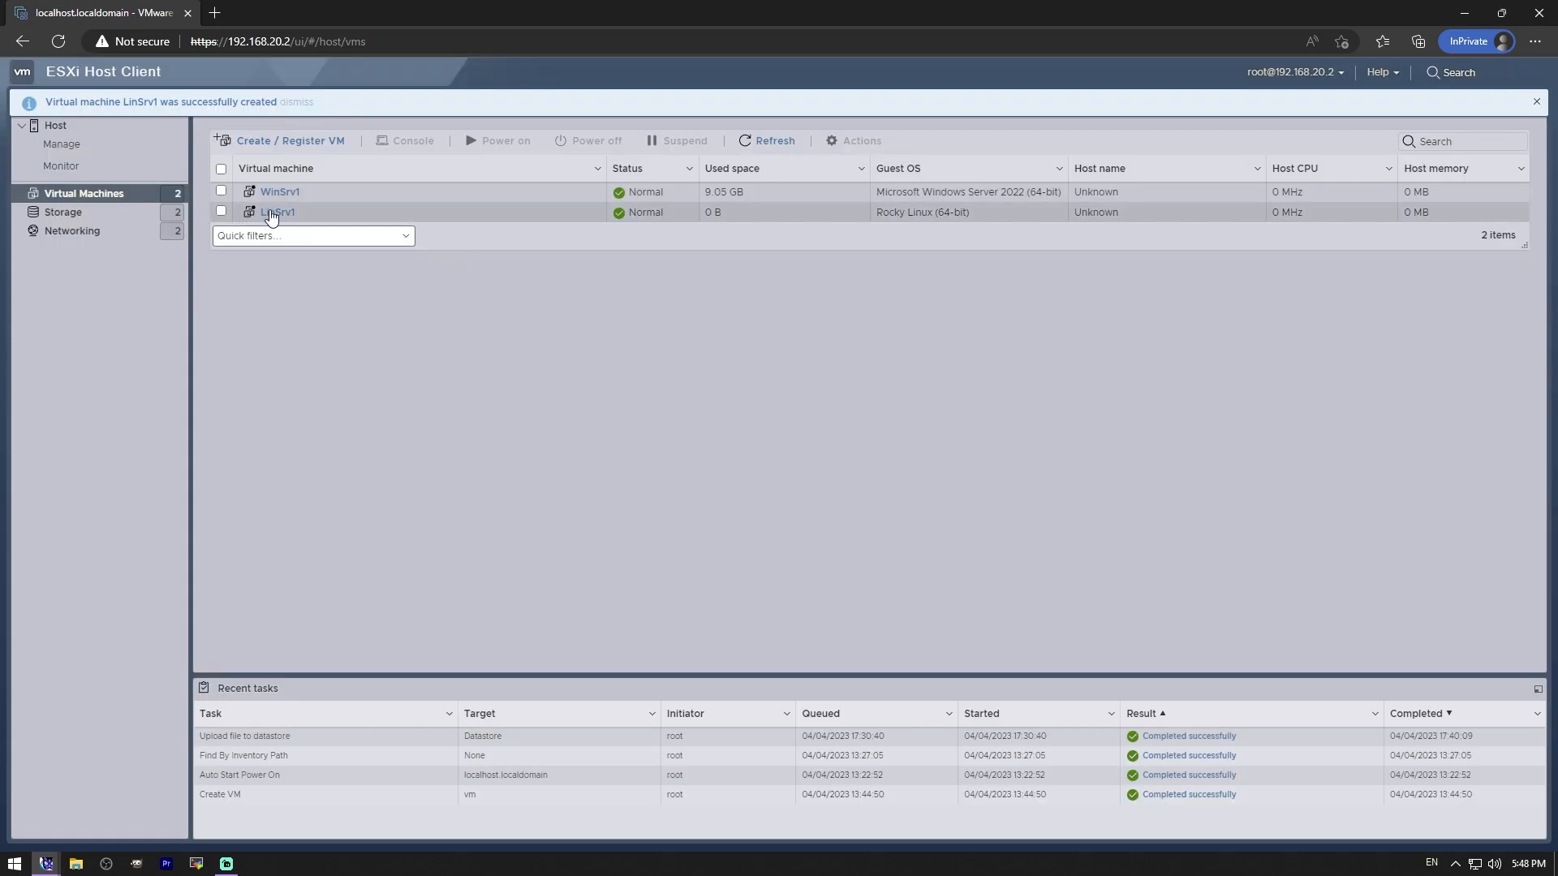
# - Power on the LinSrv1 virtual machine and open its console
pyautogui.click(220, 211)
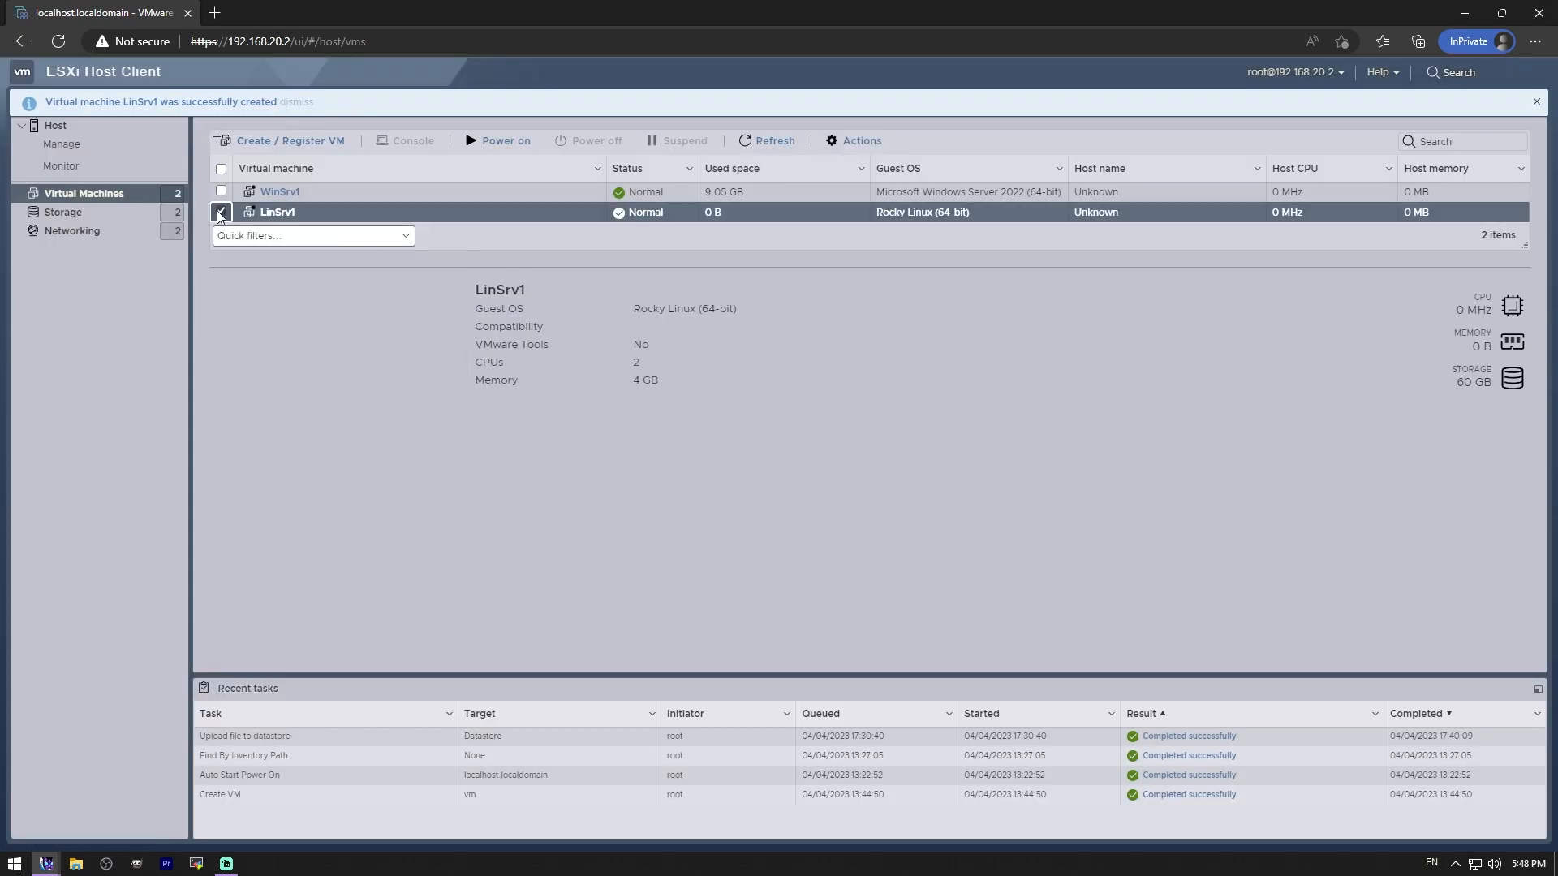
pyautogui.click(508, 144)
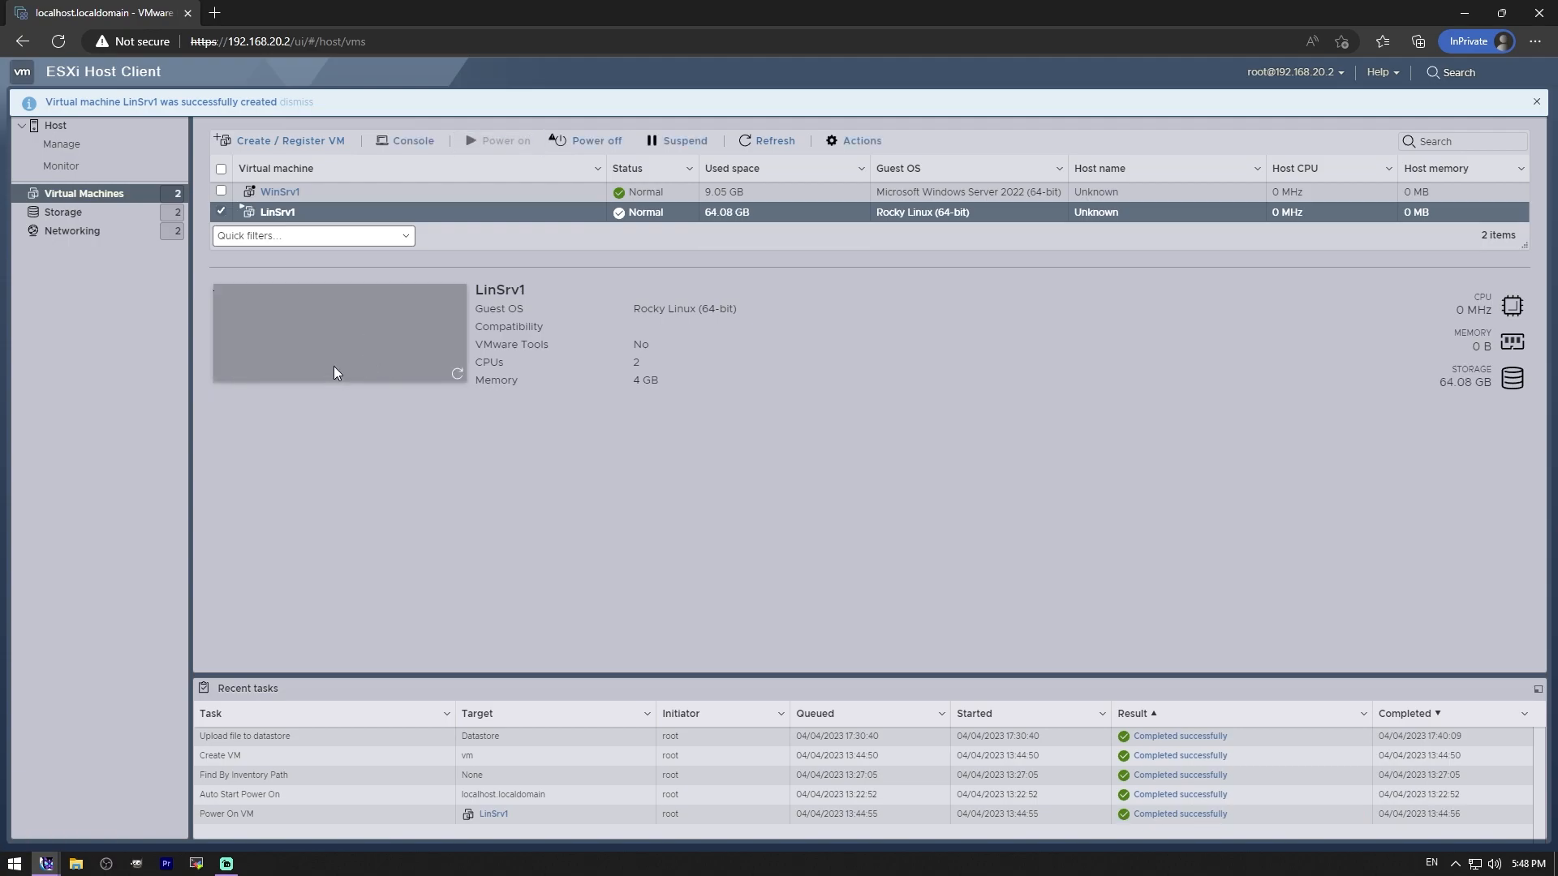
pyautogui.click(348, 365)
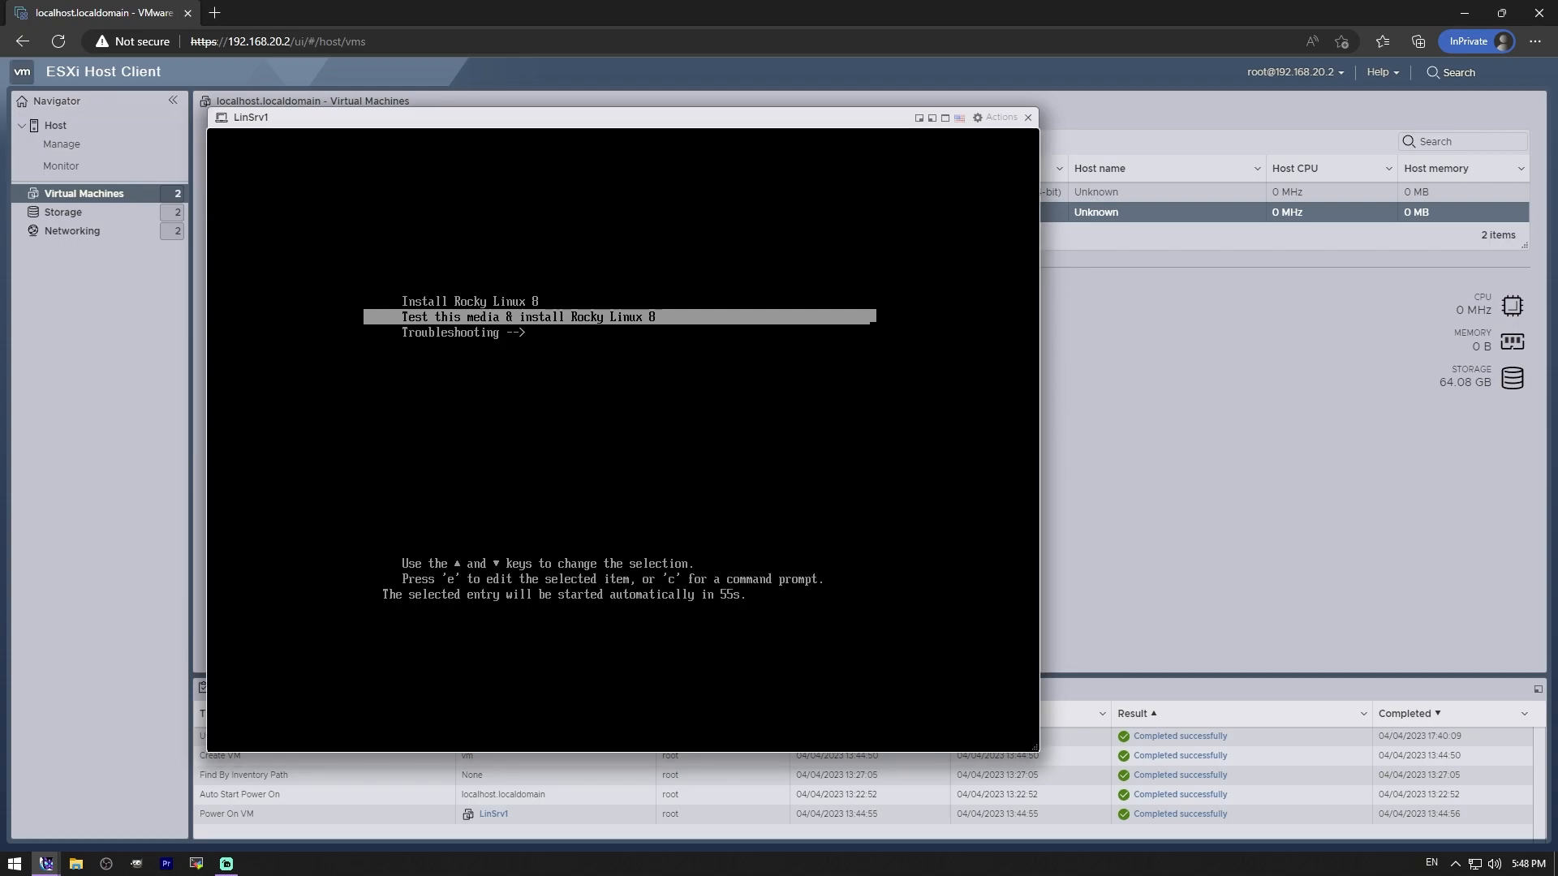
# - Boot the Install Rocky Linux 8 entry, then enlarge and reposition the console window
pyautogui.press('Up')
pyautogui.press('Return')
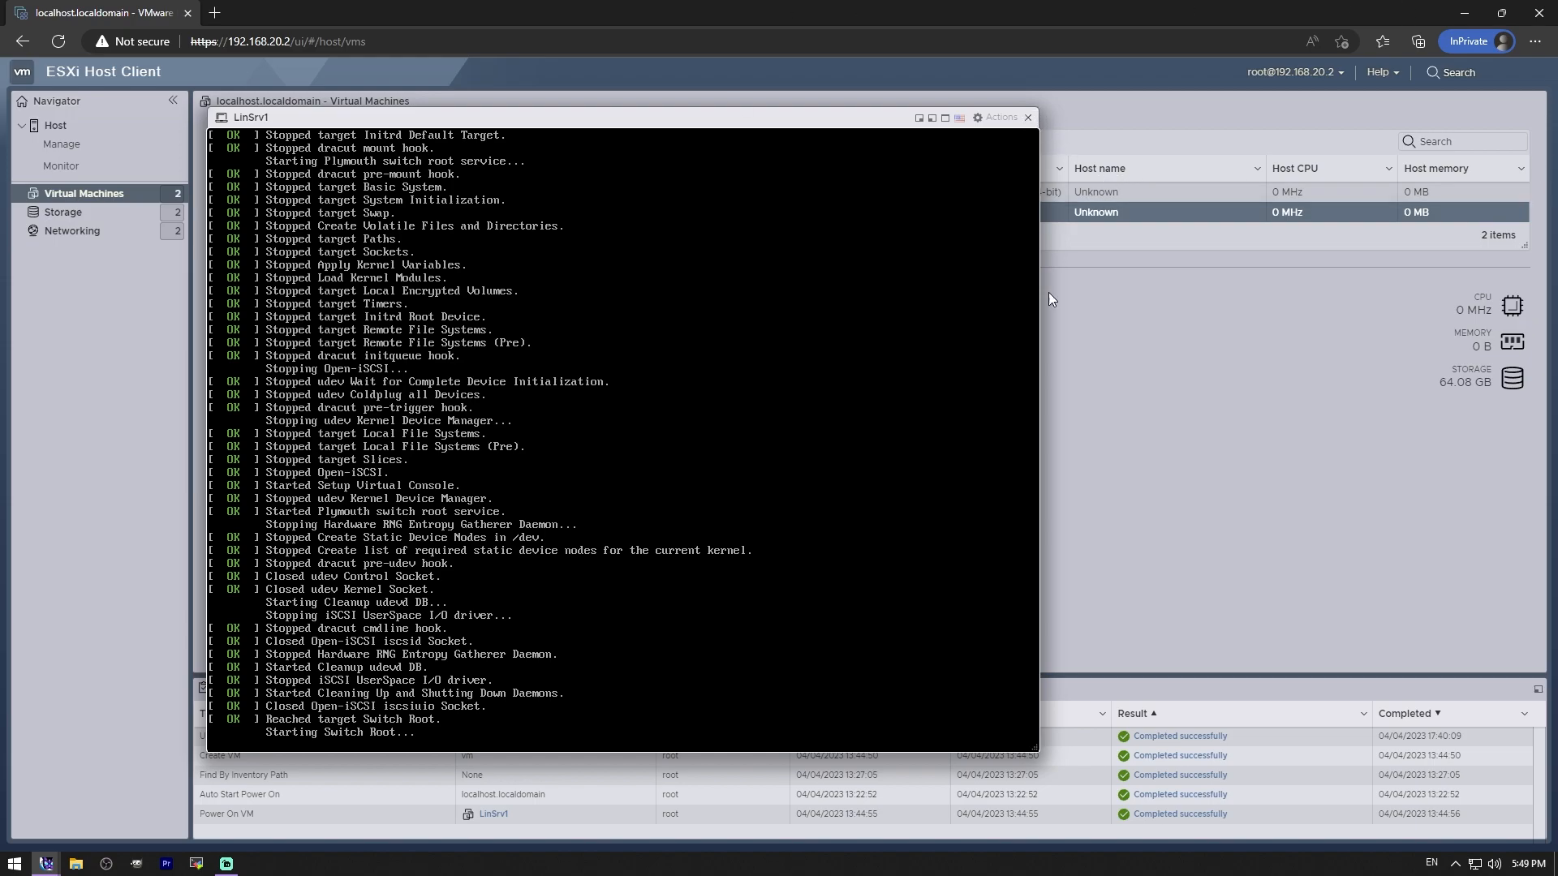
pyautogui.moveTo(1035, 756); pyautogui.dragTo(1193, 840)
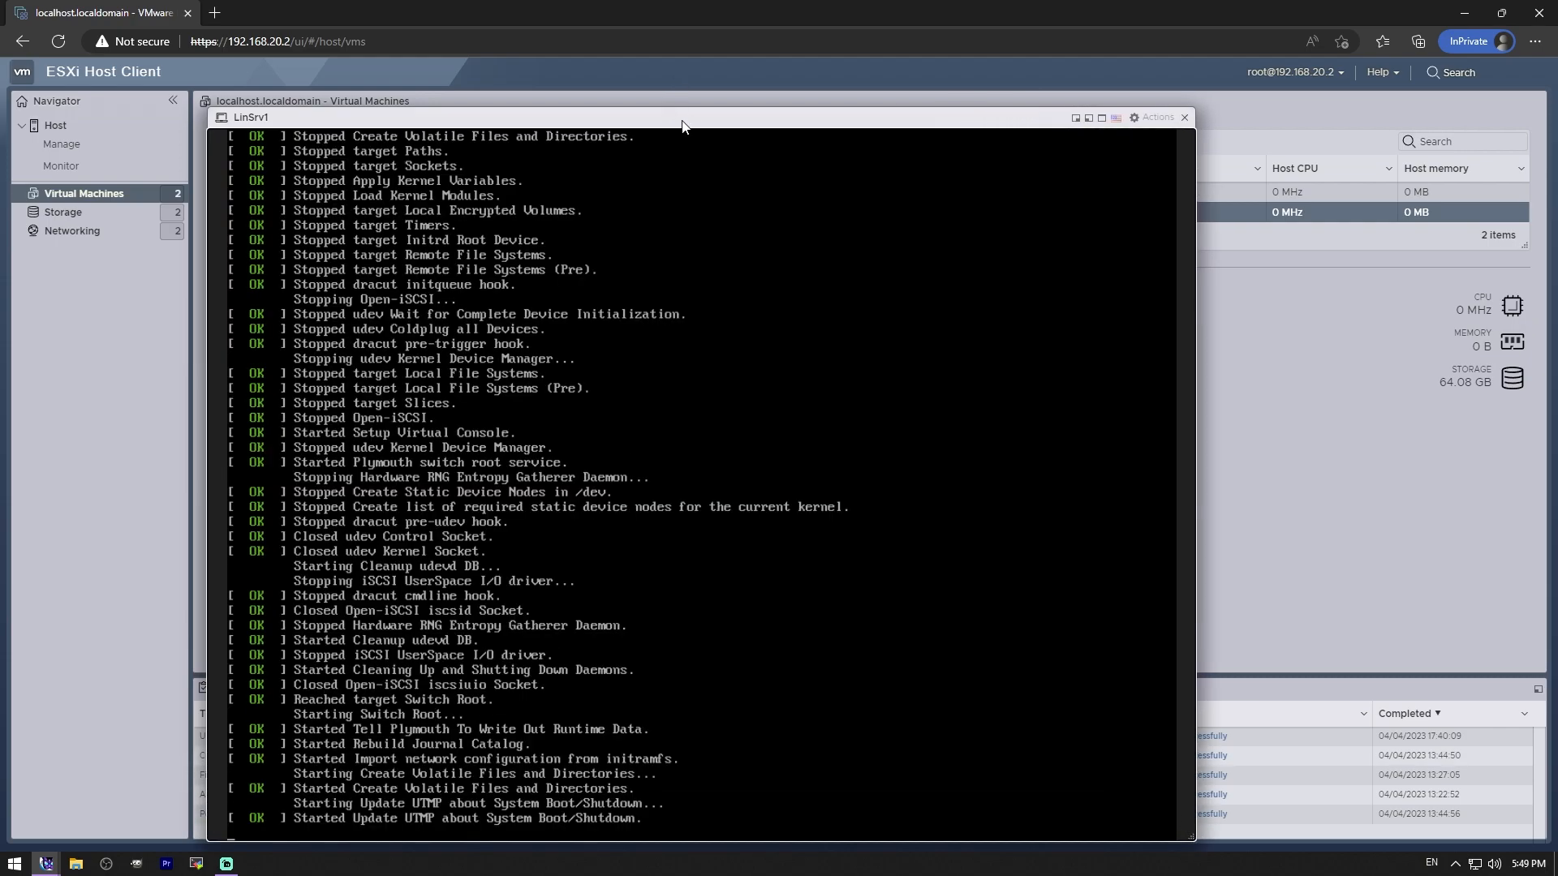
pyautogui.moveTo(681, 127); pyautogui.dragTo(699, 106)
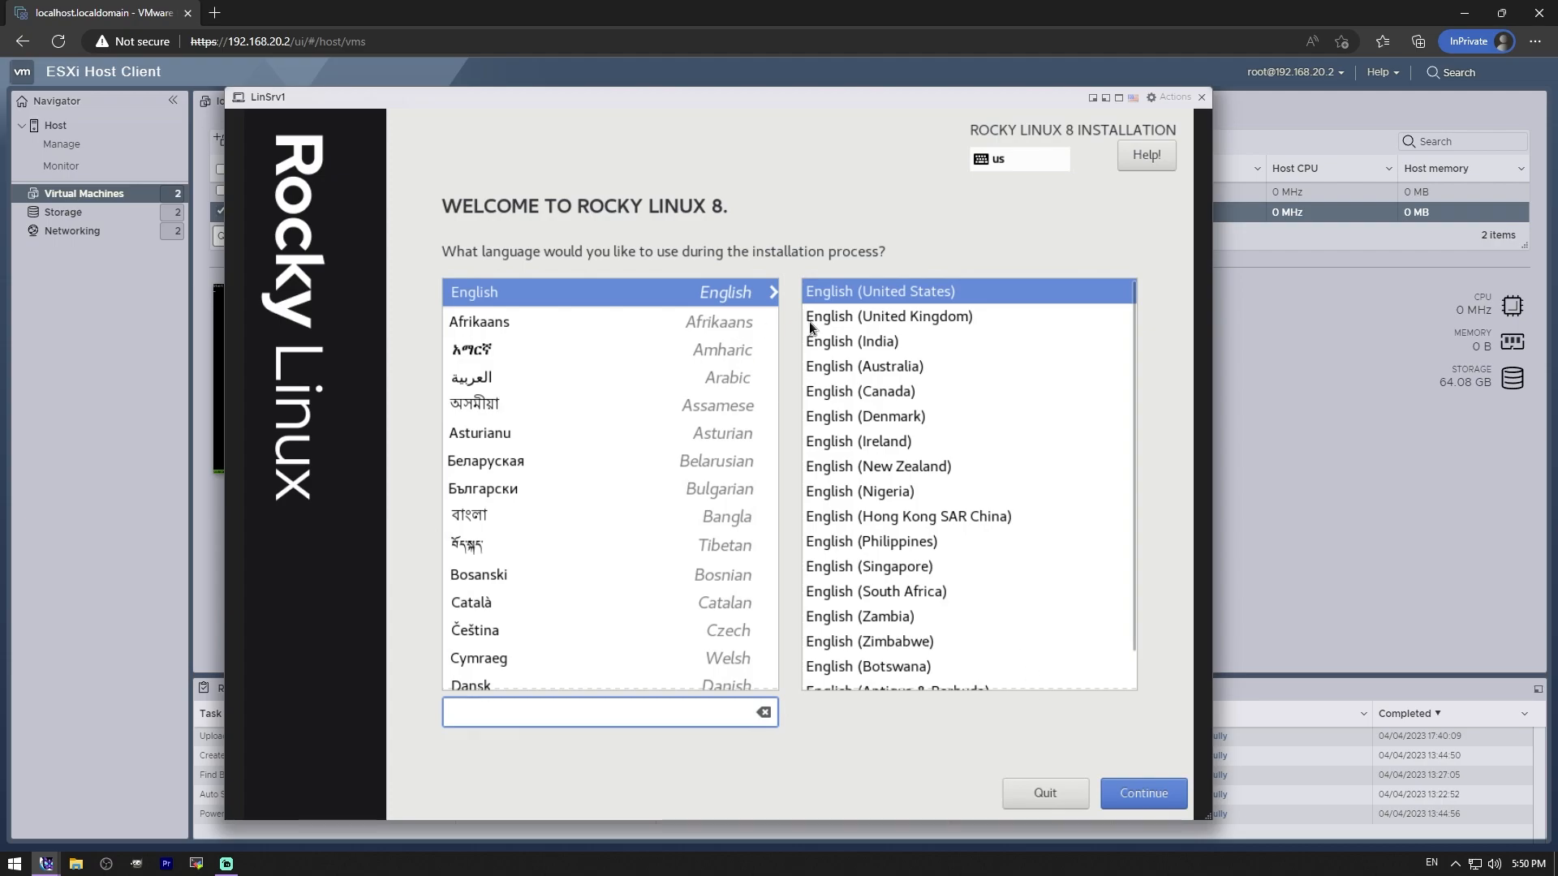
# - Continue past the language screen and choose Server as the Software Selection base environment
pyautogui.click(1146, 802)
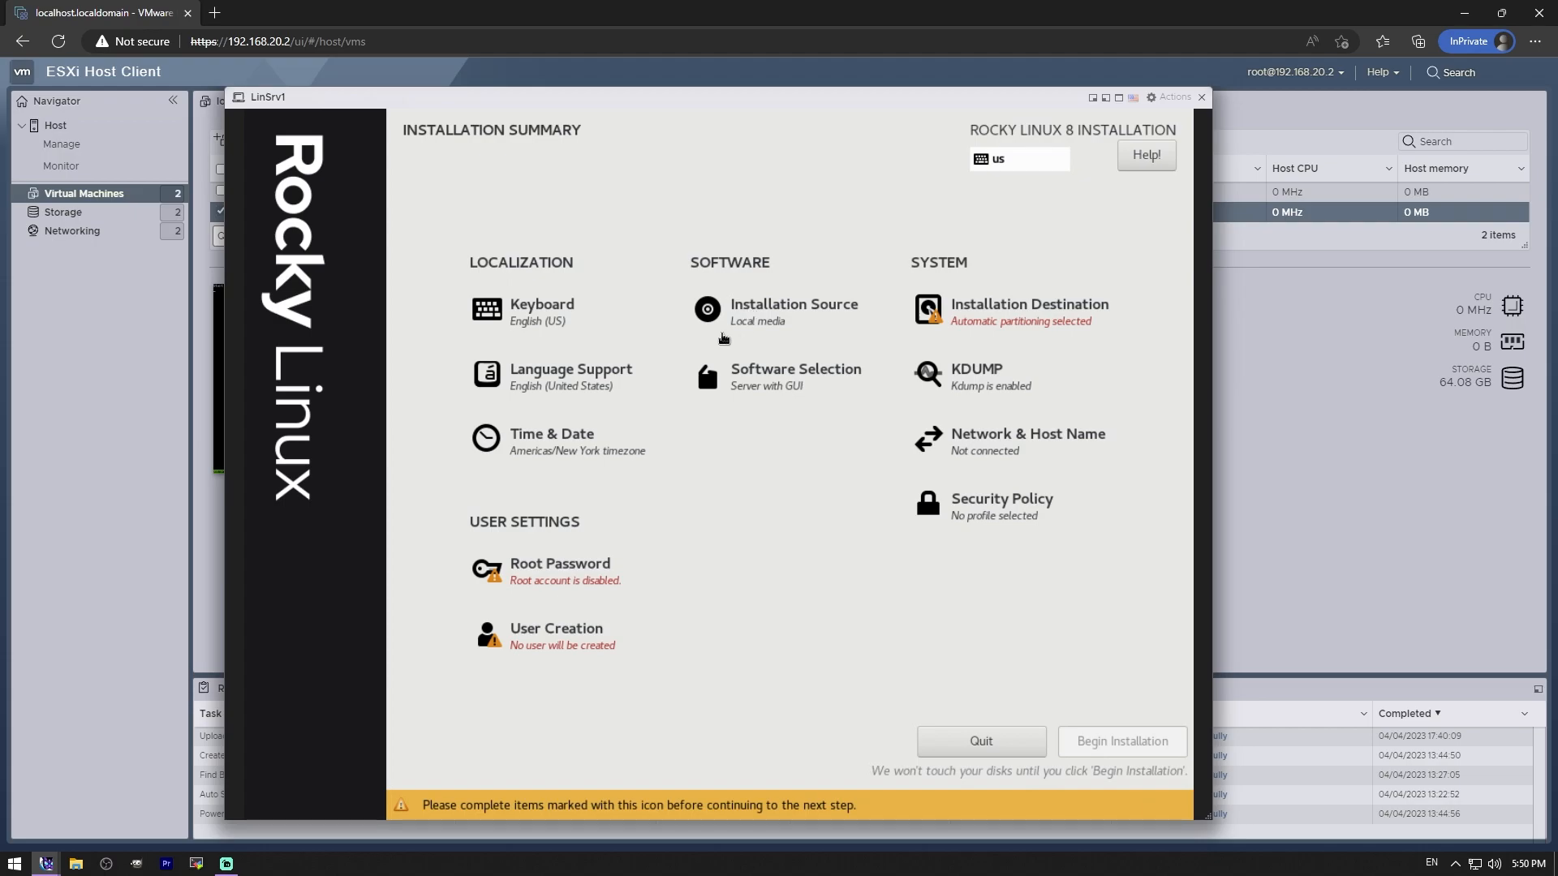
pyautogui.click(762, 381)
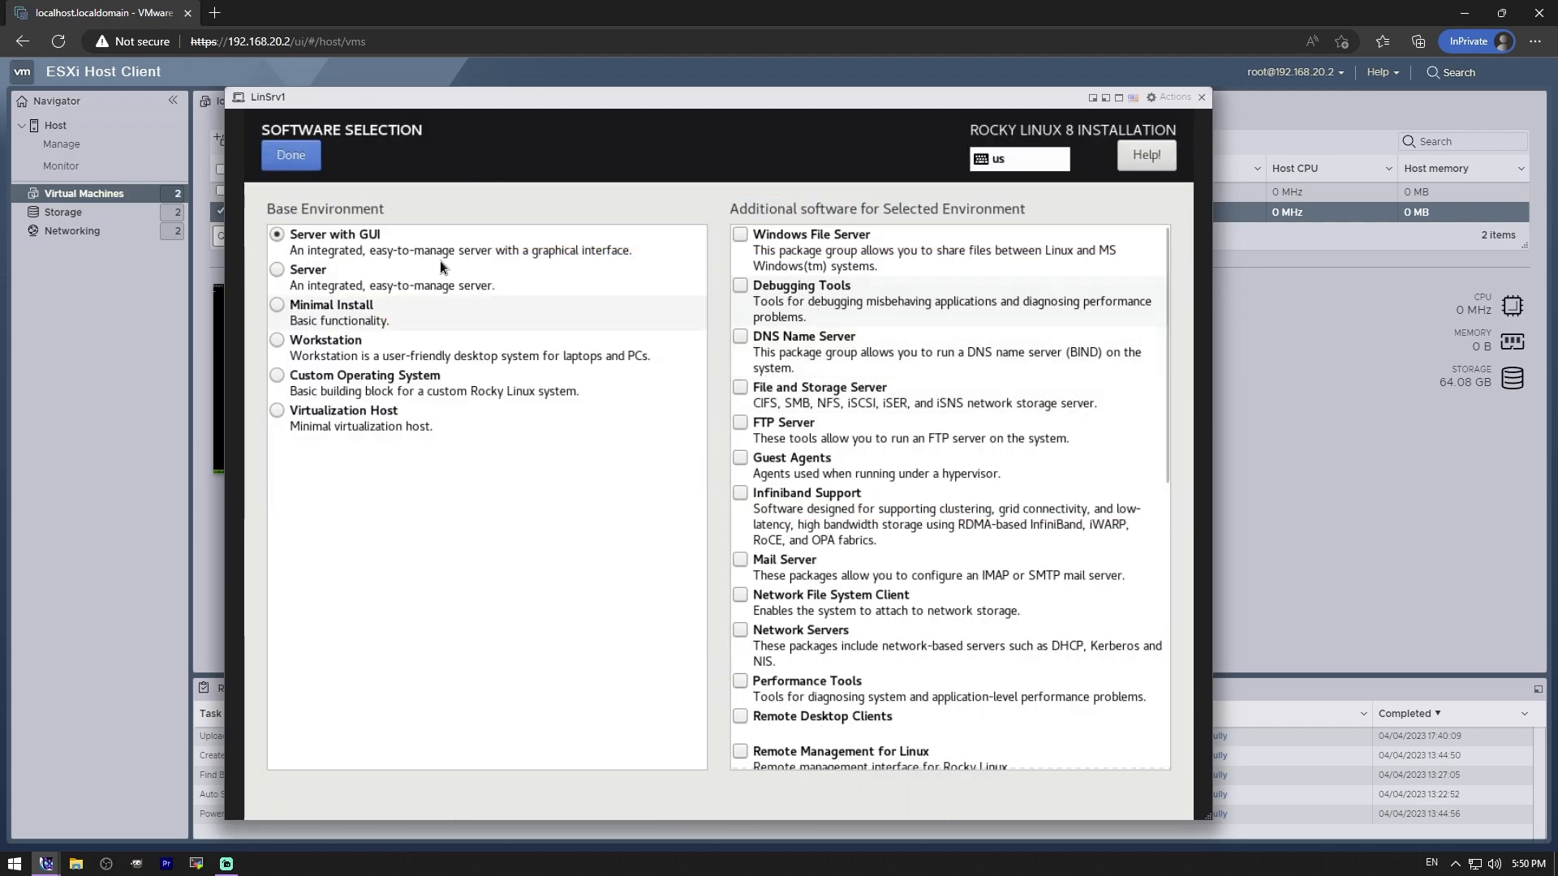
pyautogui.click(278, 271)
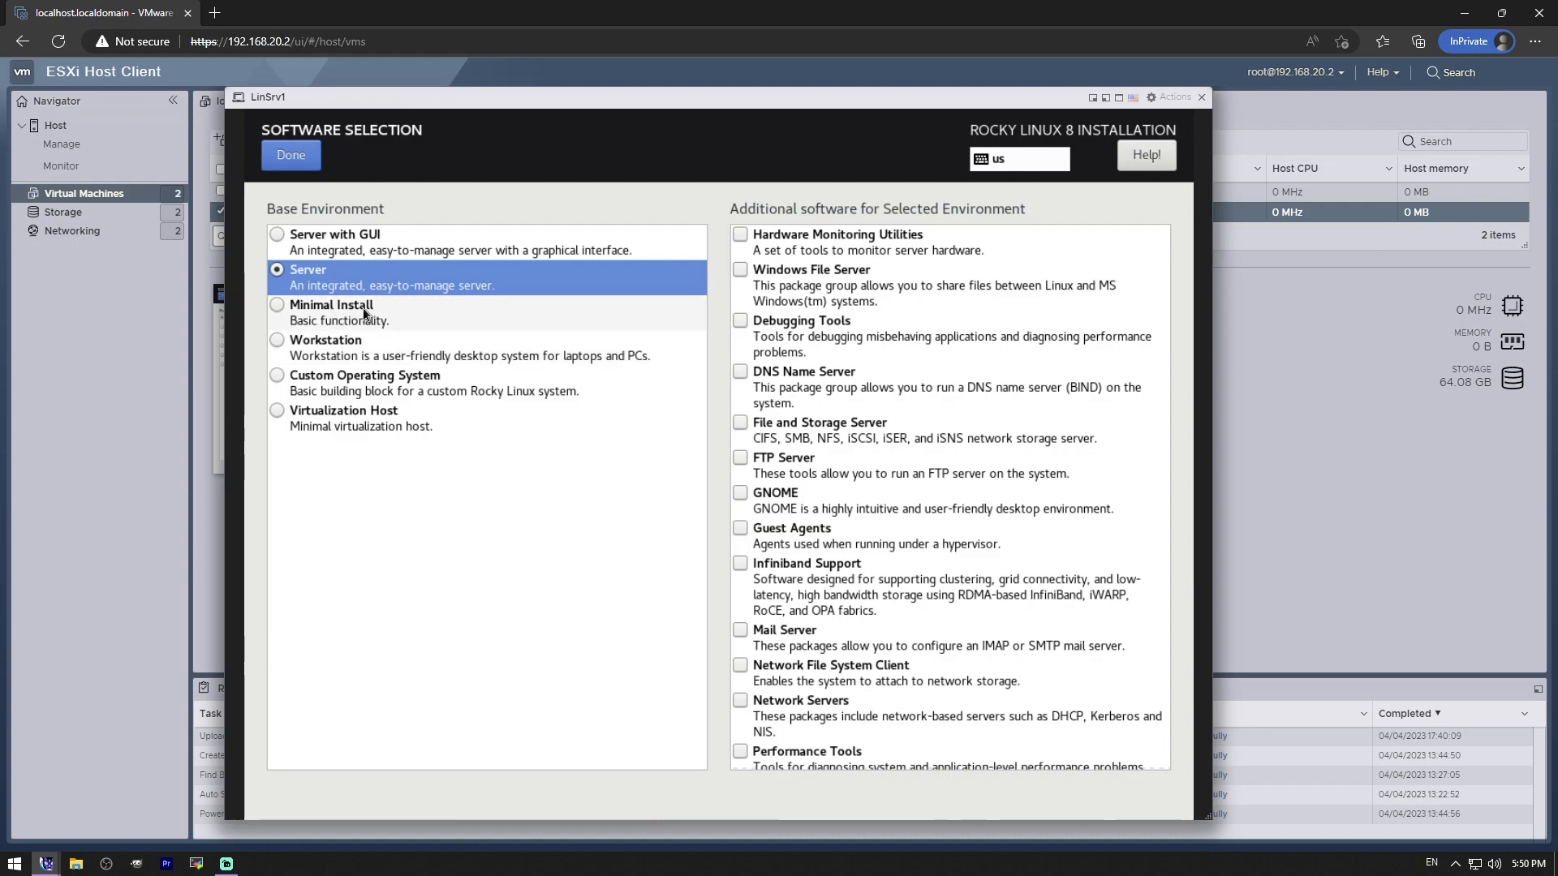
pyautogui.scroll(-7, 922, 455)
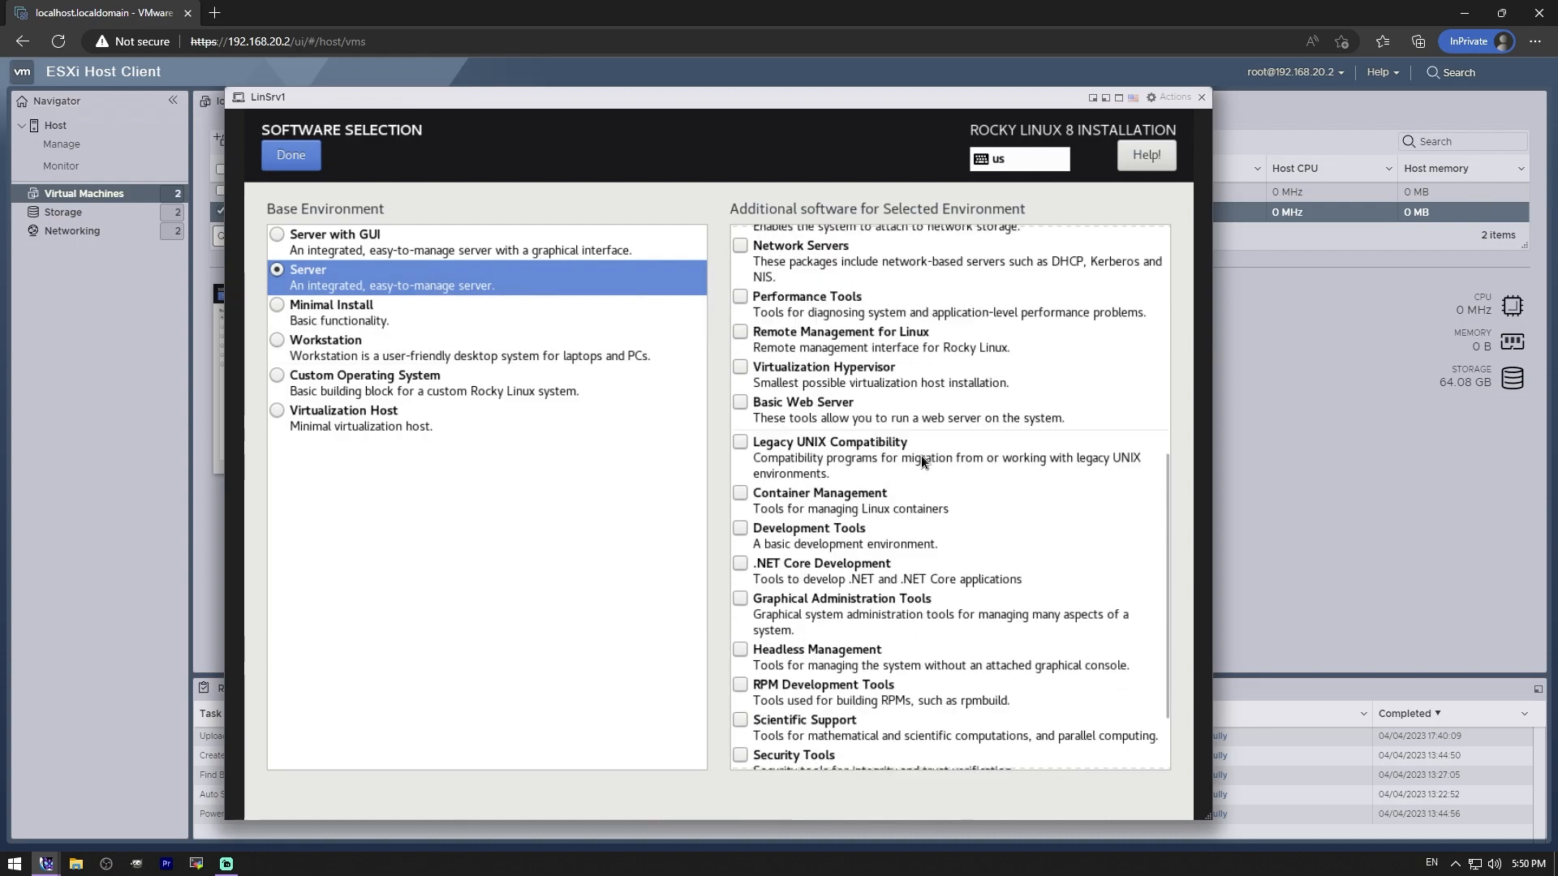
pyautogui.scroll(-3, 921, 455)
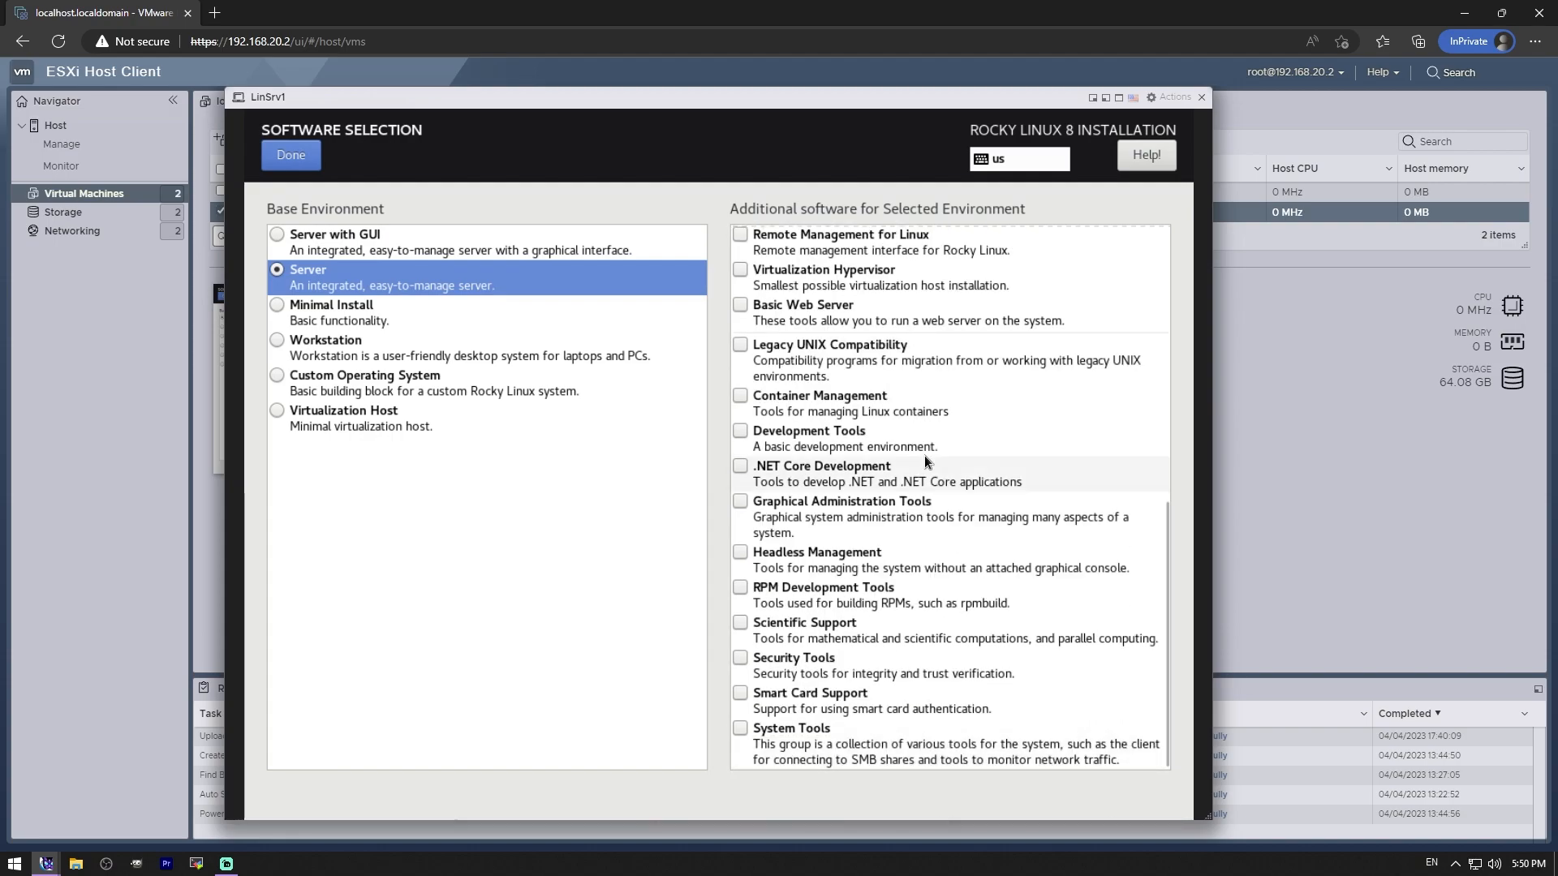
pyautogui.scroll(10, 923, 459)
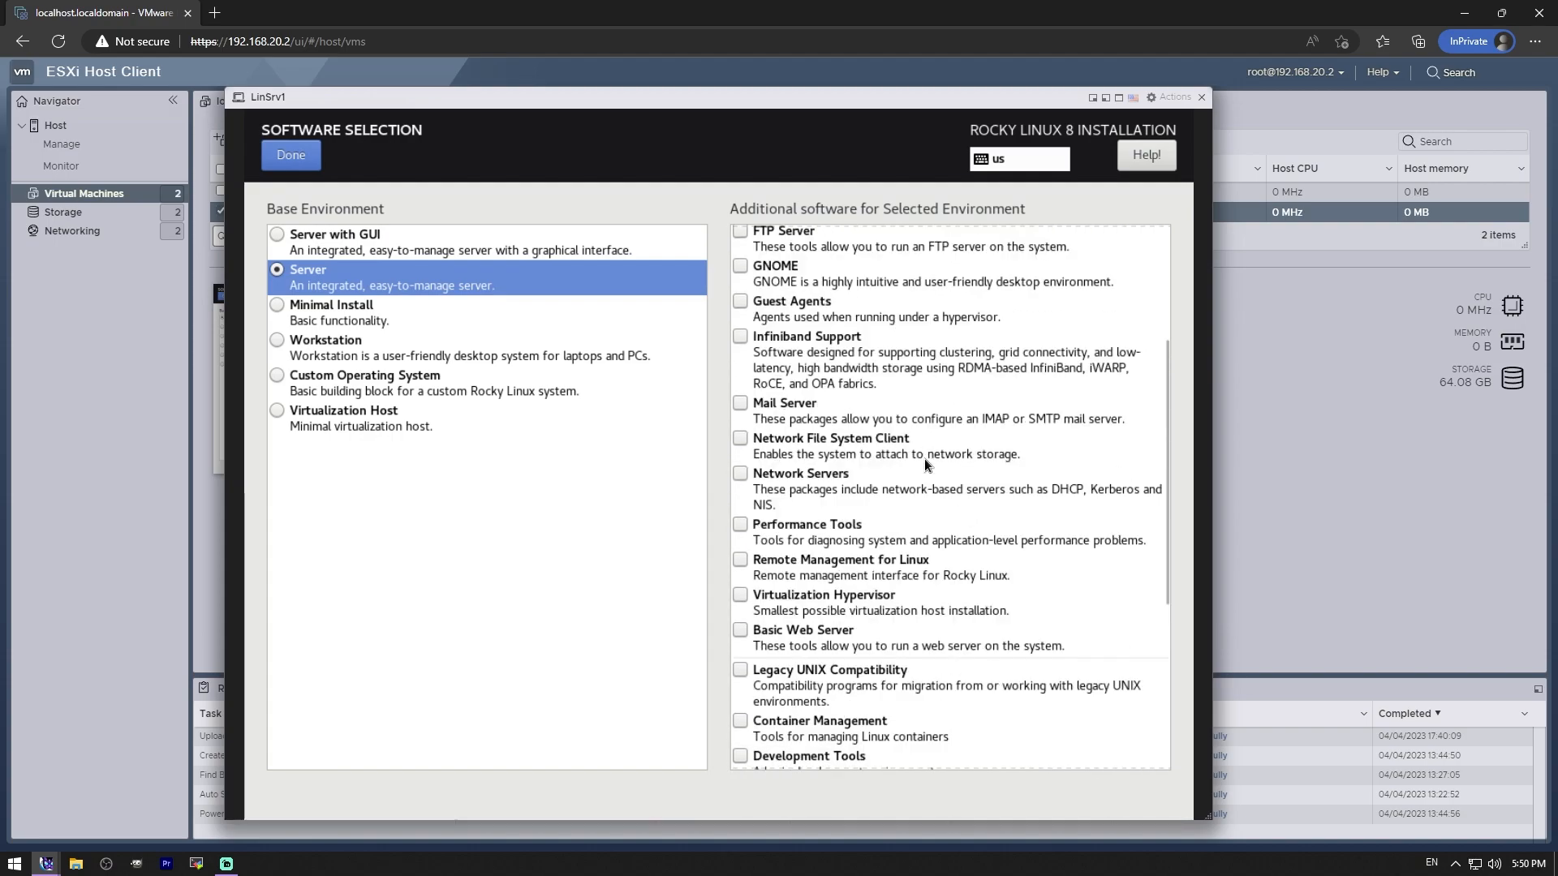
pyautogui.click(287, 154)
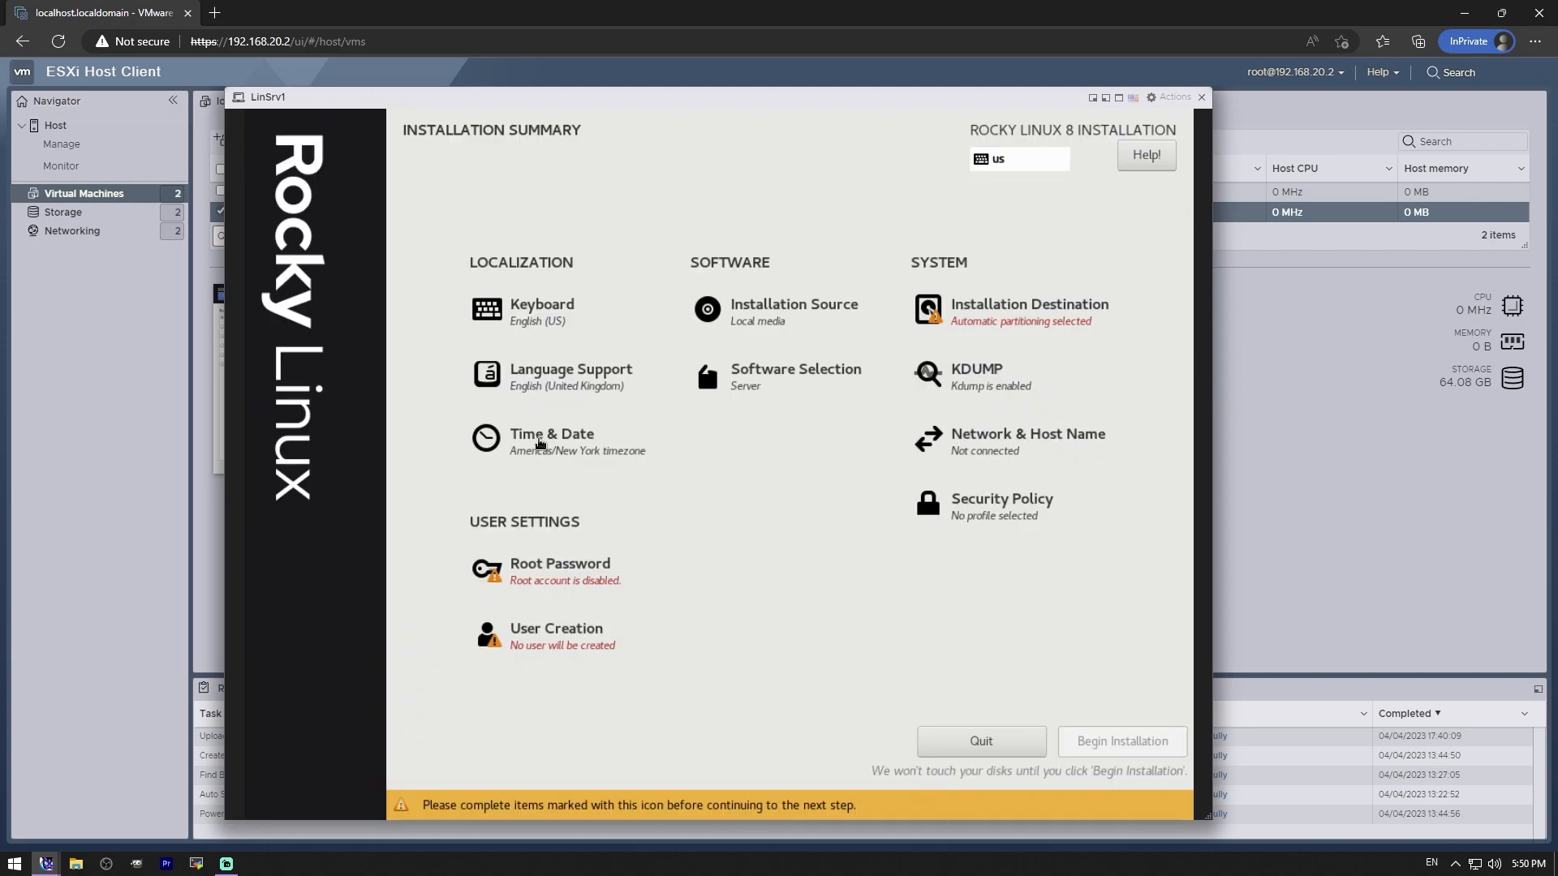
# - Switch on the ens34 Ethernet connection and open its IPv4 settings
pyautogui.click(990, 449)
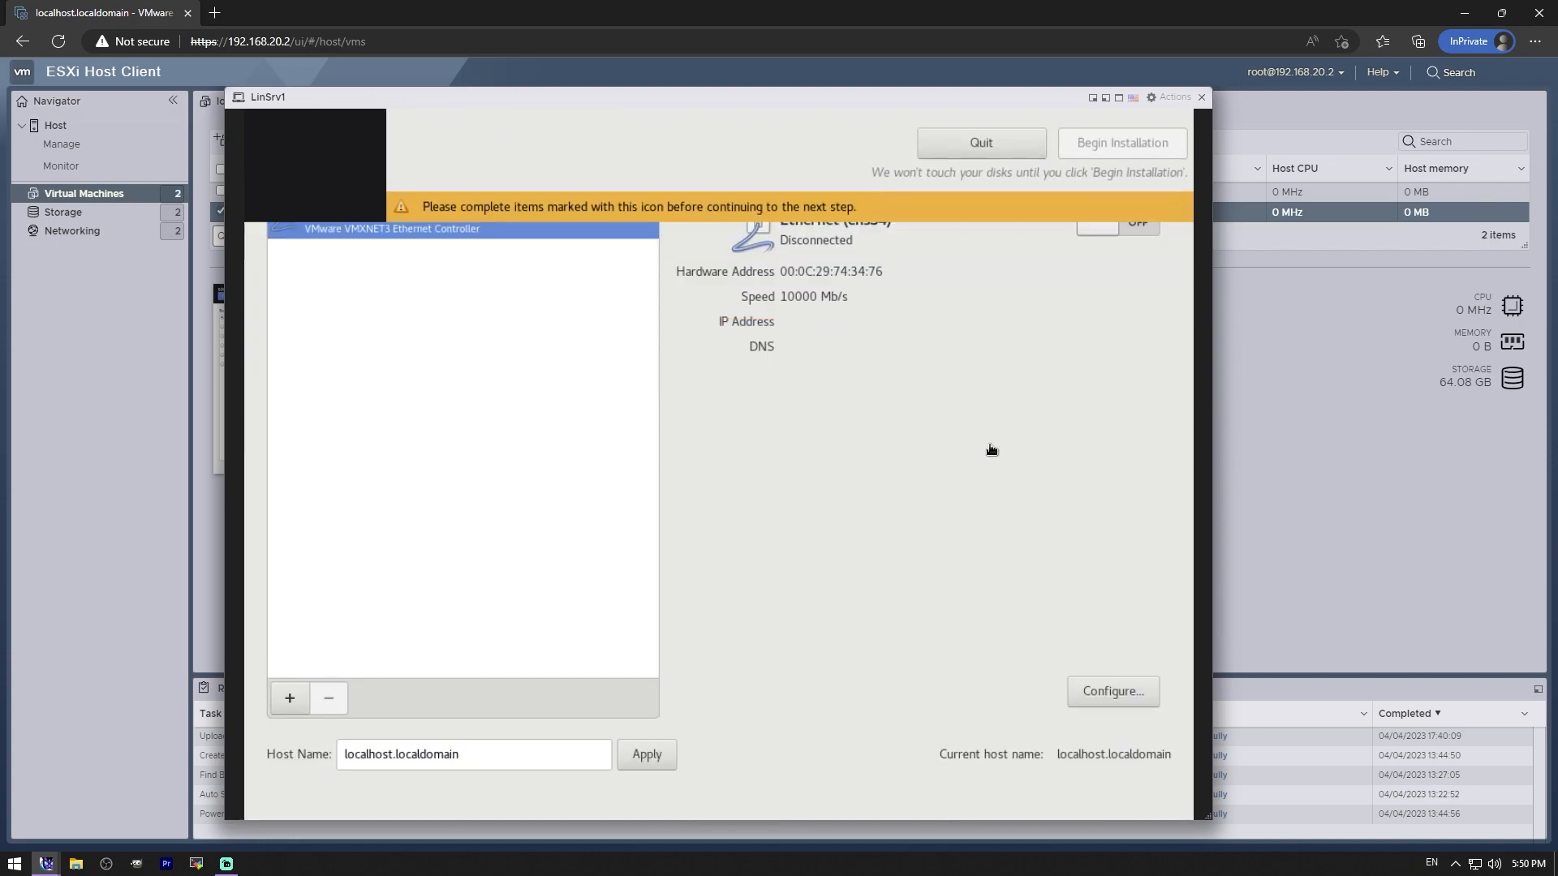
pyautogui.click(1117, 227)
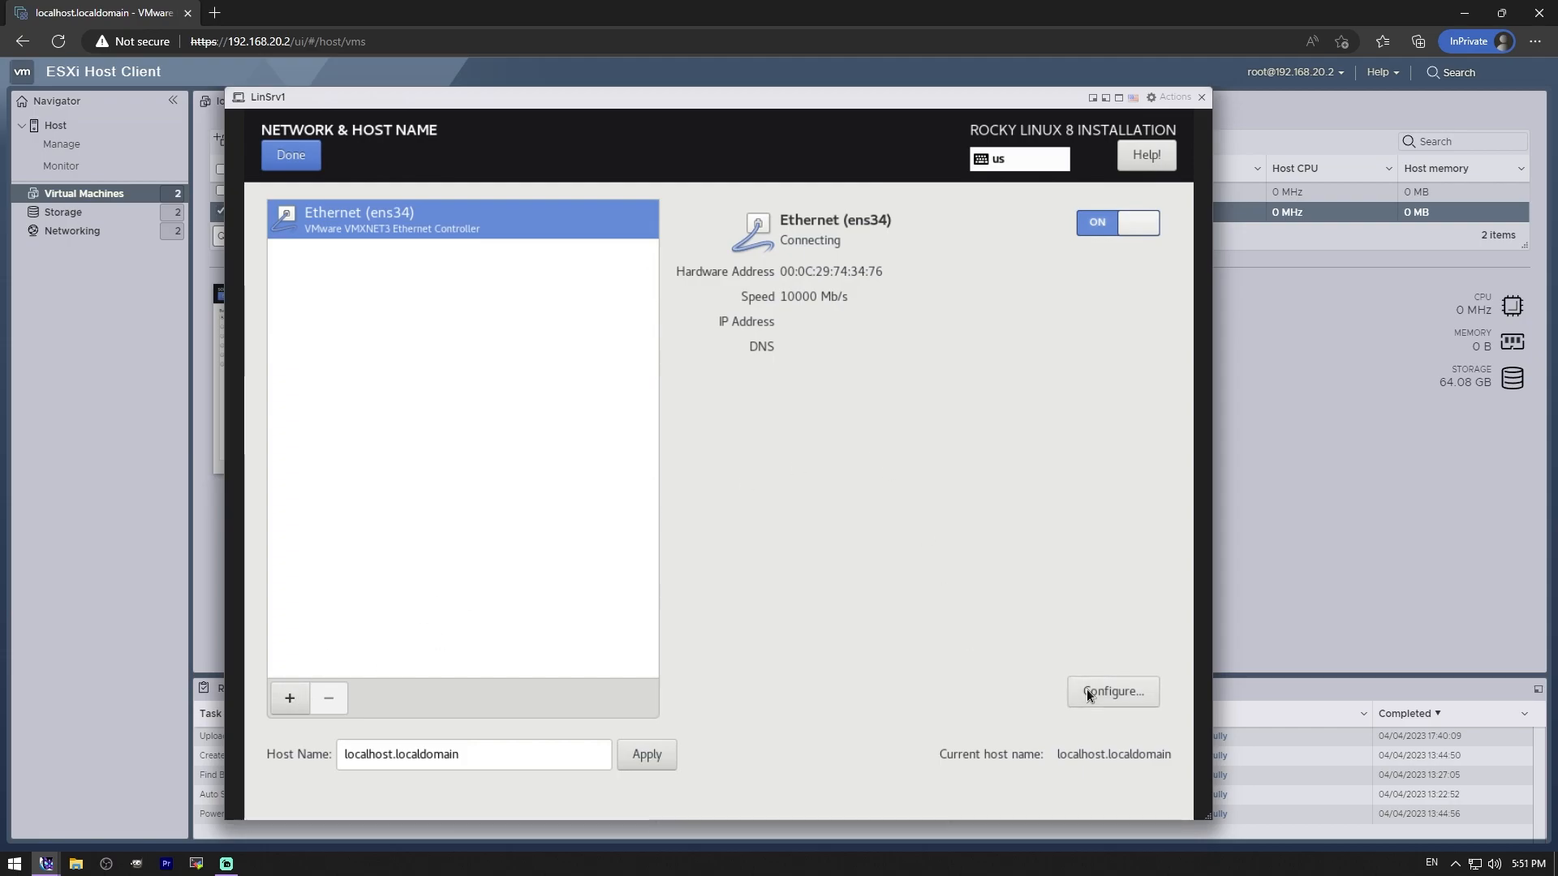
pyautogui.click(1121, 689)
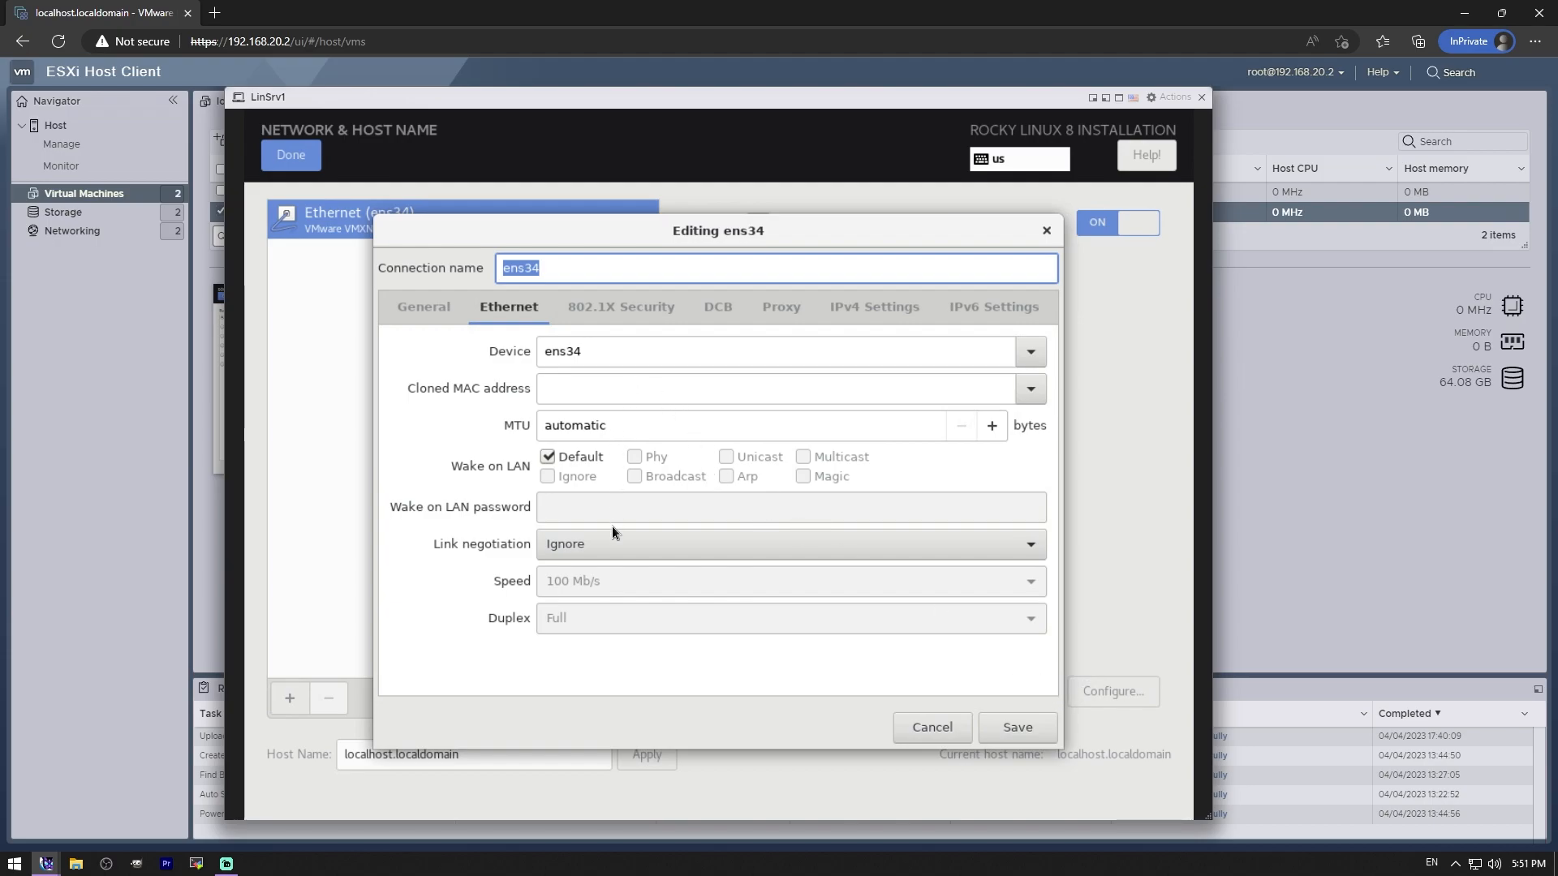
pyautogui.click(875, 312)
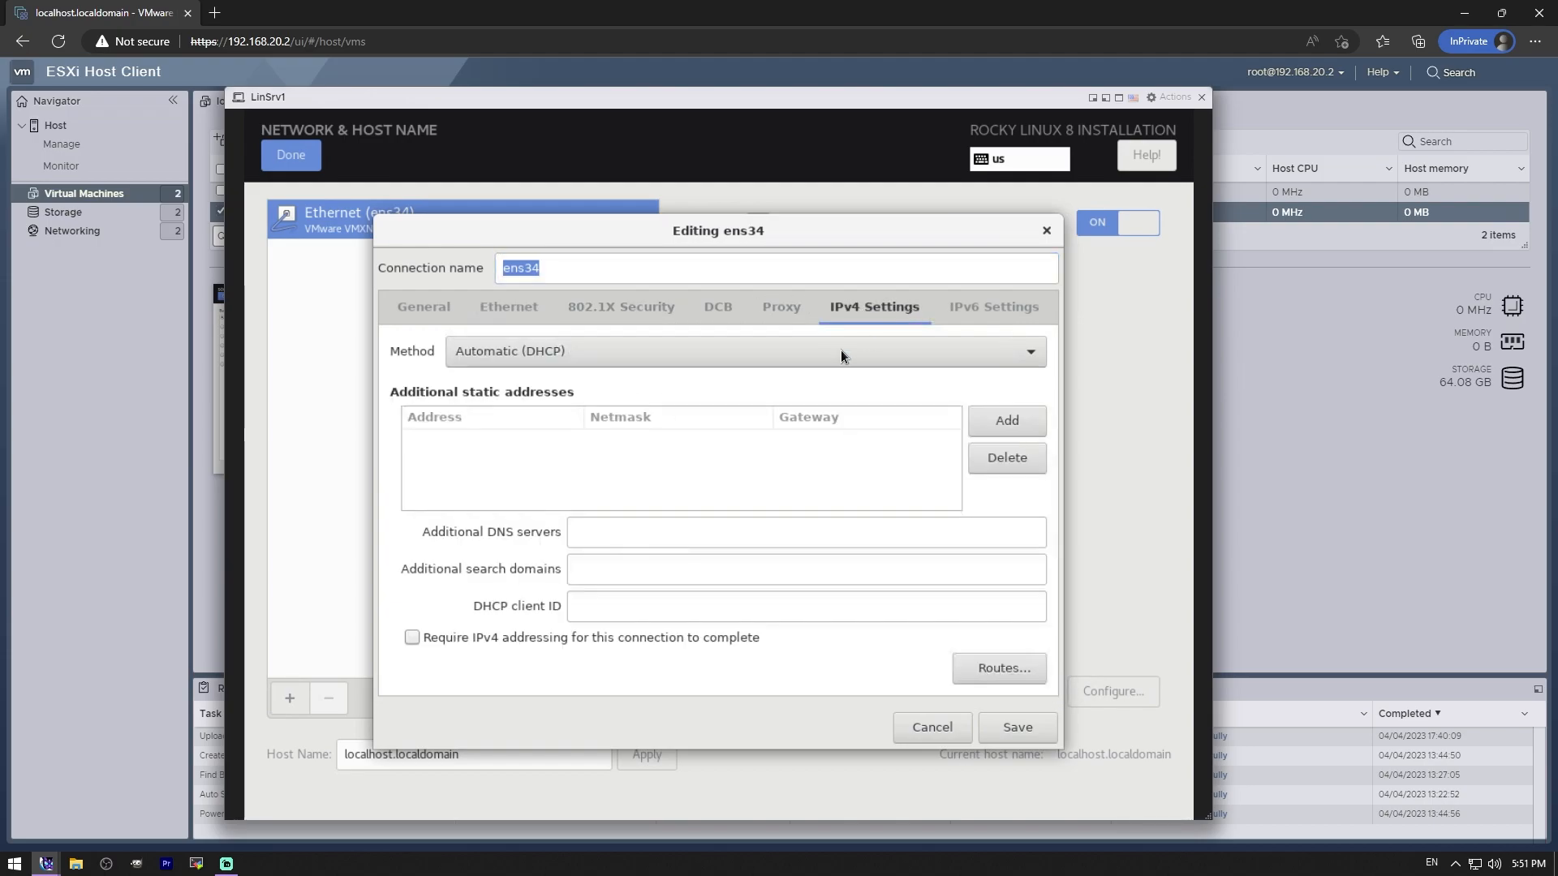
# - Add address 192.168.31.2, netmask 24, gateway 192.168.31.1, and remove the extra empty entry
pyautogui.click(1011, 420)
pyautogui.write('192.1')
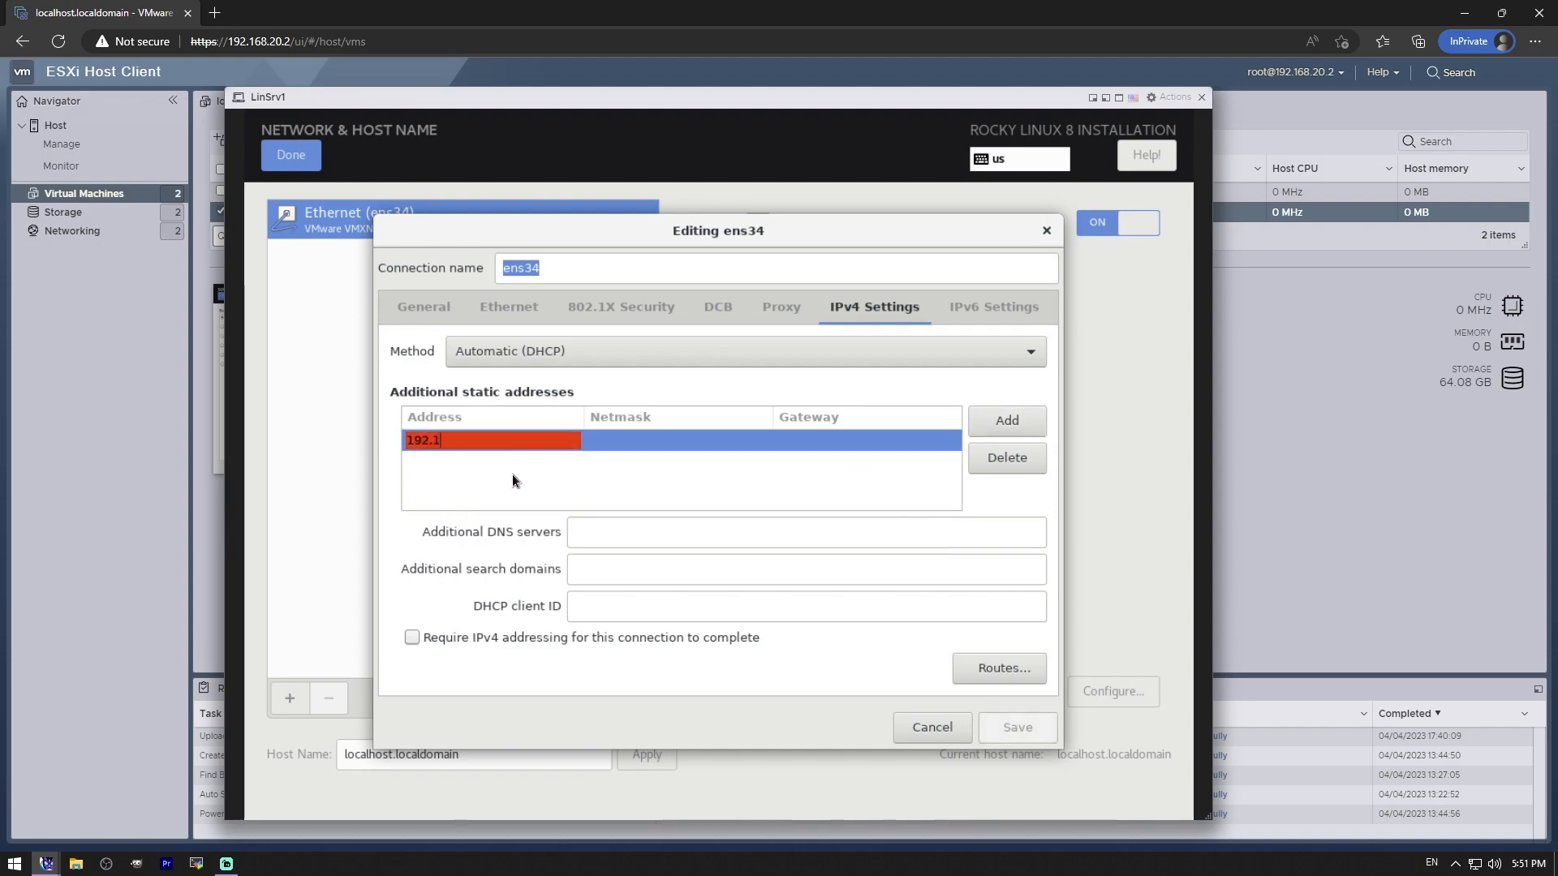
pyautogui.write('68.31.2')
pyautogui.press('Tab')
pyautogui.write('255.255.')
pyautogui.press('BackSpace')
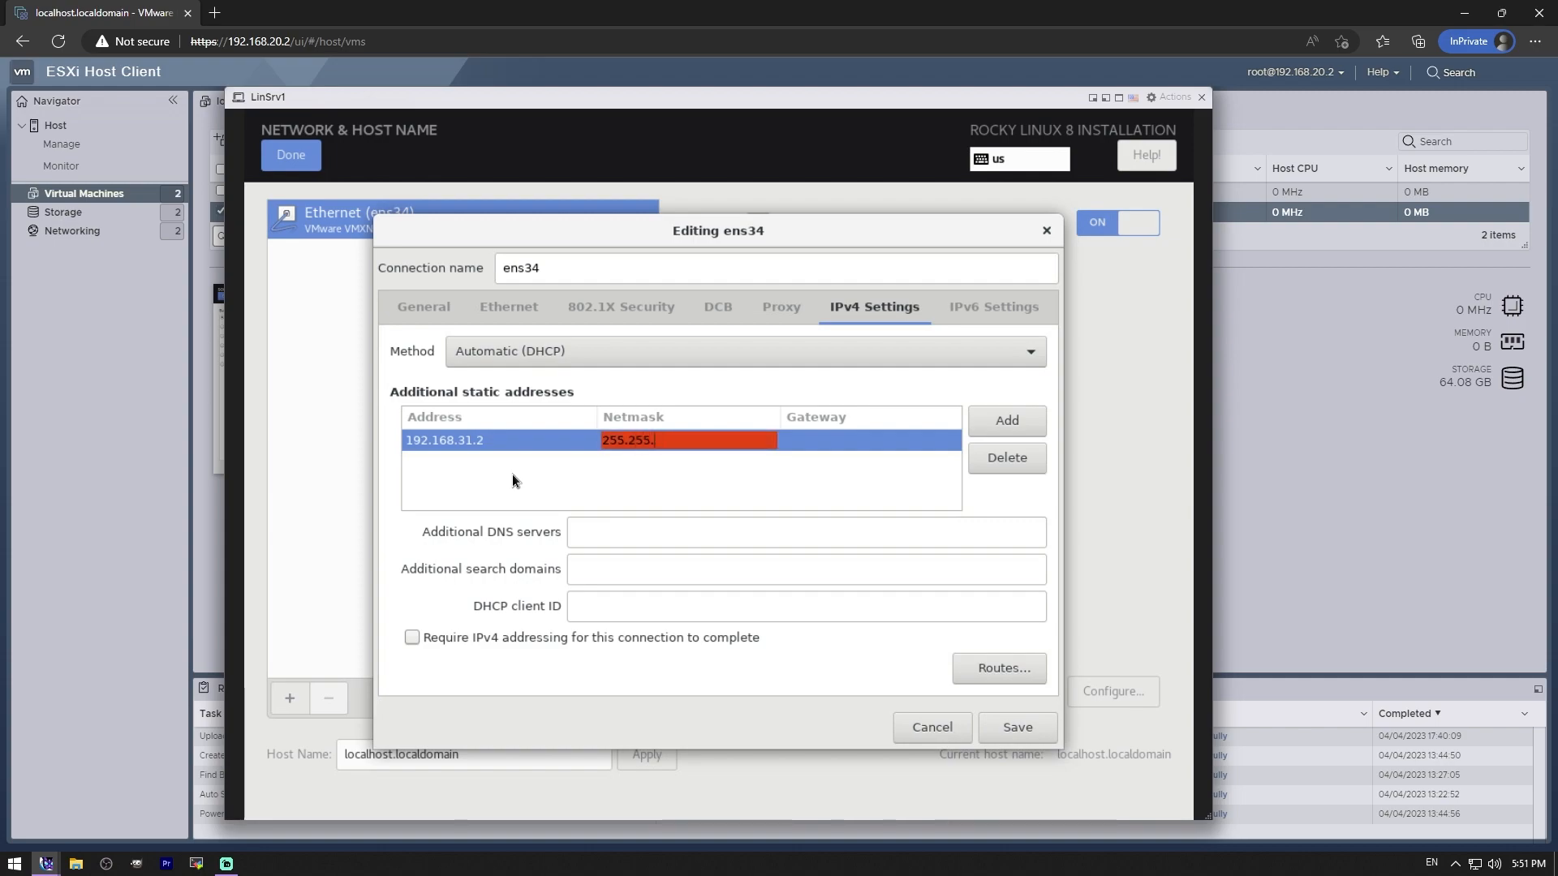
pyautogui.press('BackSpace')
pyautogui.press('BackSpace')
pyautogui.press('BackSpace')
pyautogui.press('BackSpace')
pyautogui.press('BackSpace')
pyautogui.press('BackSpace')
pyautogui.press('BackSpace')
pyautogui.write('24')
pyautogui.press('Tab')
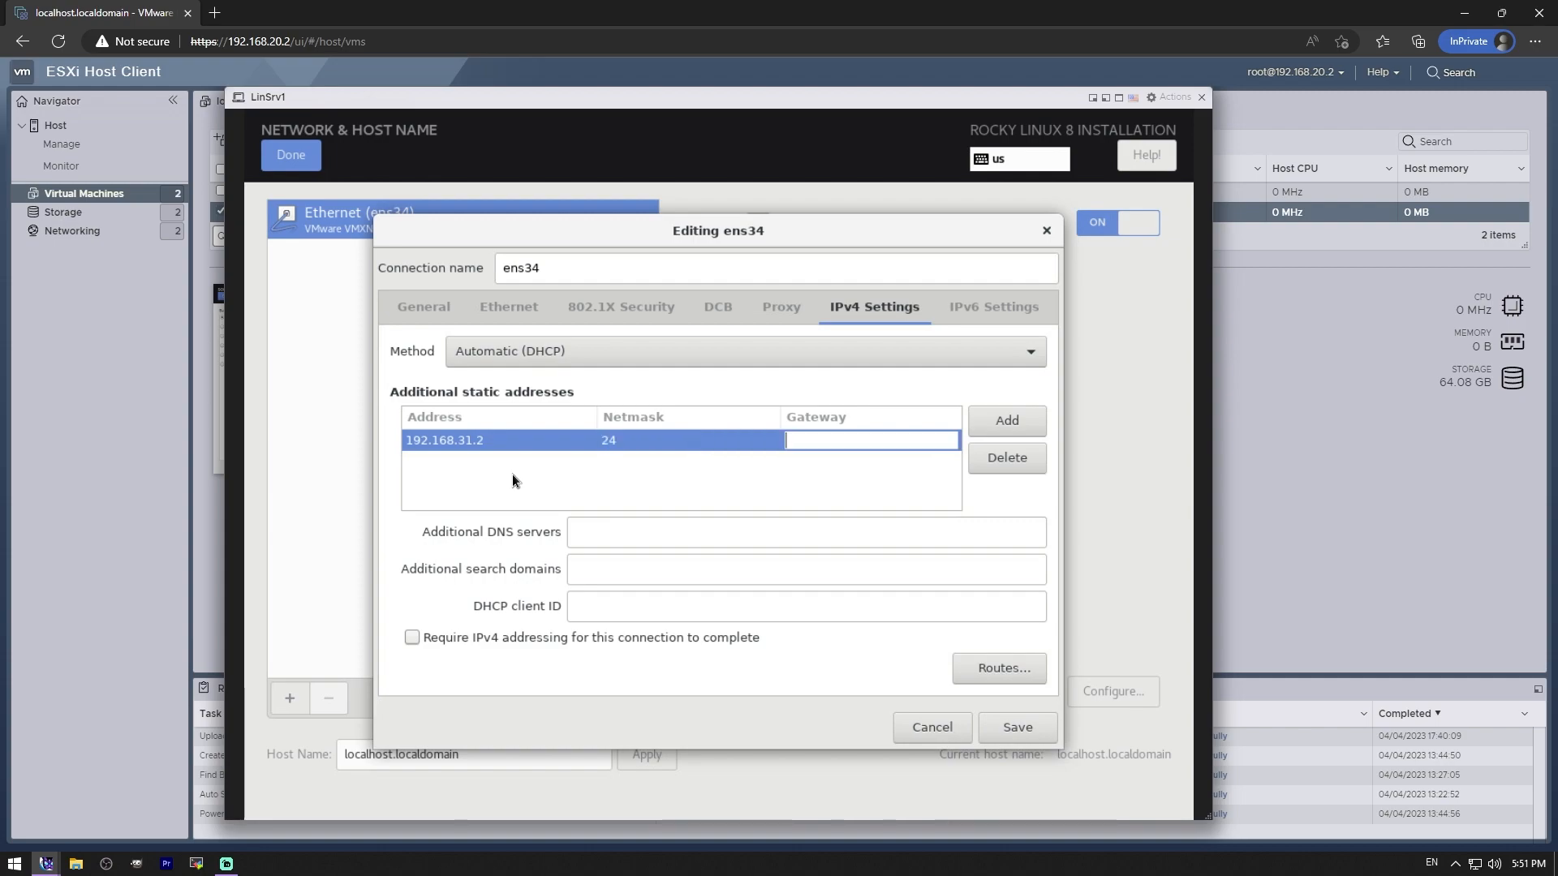
pyautogui.write('192.168')
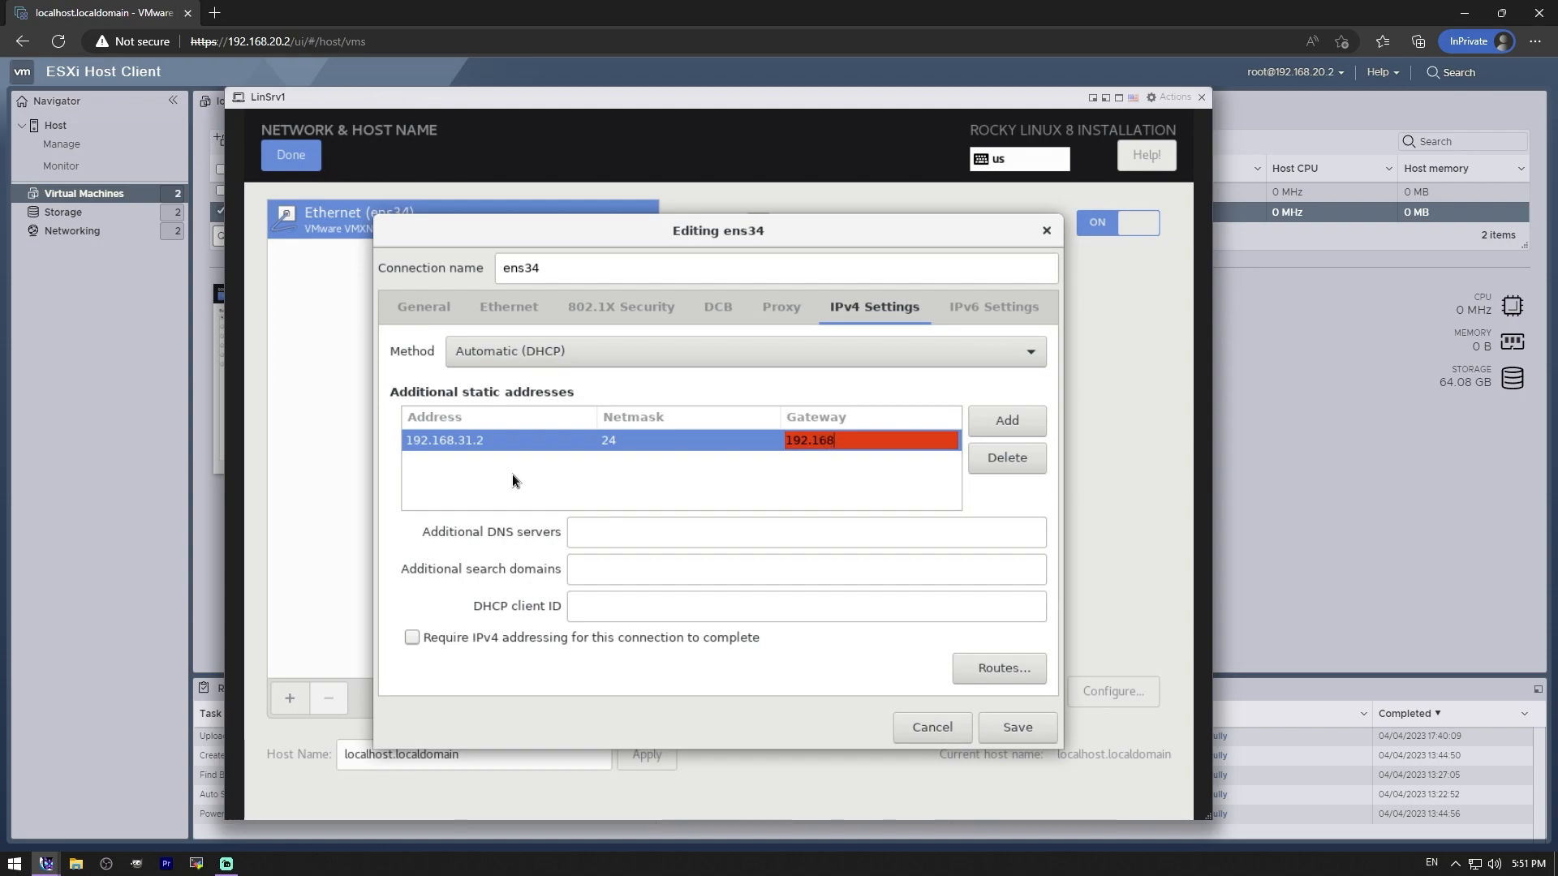
pyautogui.write('.31.1')
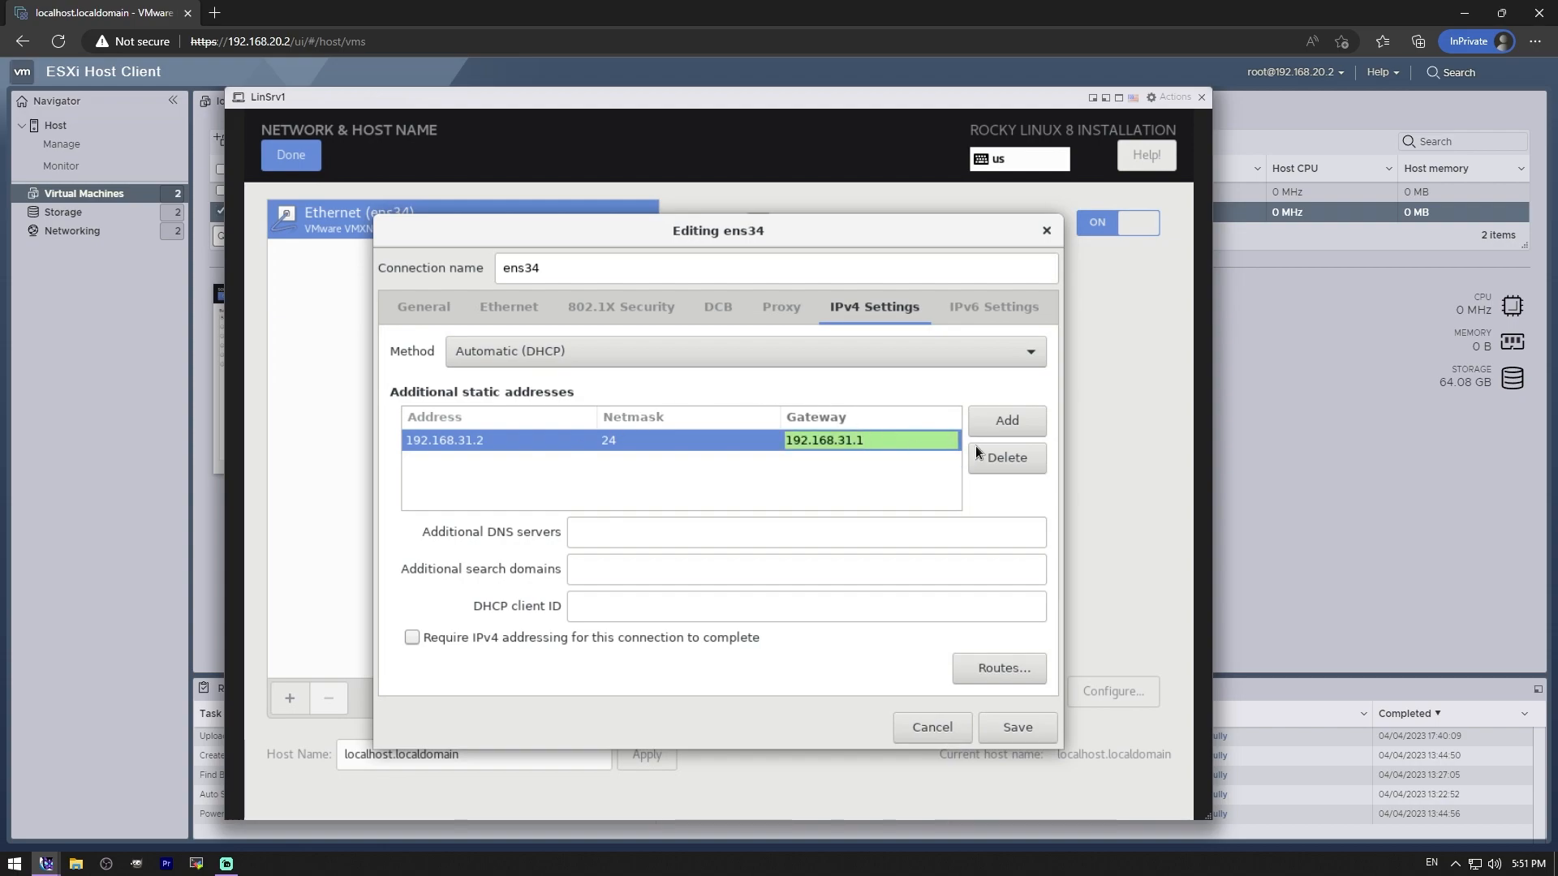
pyautogui.click(1021, 419)
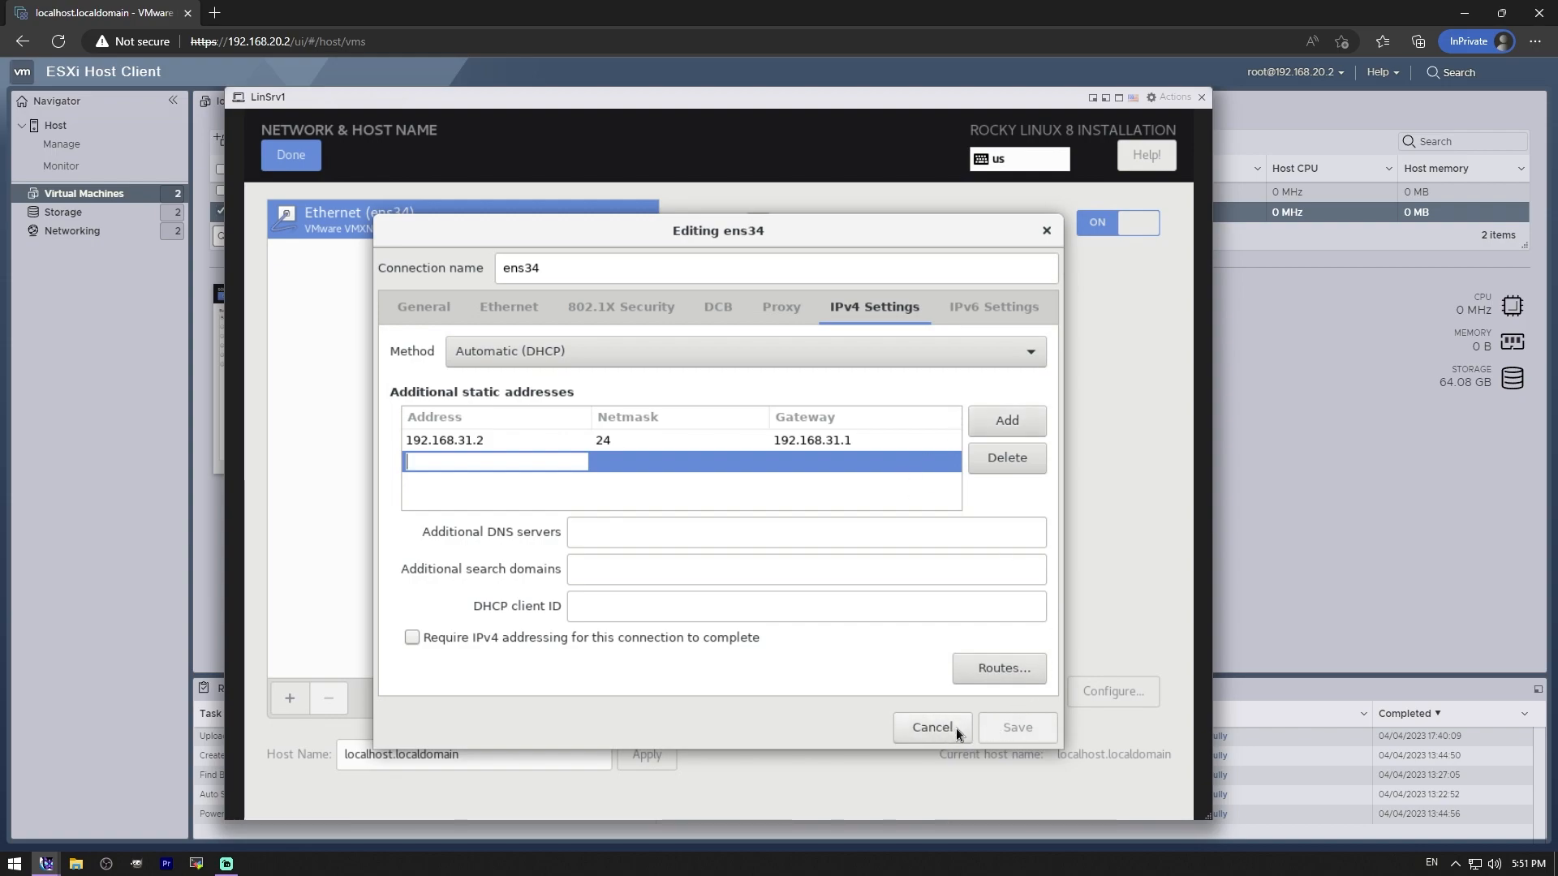
pyautogui.click(481, 440)
pyautogui.click(763, 467)
pyautogui.click(1007, 459)
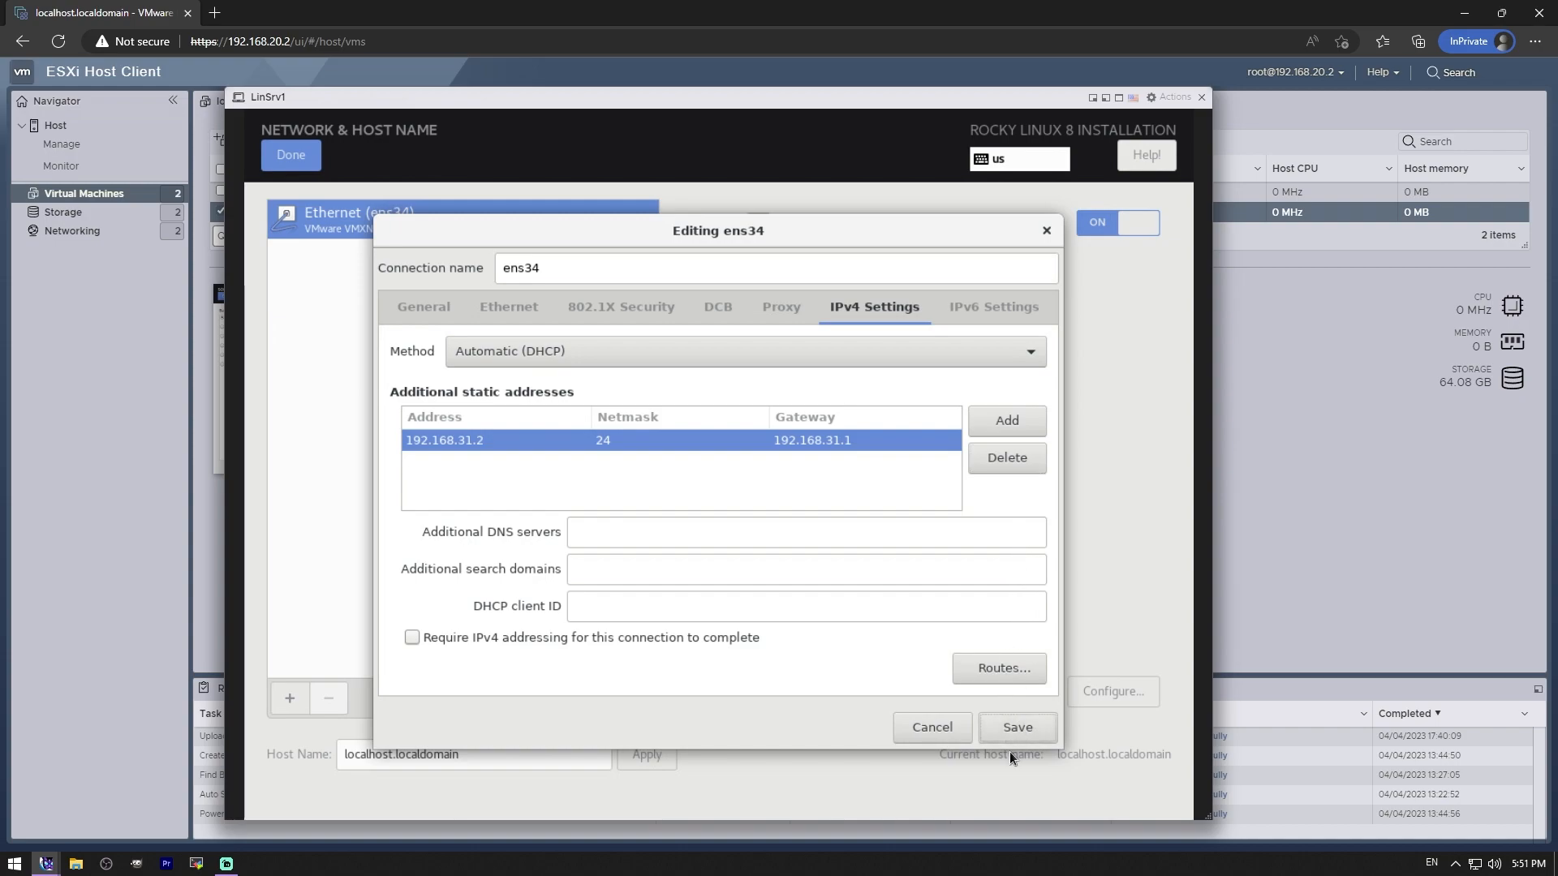
# - Add DNS server 8.8.8.8 and save the ens34 connection settings
pyautogui.click(624, 522)
pyautogui.write('8.8.8.8')
pyautogui.press('Tab')
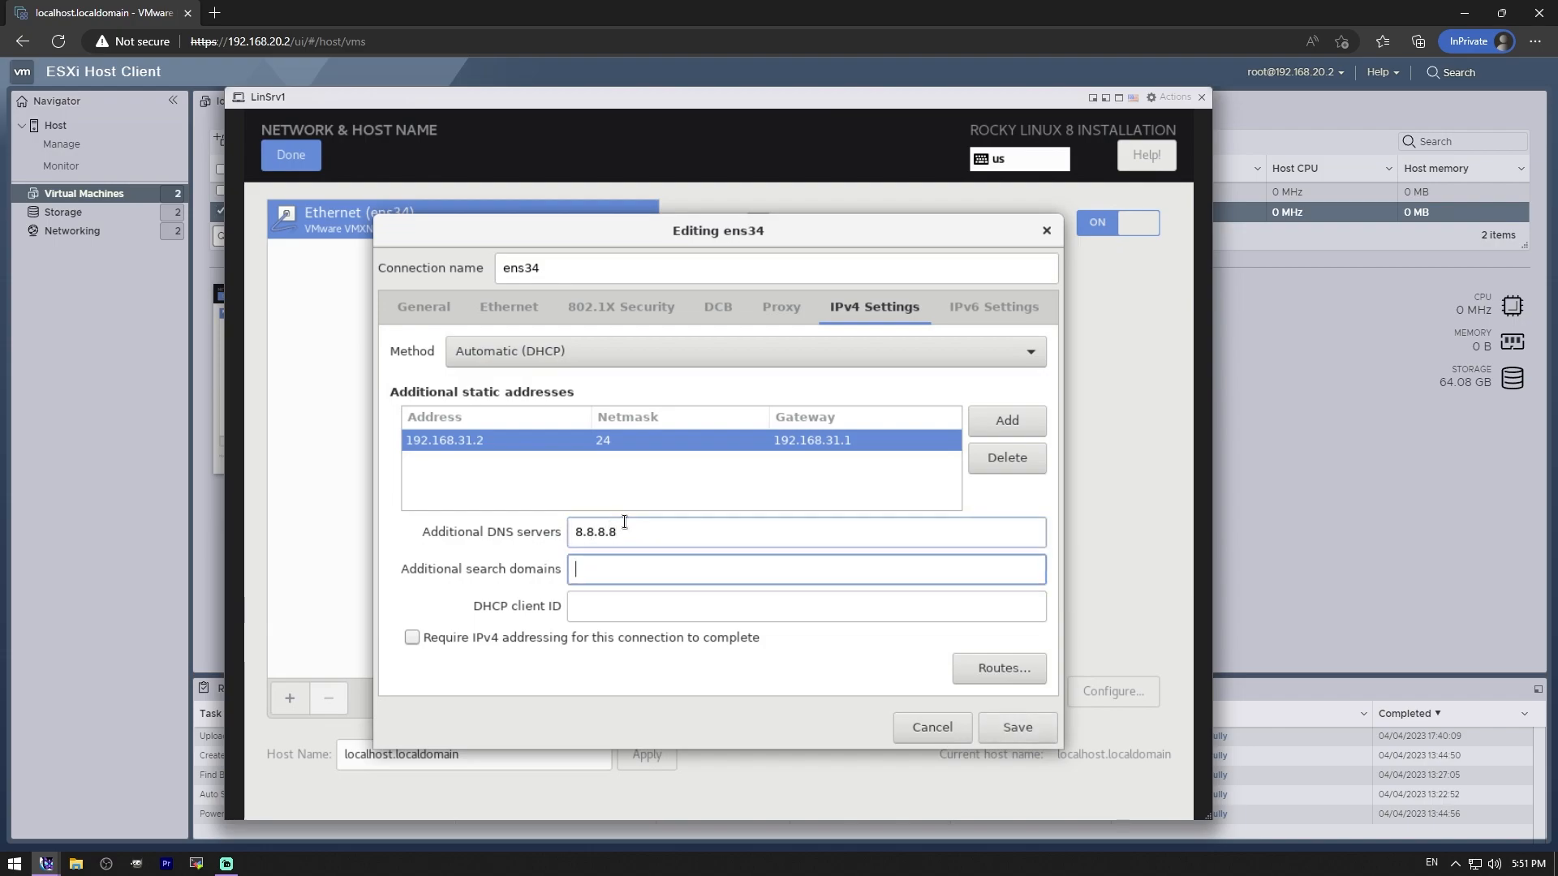
pyautogui.click(1017, 727)
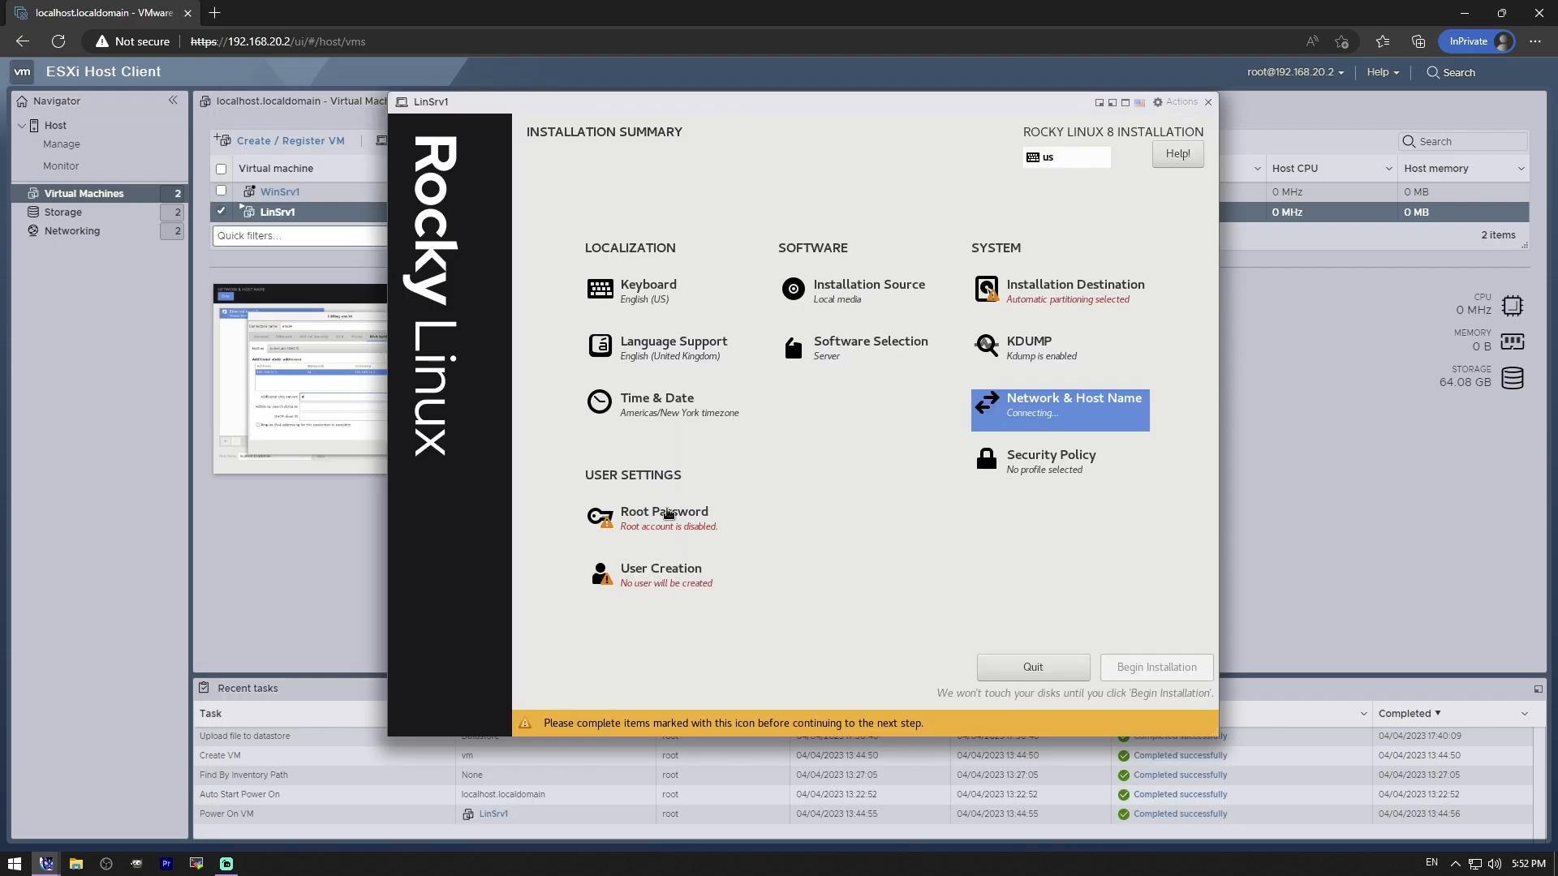
# - Enter the root password in both the password and confirmation fields and submit it
pyautogui.click(667, 514)
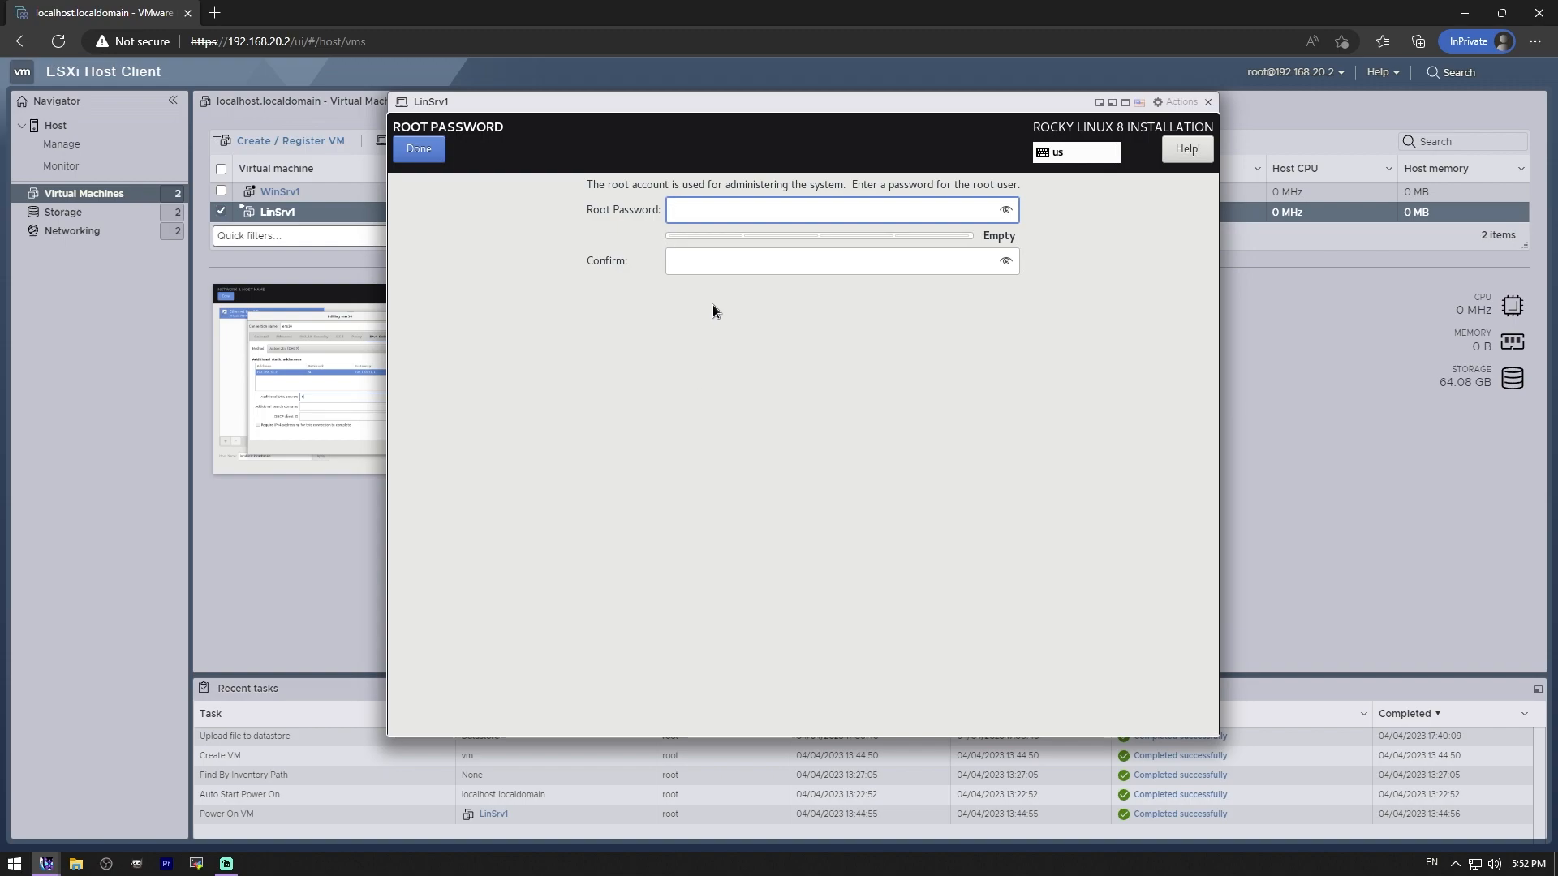
pyautogui.write('password')
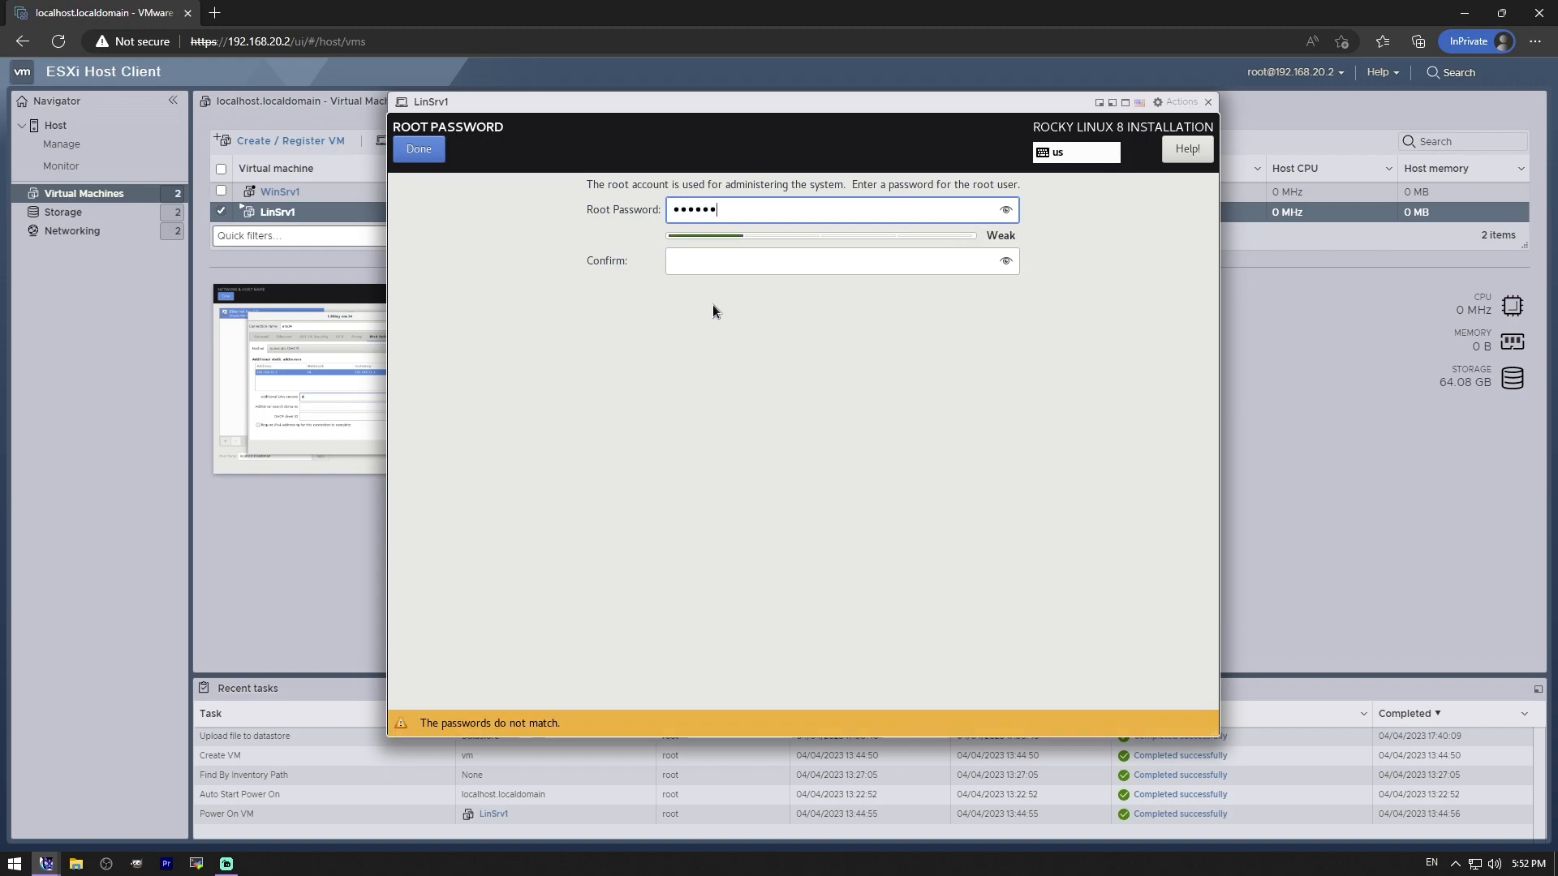
pyautogui.hotkey('ctrl', 'a')
pyautogui.press('BackSpace')
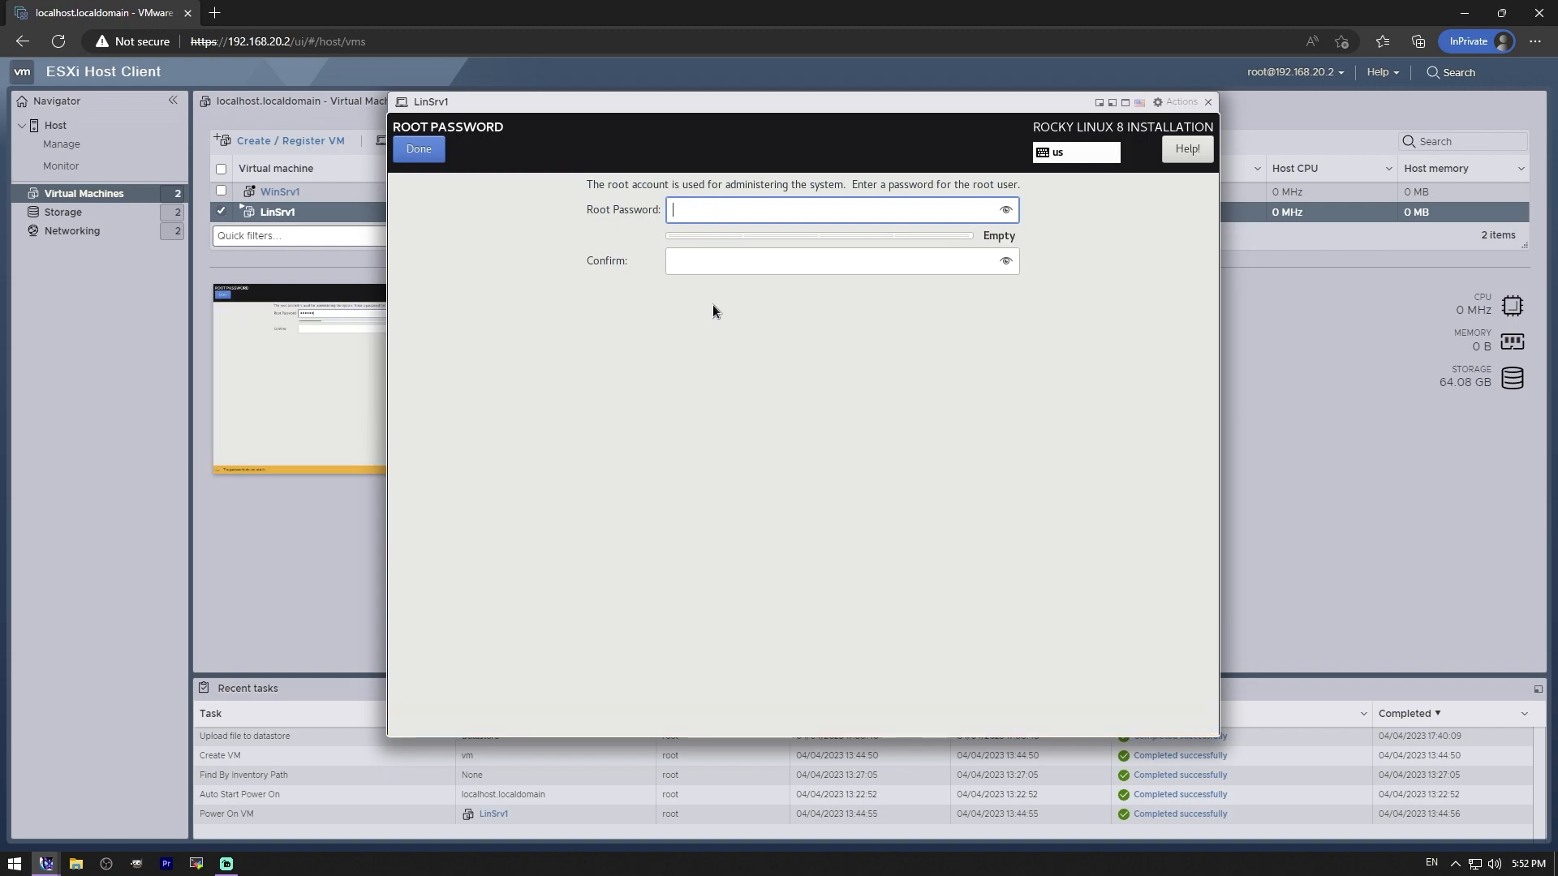
pyautogui.write('password')
pyautogui.hotkey('ctrl', 'a')
pyautogui.press('BackSpace')
pyautogui.write('pas')
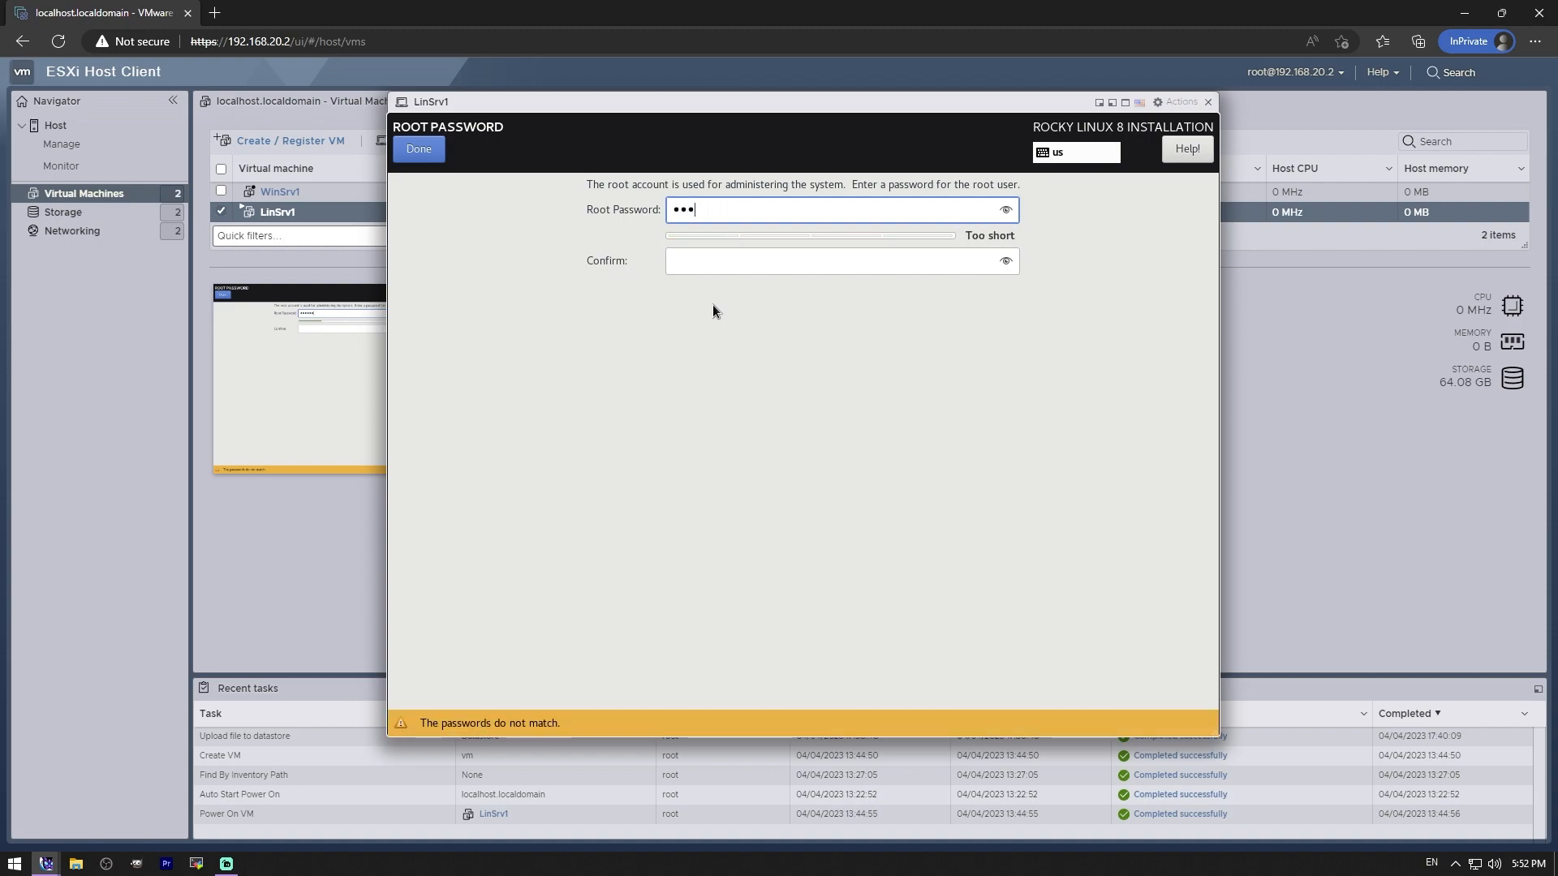
pyautogui.hotkey('ctrl', 'a')
pyautogui.press('BackSpace')
pyautogui.write('passw')
pyautogui.hotkey('ctrl', 'a')
pyautogui.press('BackSpace')
pyautogui.write('password')
pyautogui.press('Tab')
pyautogui.write('password')
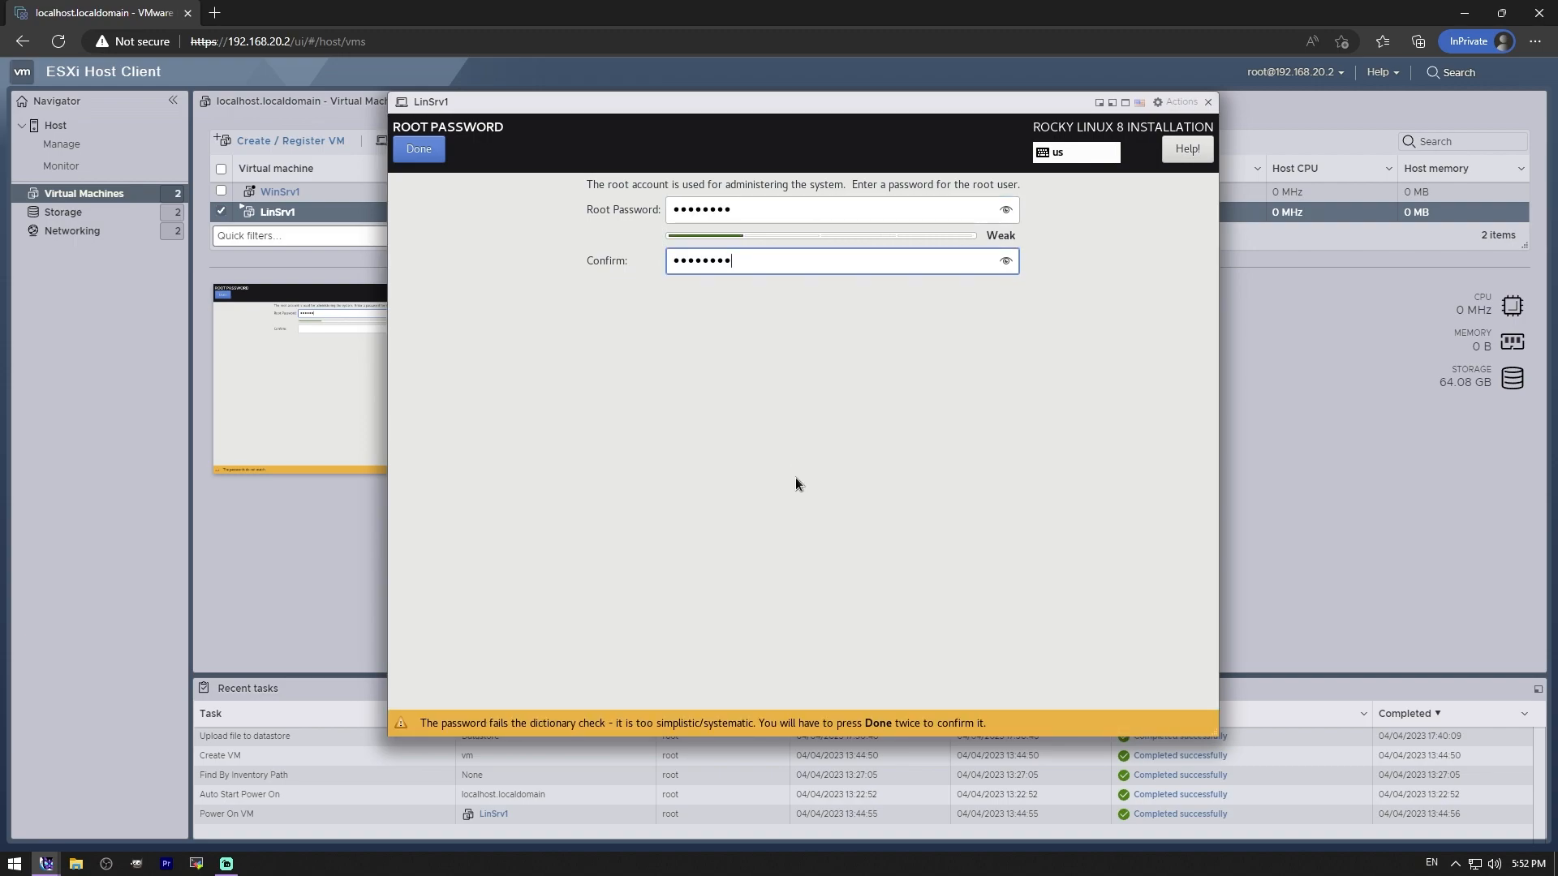
pyautogui.click(425, 149)
# - Accept the weak-password warning, then switch ens34's IPv4 method to Manual and save
pyautogui.click(426, 149)
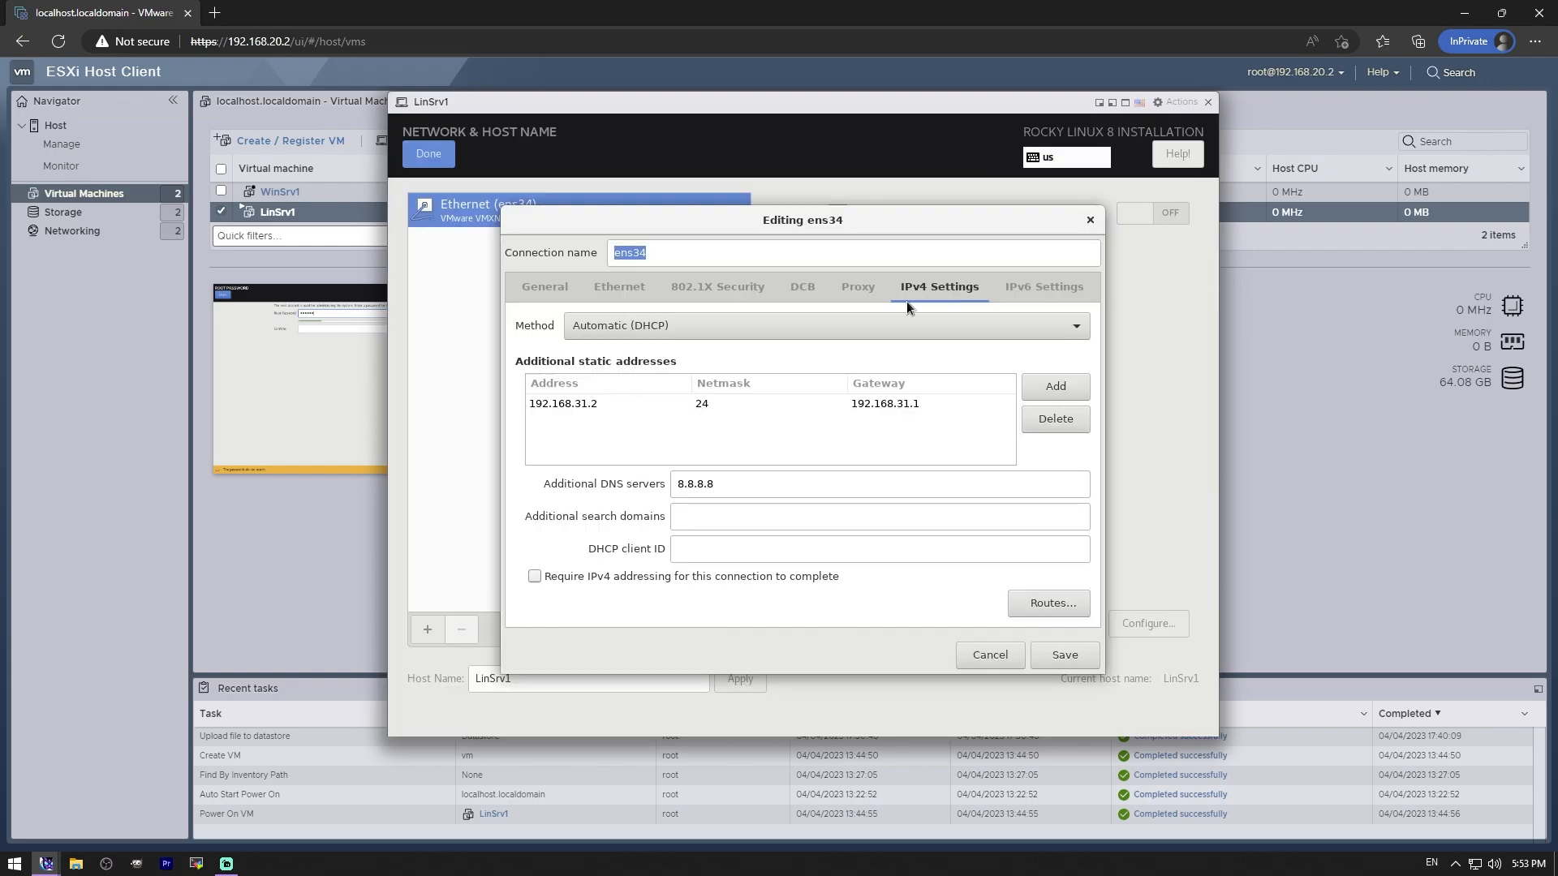
pyautogui.click(654, 338)
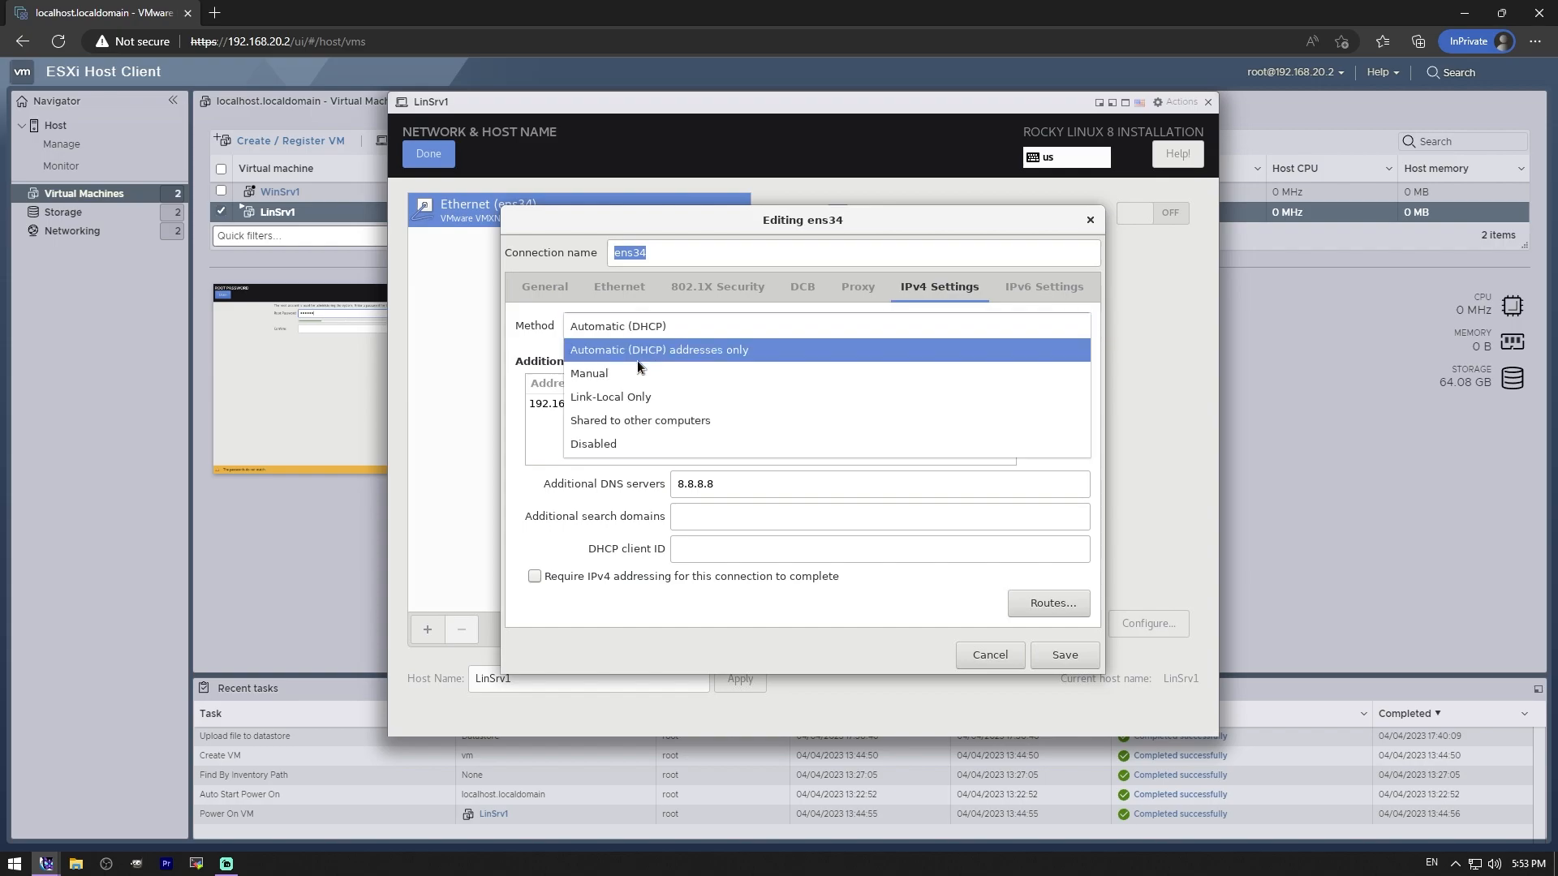
pyautogui.click(623, 377)
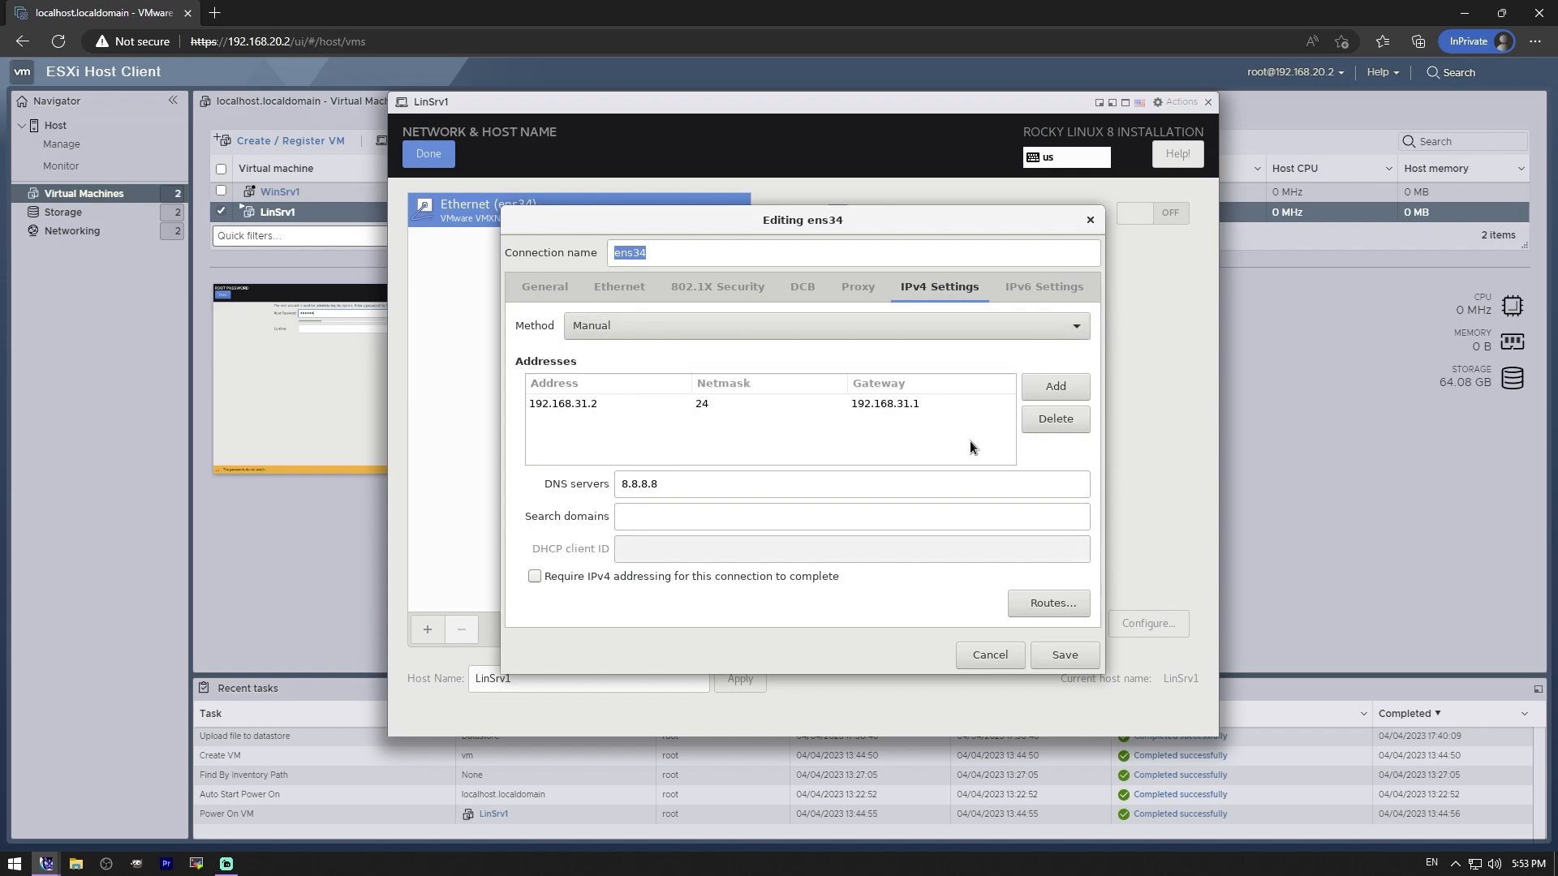
pyautogui.click(1057, 662)
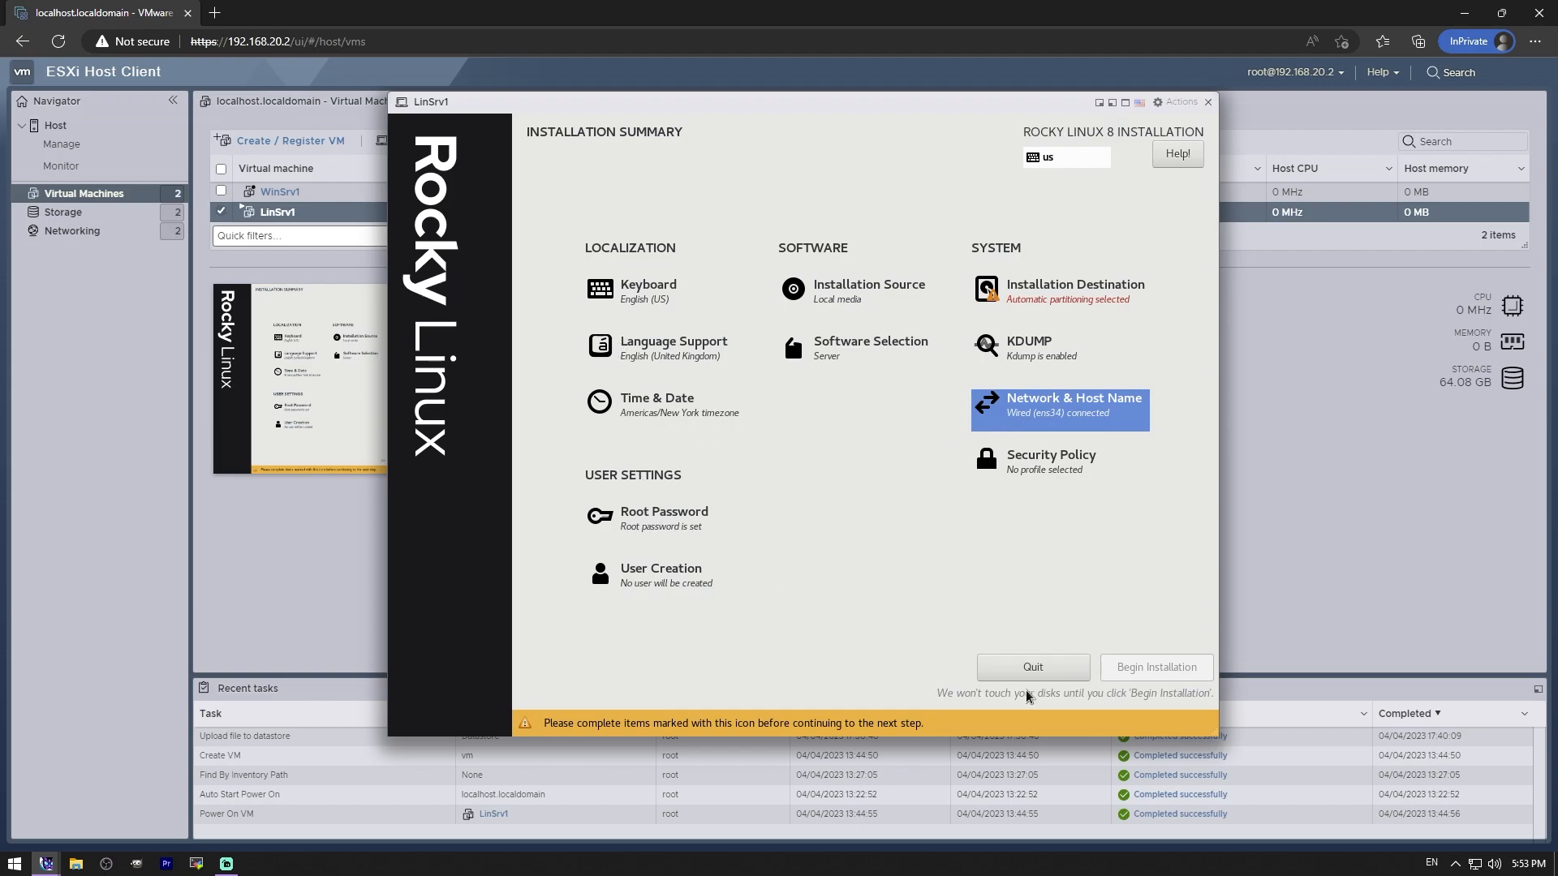
# - Keep the 60 GiB sda disk with automatic partitioning as destination and begin installation
pyautogui.click(1081, 297)
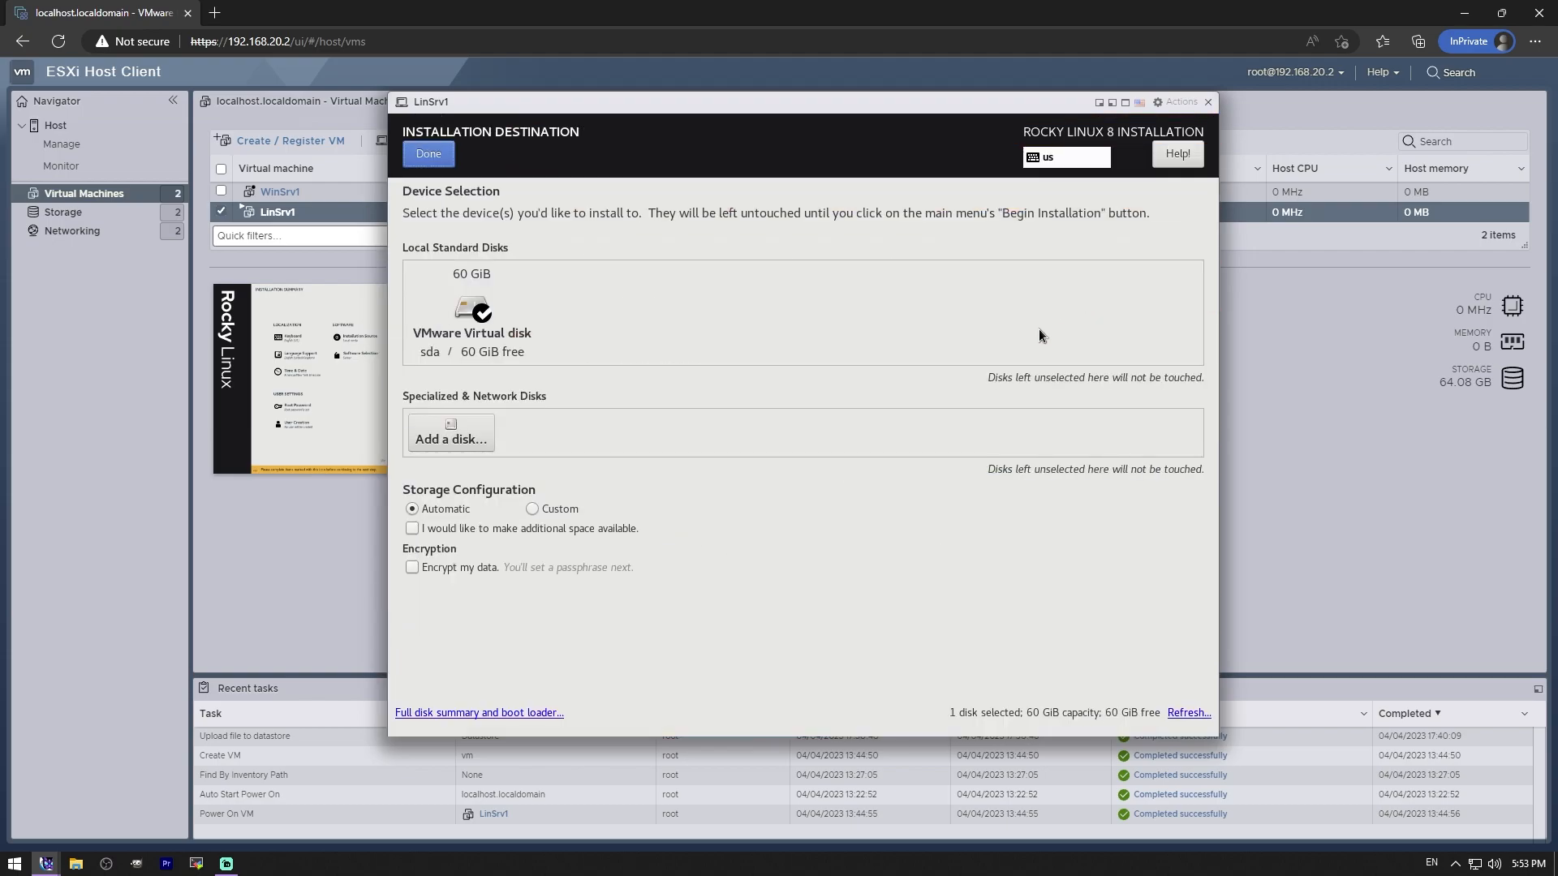
pyautogui.click(456, 304)
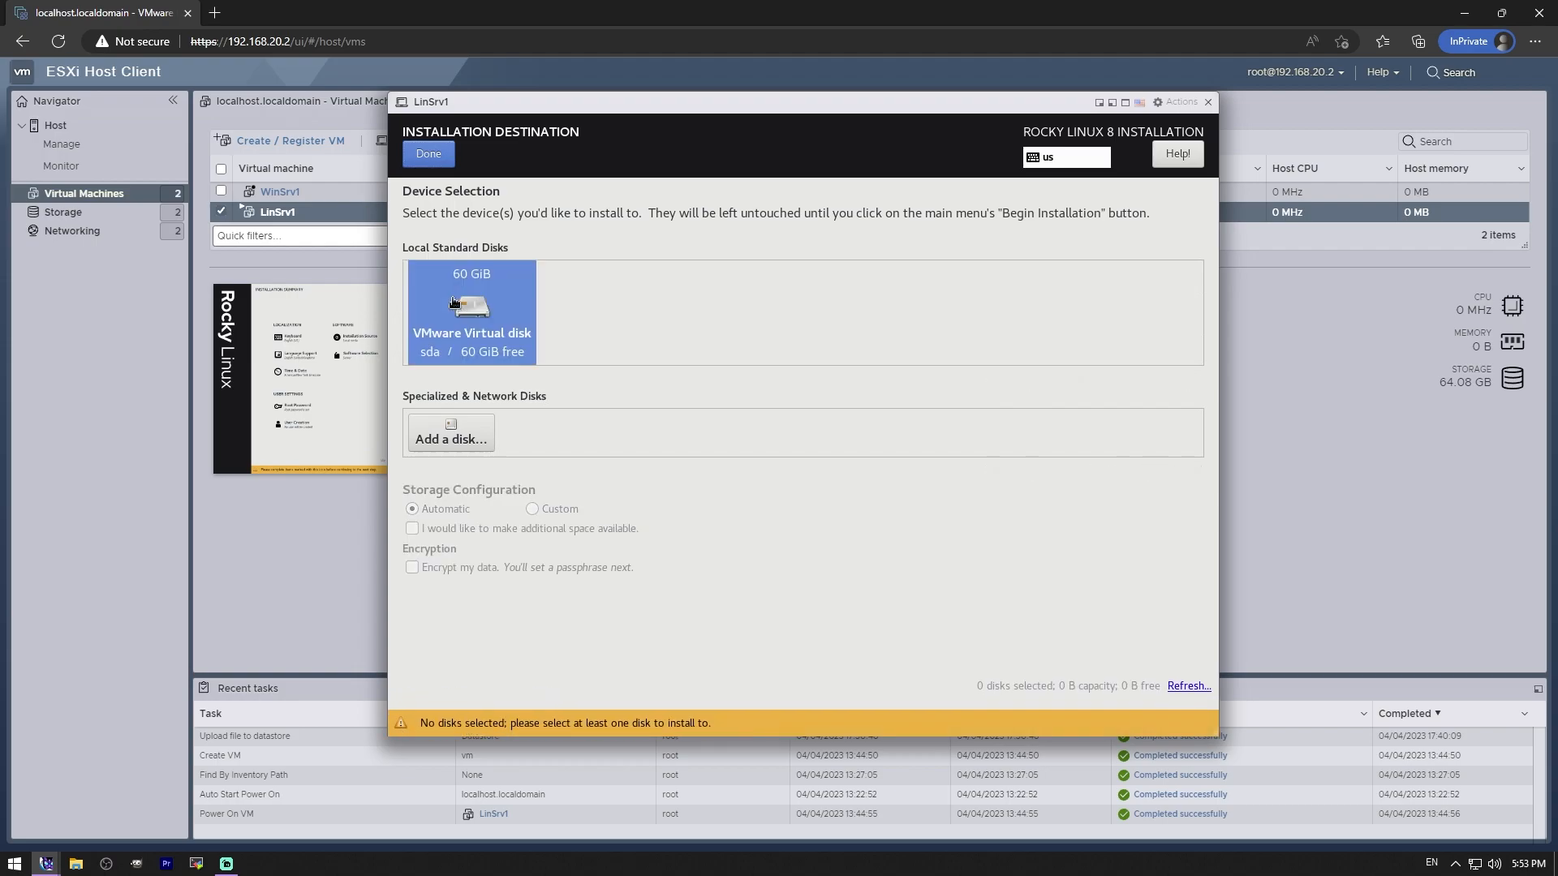
pyautogui.click(455, 304)
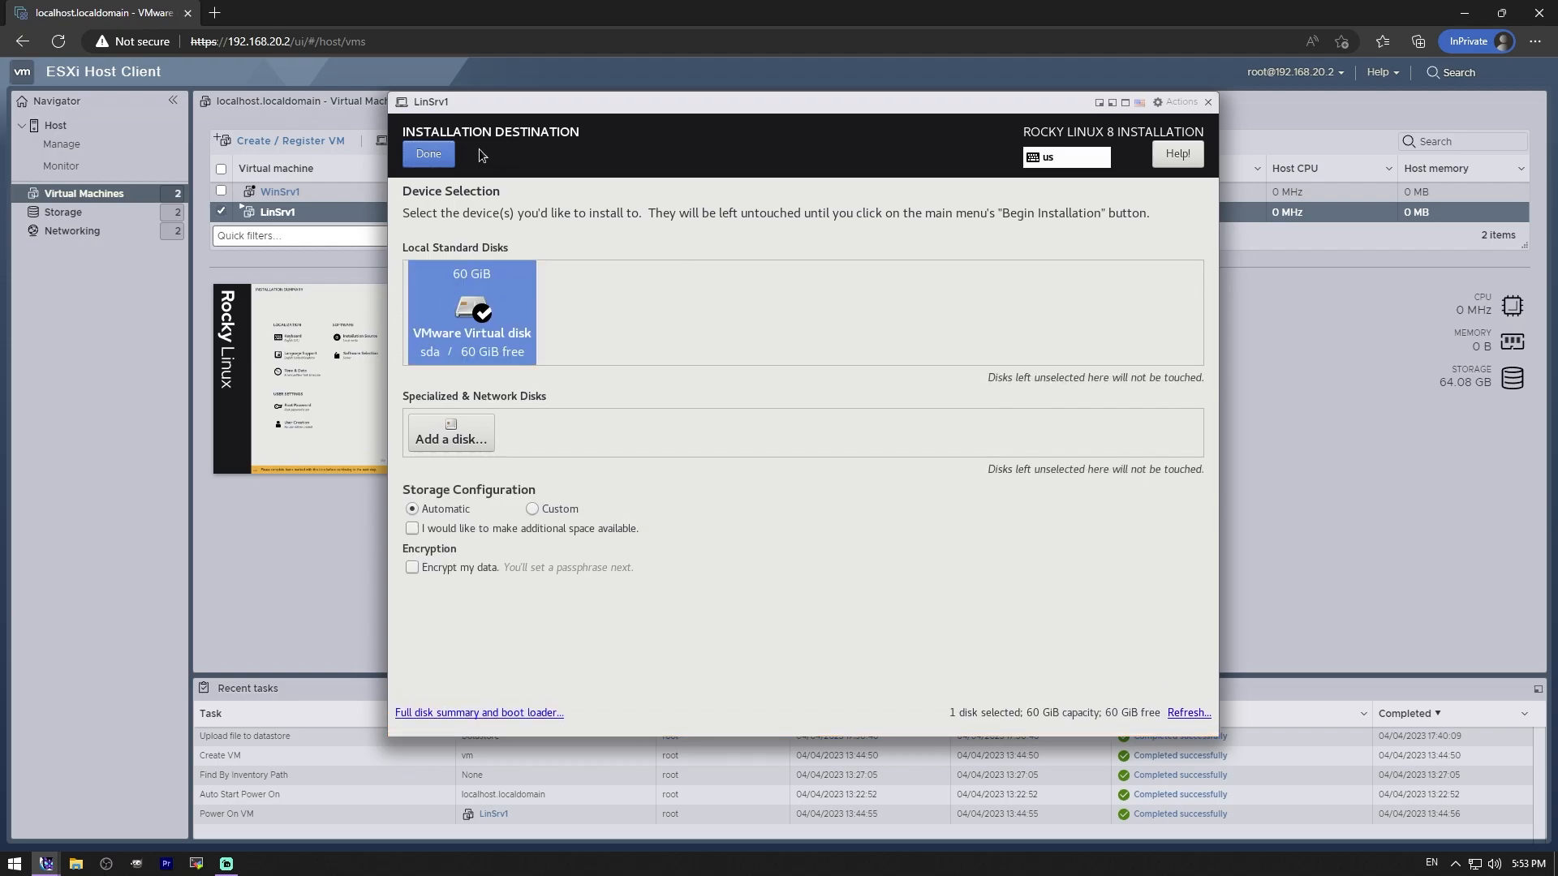
pyautogui.click(438, 157)
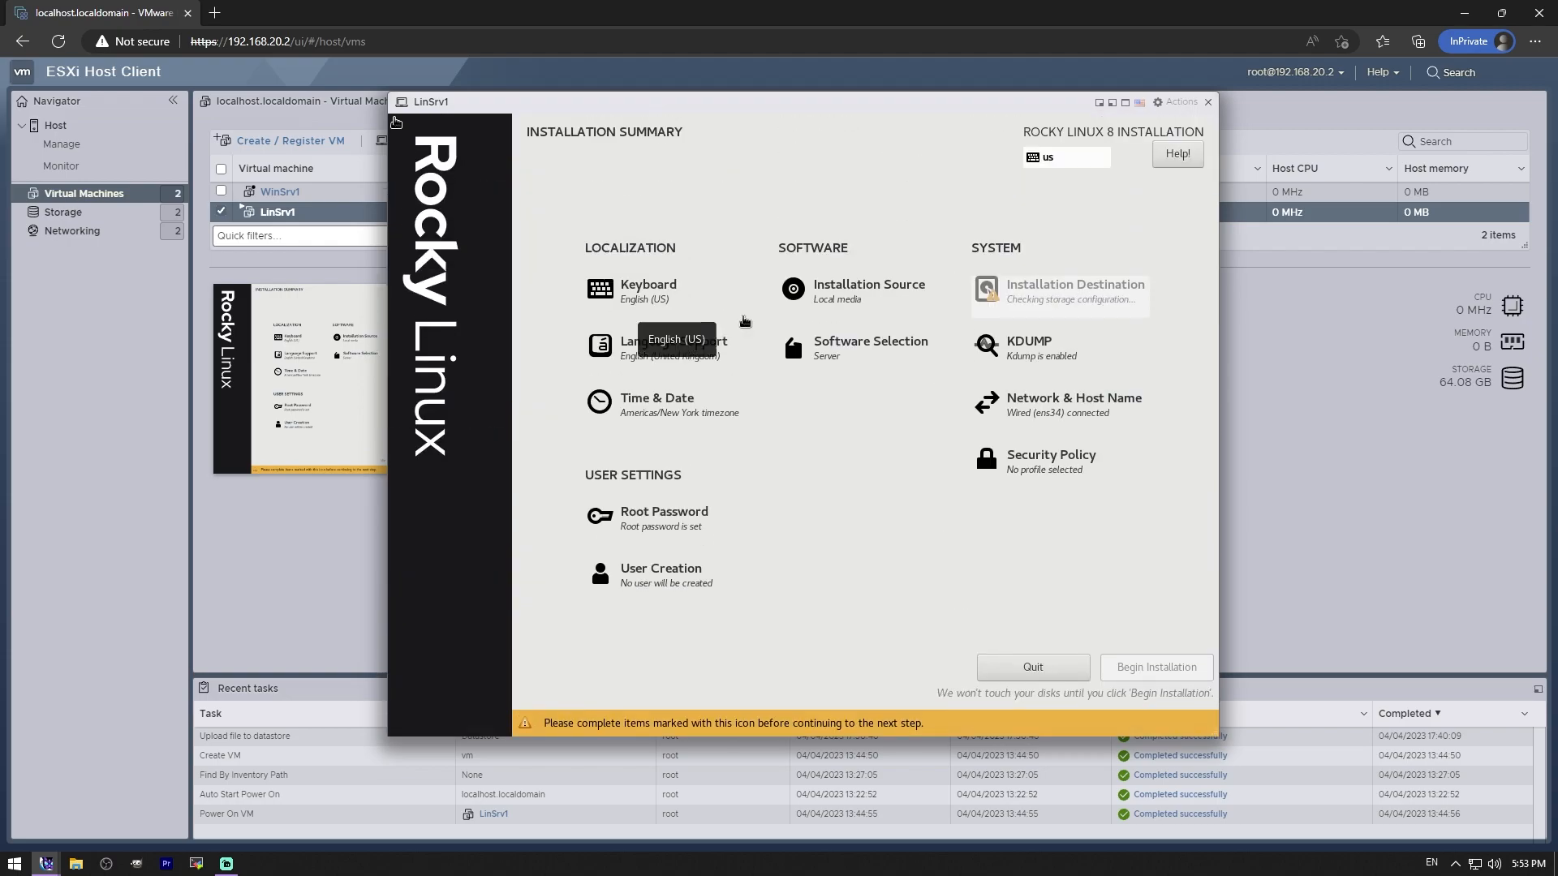
pyautogui.click(1073, 299)
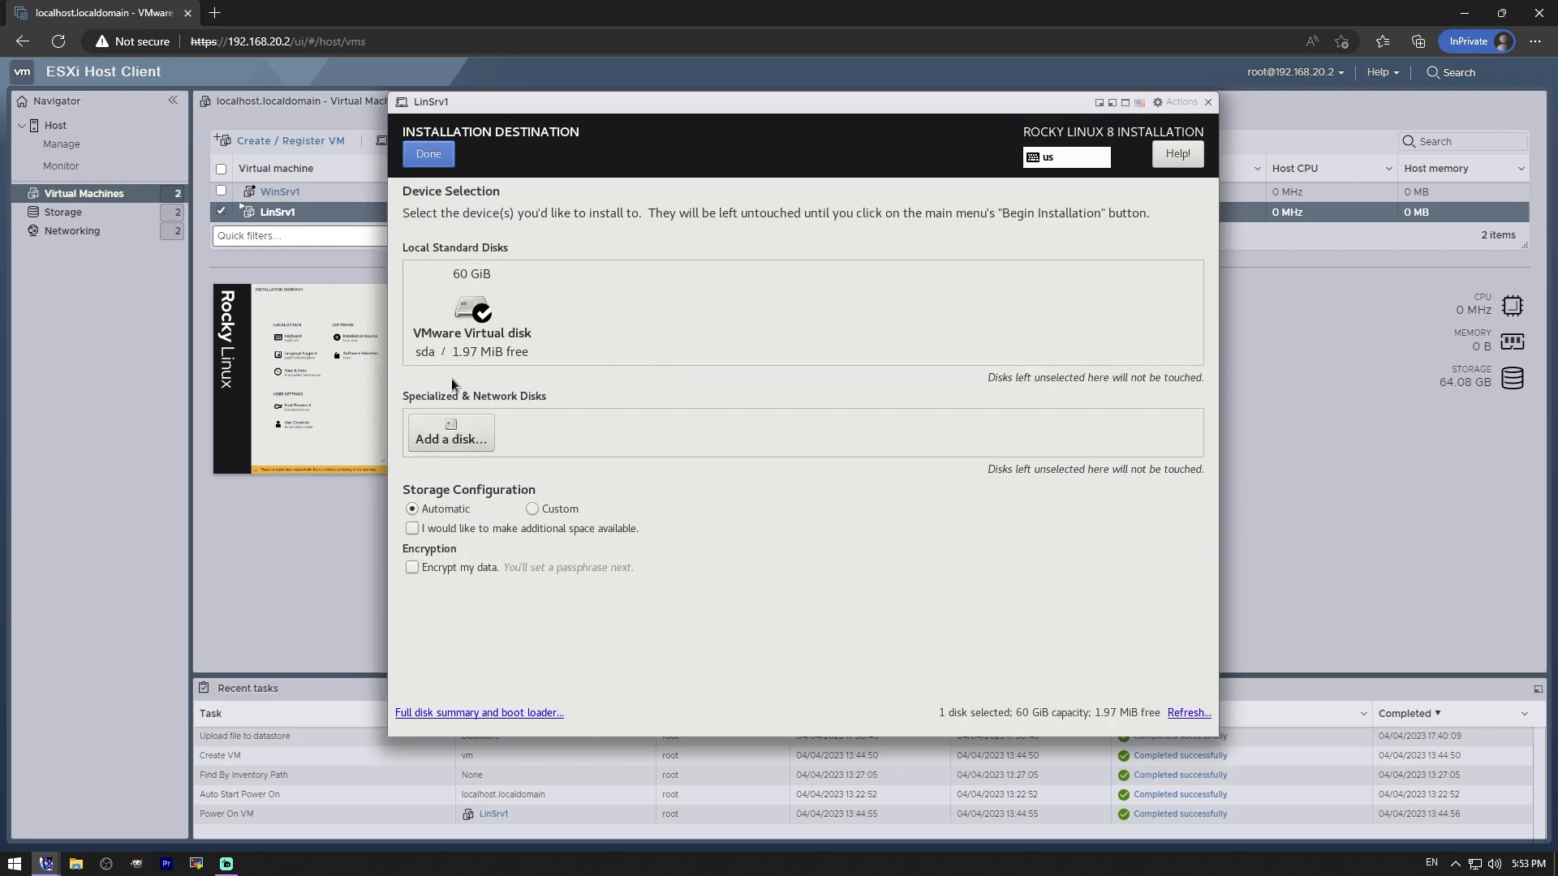
pyautogui.click(488, 712)
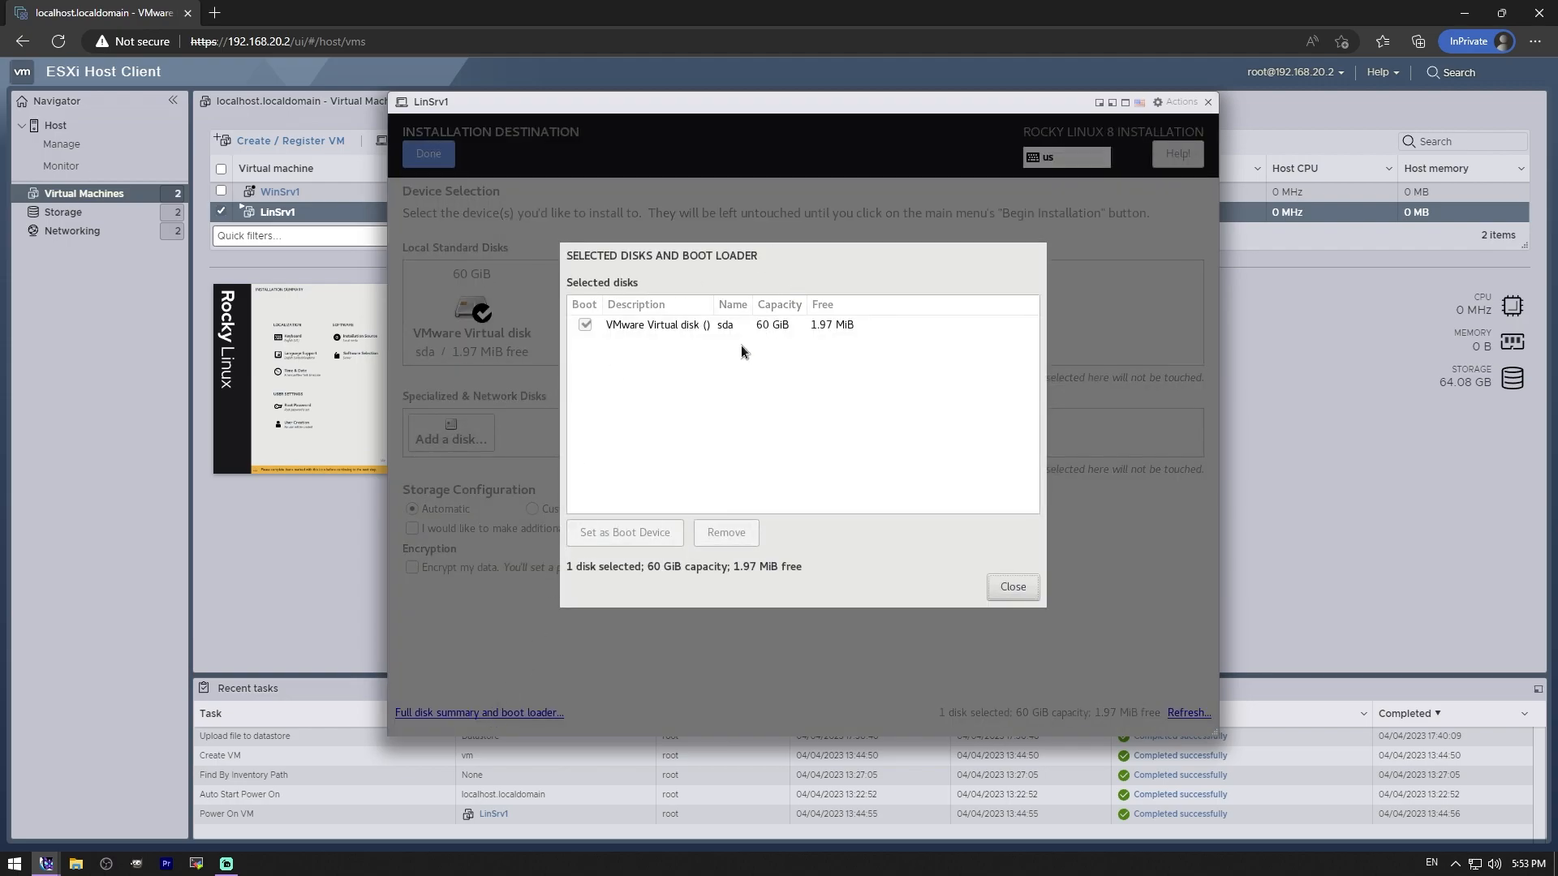
pyautogui.click(1002, 591)
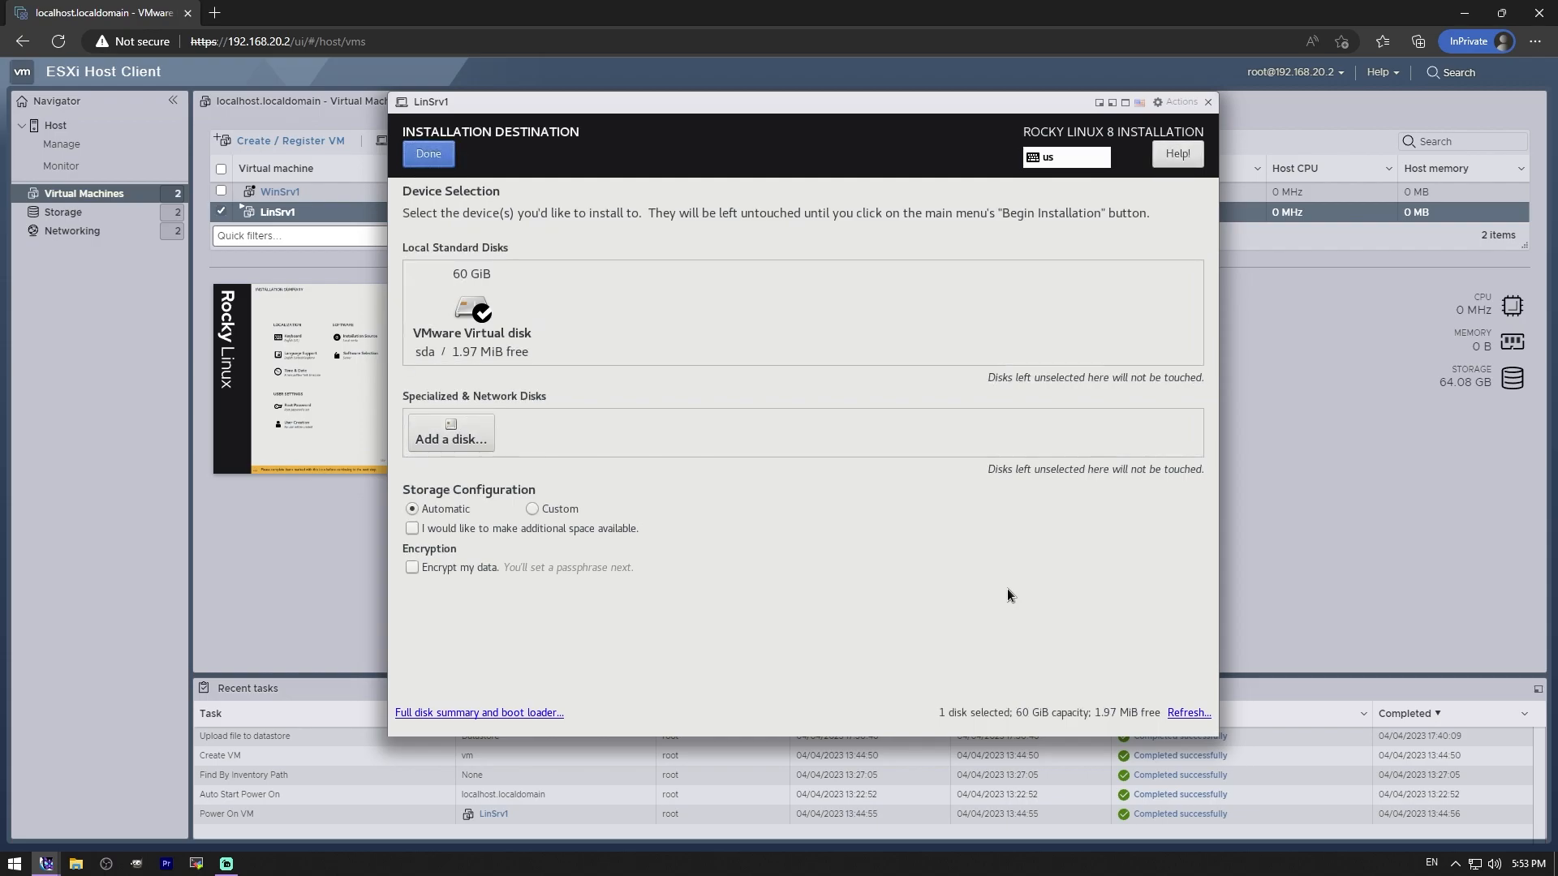
pyautogui.click(428, 153)
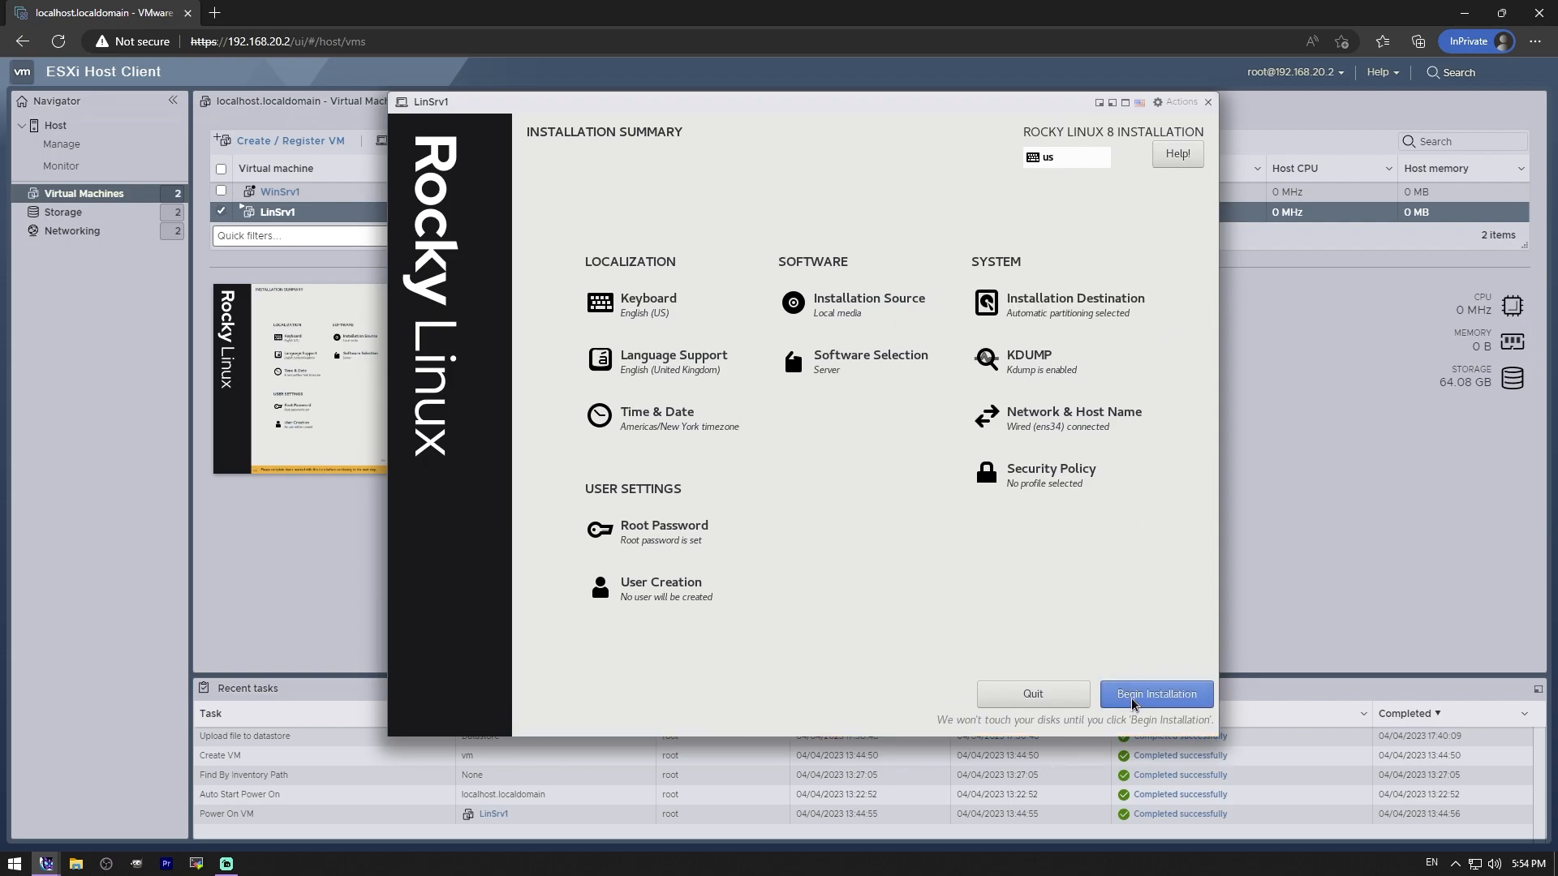
pyautogui.click(1133, 698)
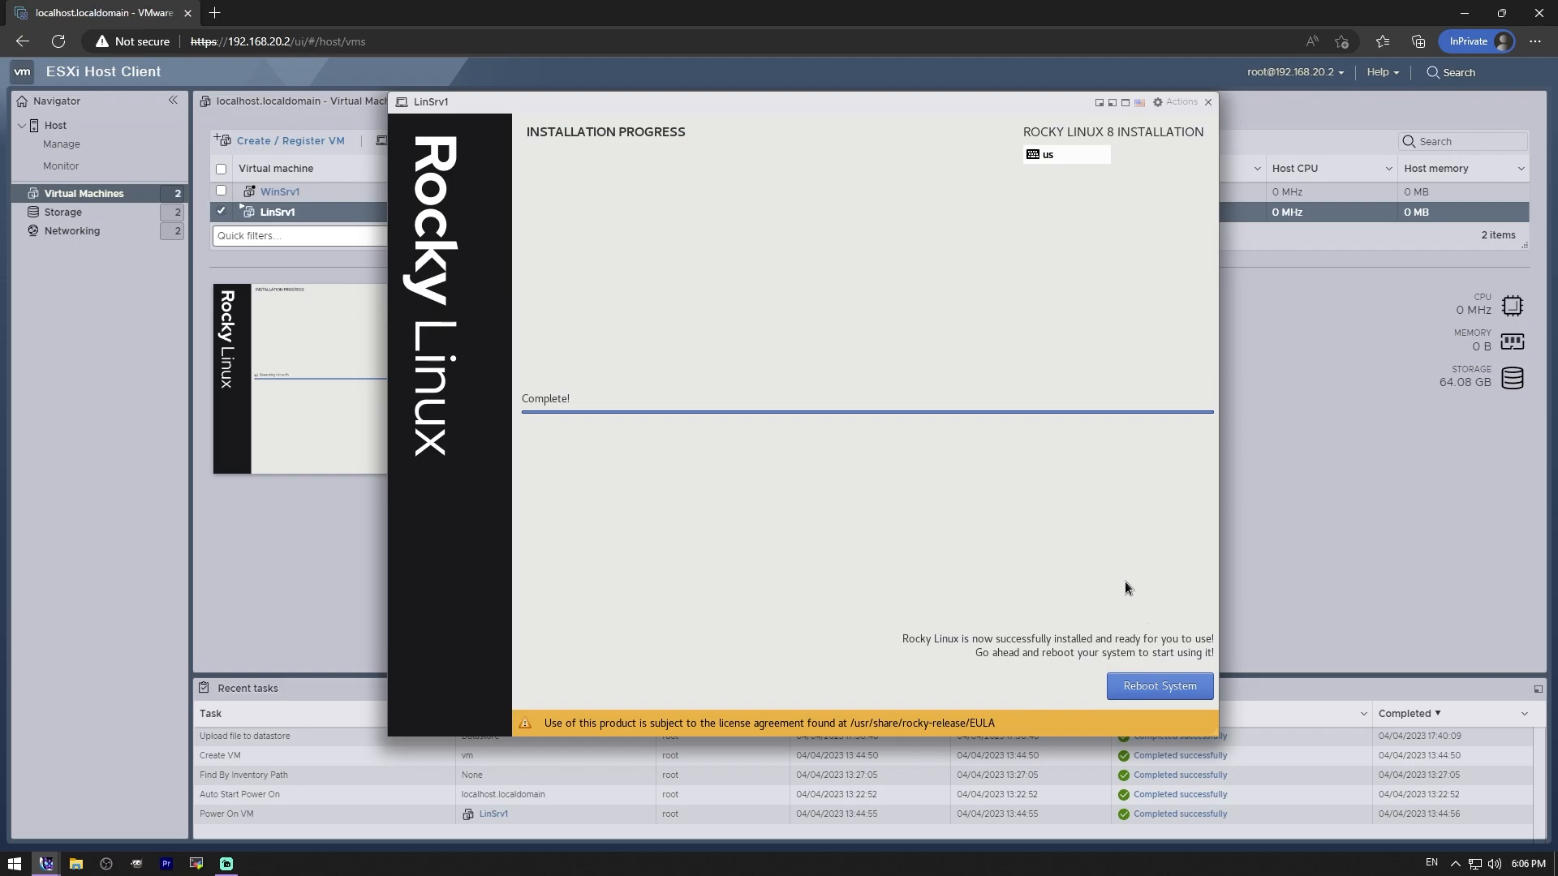
# - Reboot the installed system and uncheck Connect for LinSrv1's CD/DVD drive in Edit settings
pyautogui.click(1161, 686)
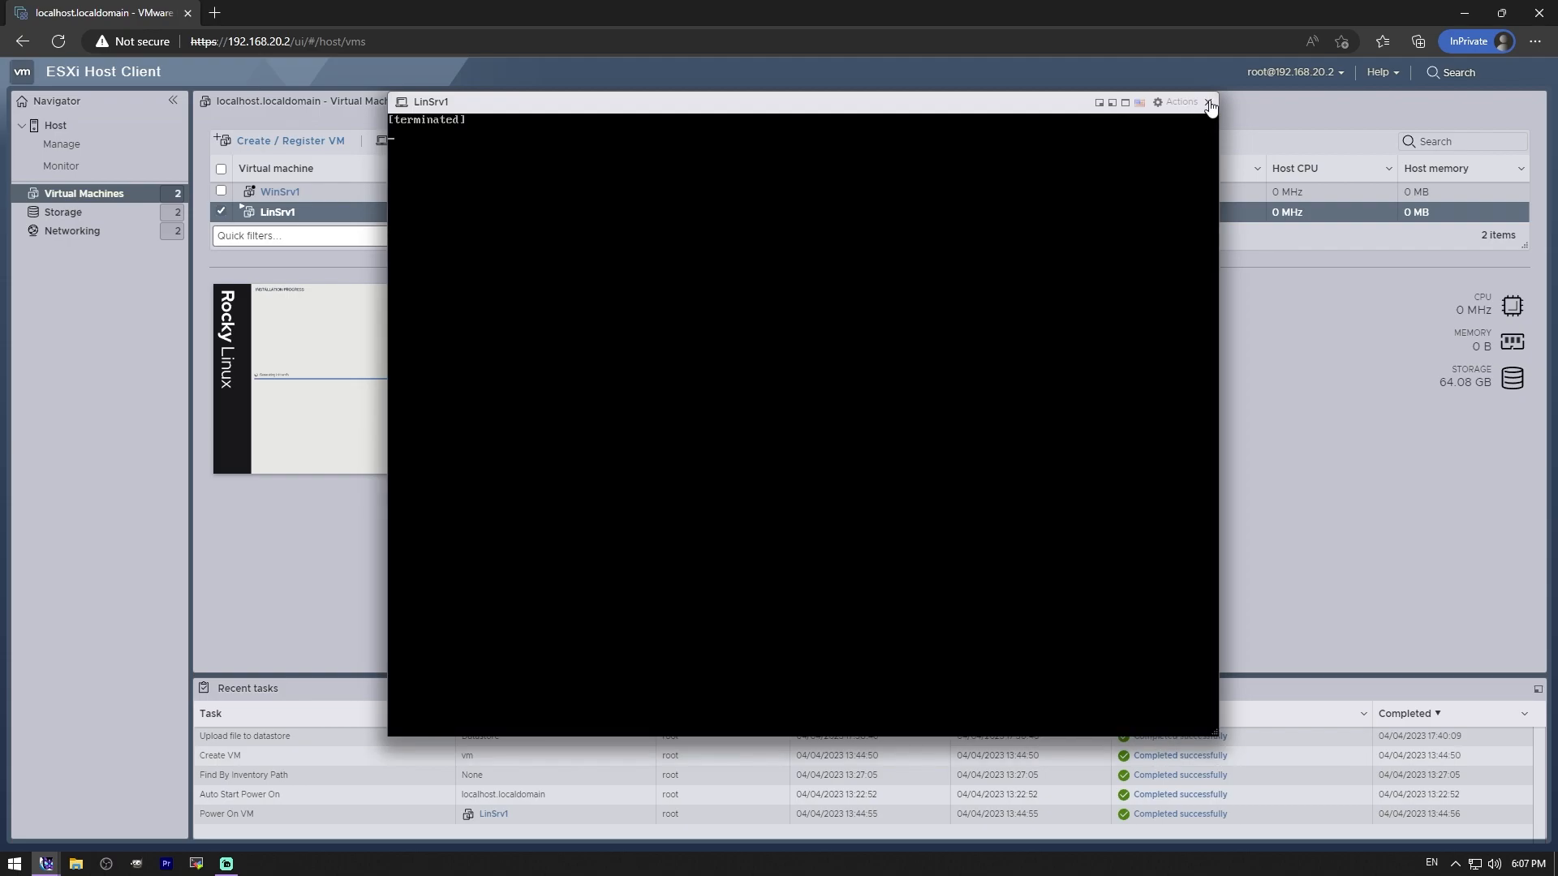
pyautogui.click(1208, 101)
pyautogui.click(860, 142)
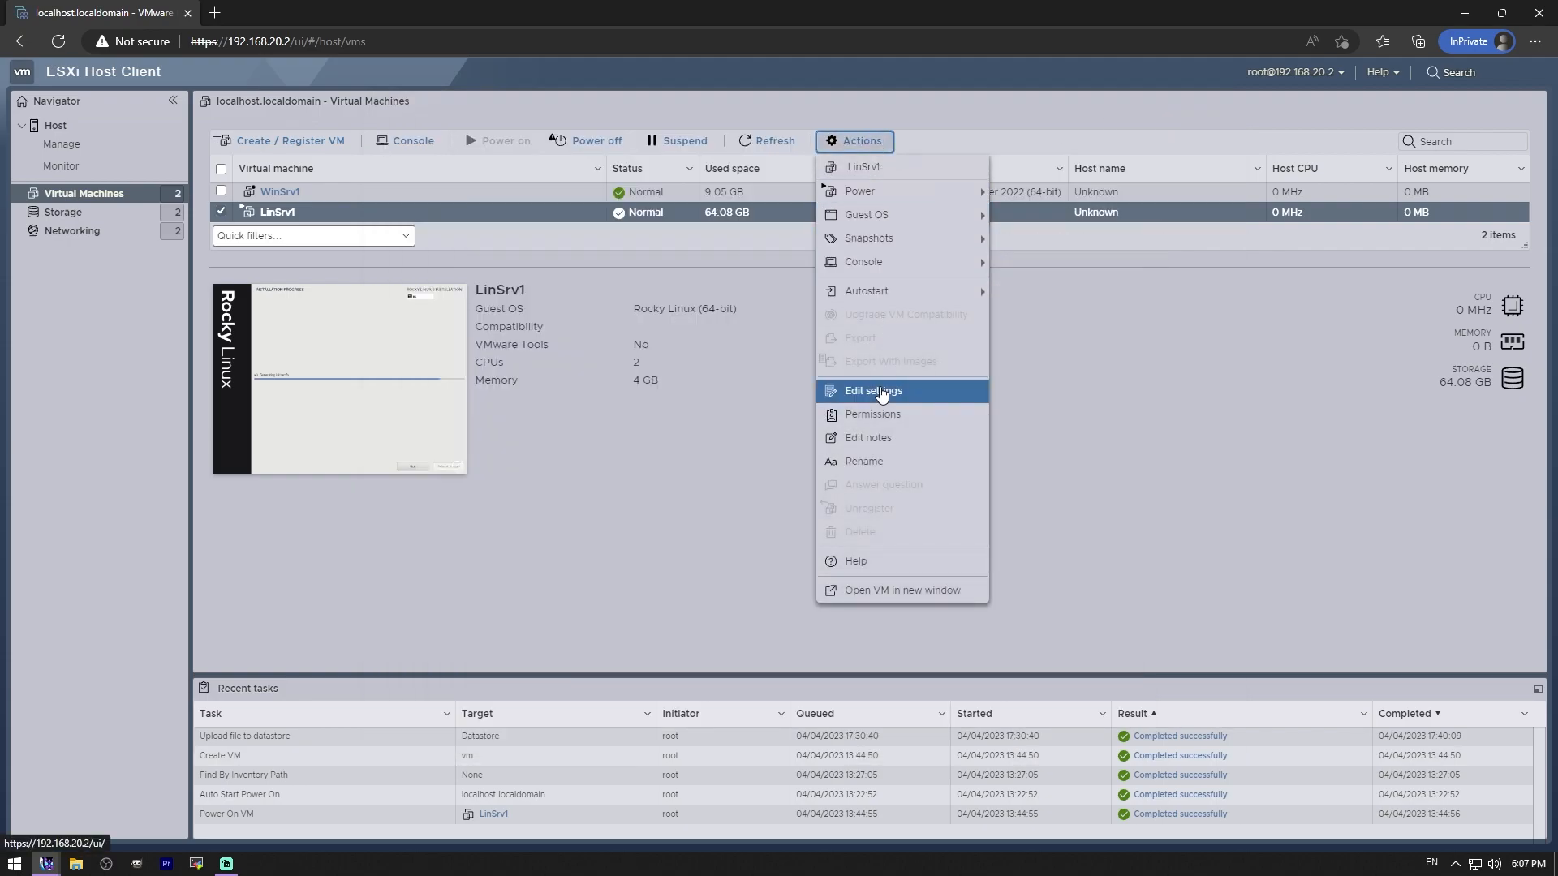
pyautogui.click(933, 392)
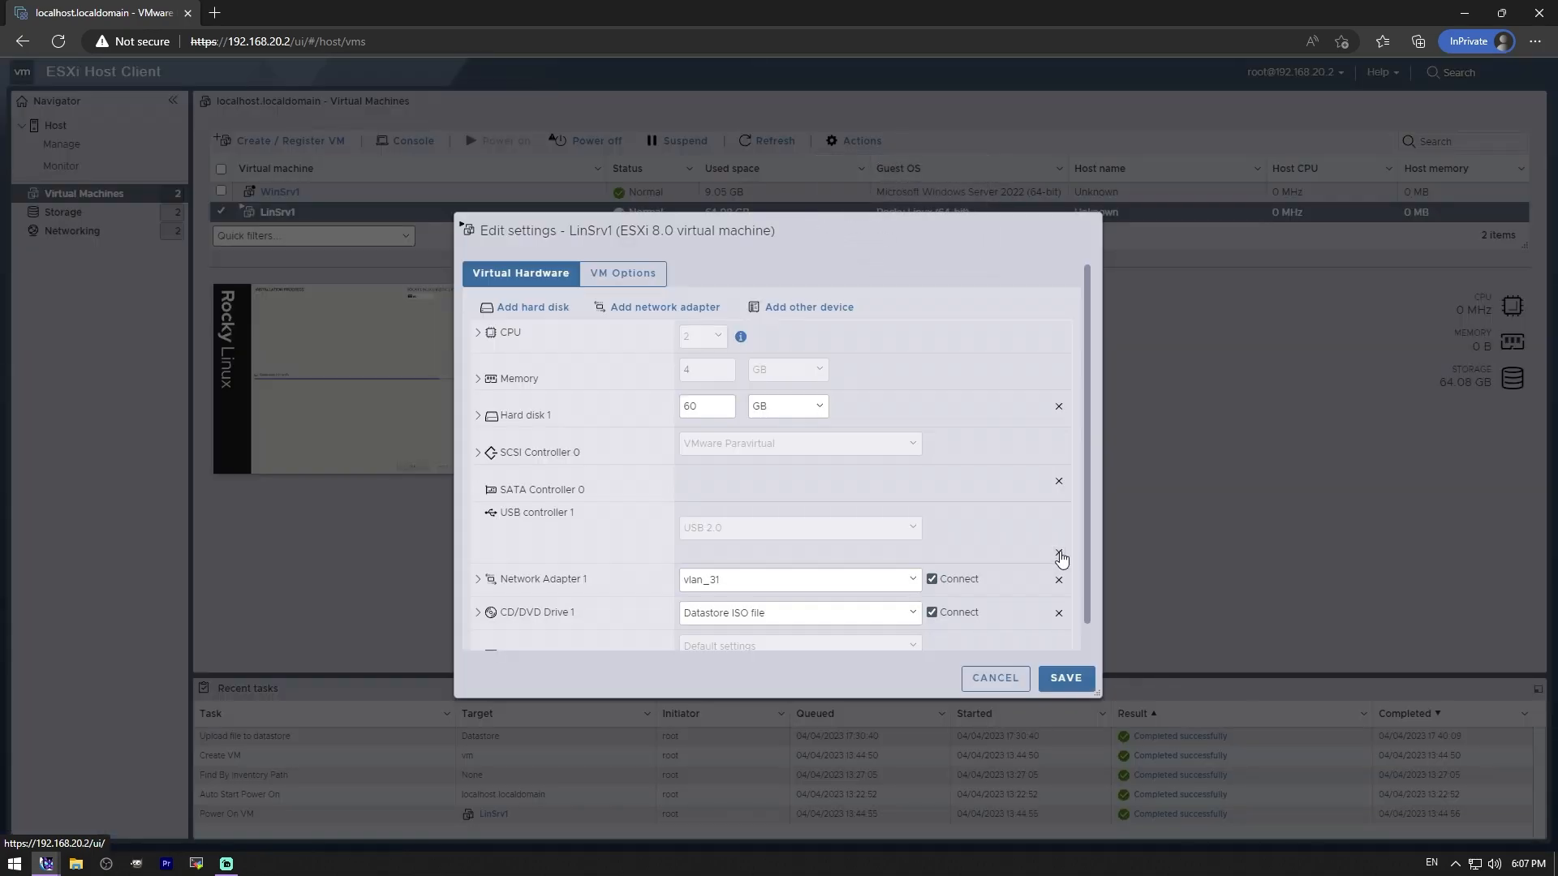
pyautogui.doubleClick(932, 612)
pyautogui.click(931, 611)
# - Save the VM settings and boot the default Rocky Linux entry from the reopened console
pyautogui.click(1067, 683)
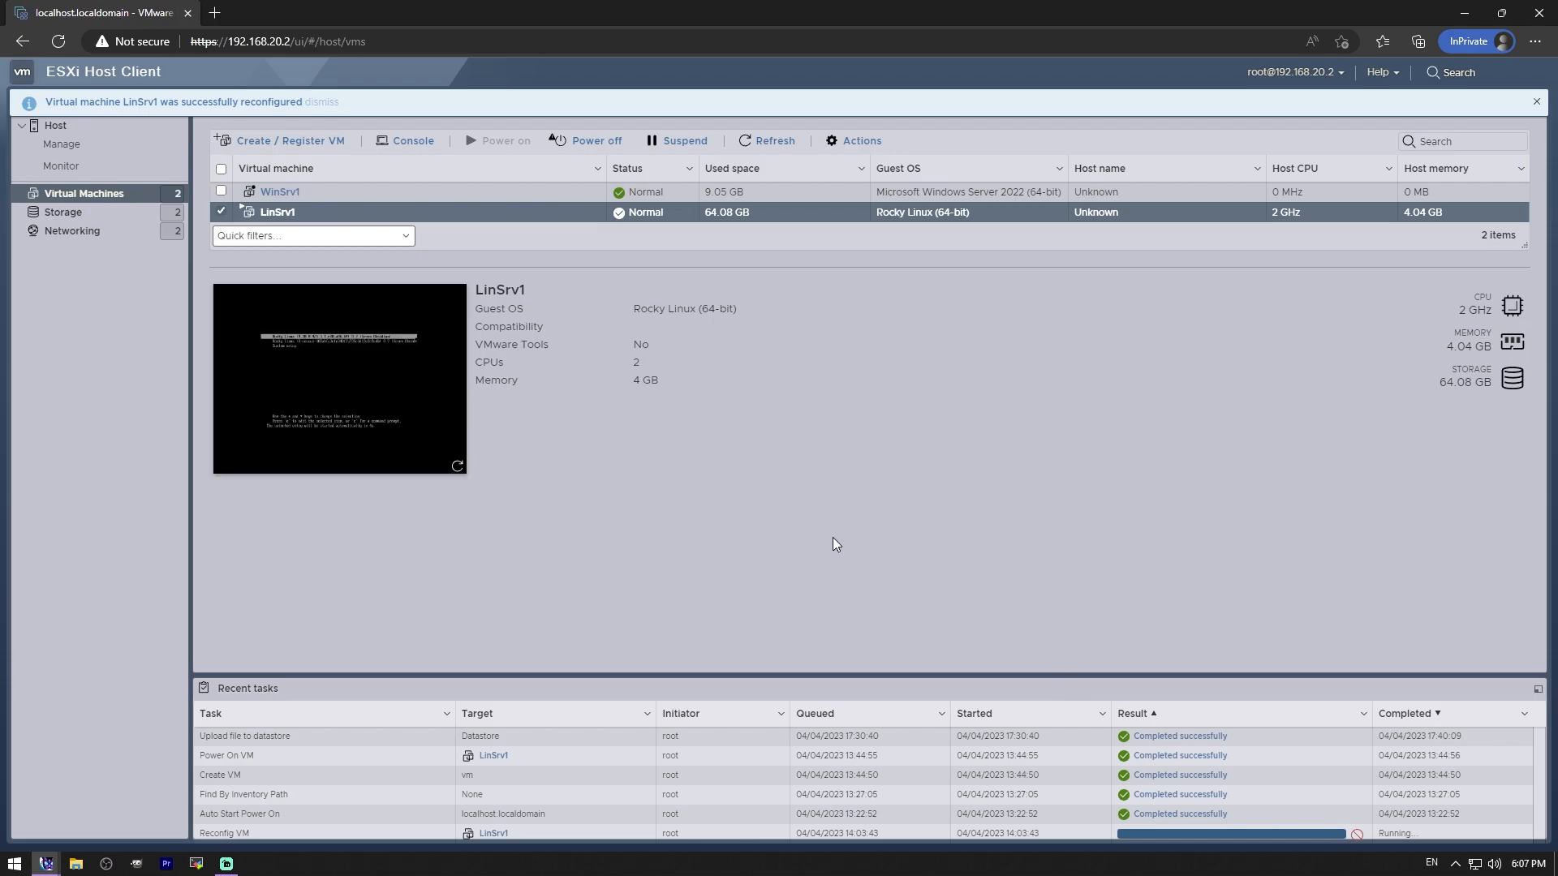
pyautogui.click(439, 324)
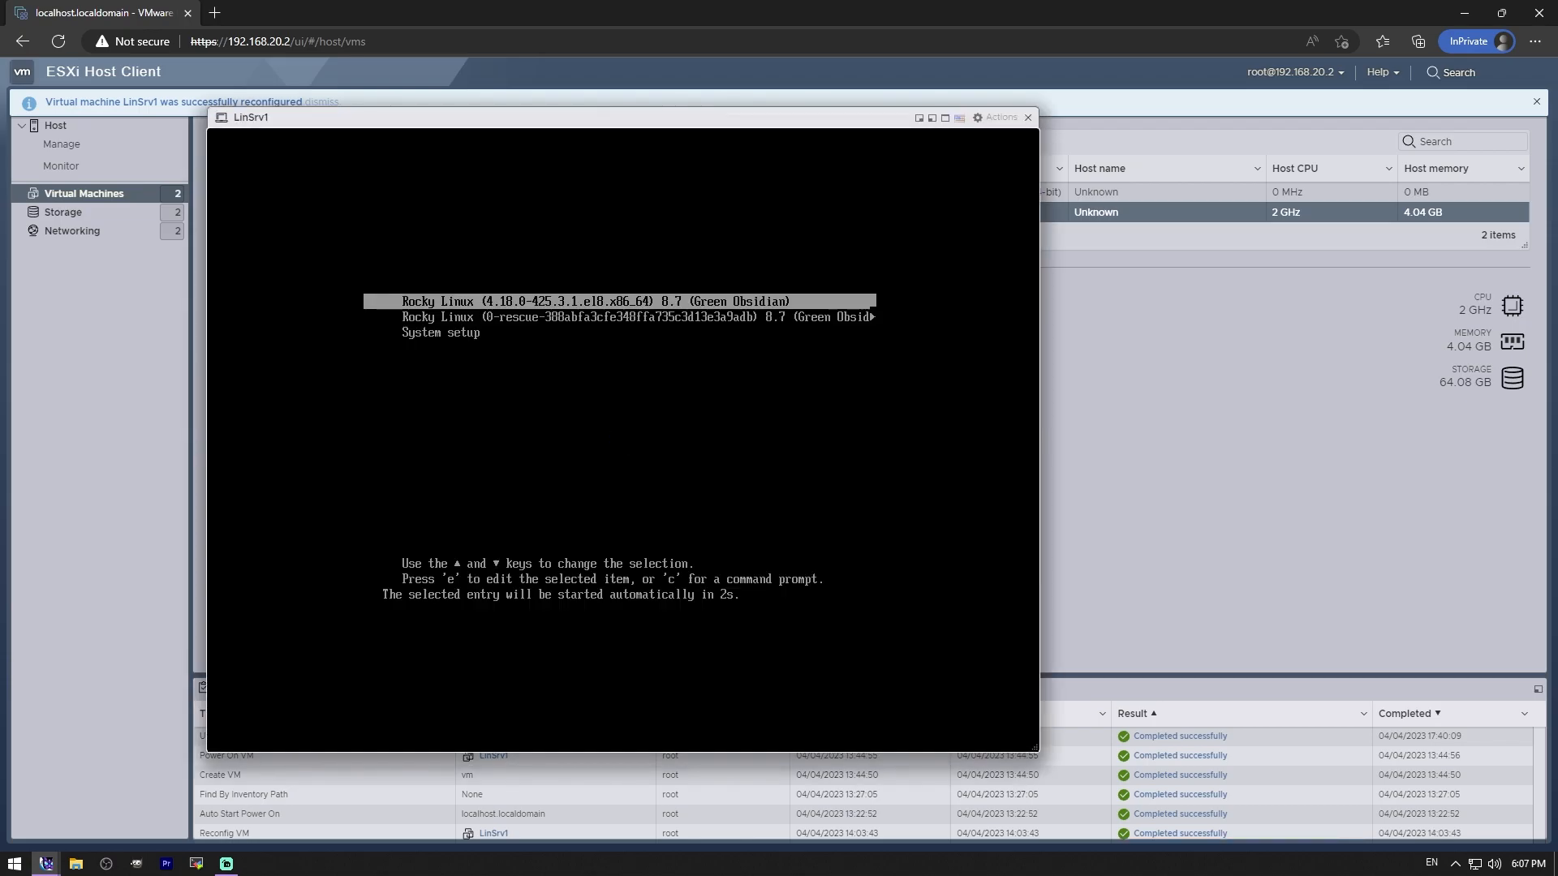
pyautogui.press('Return')
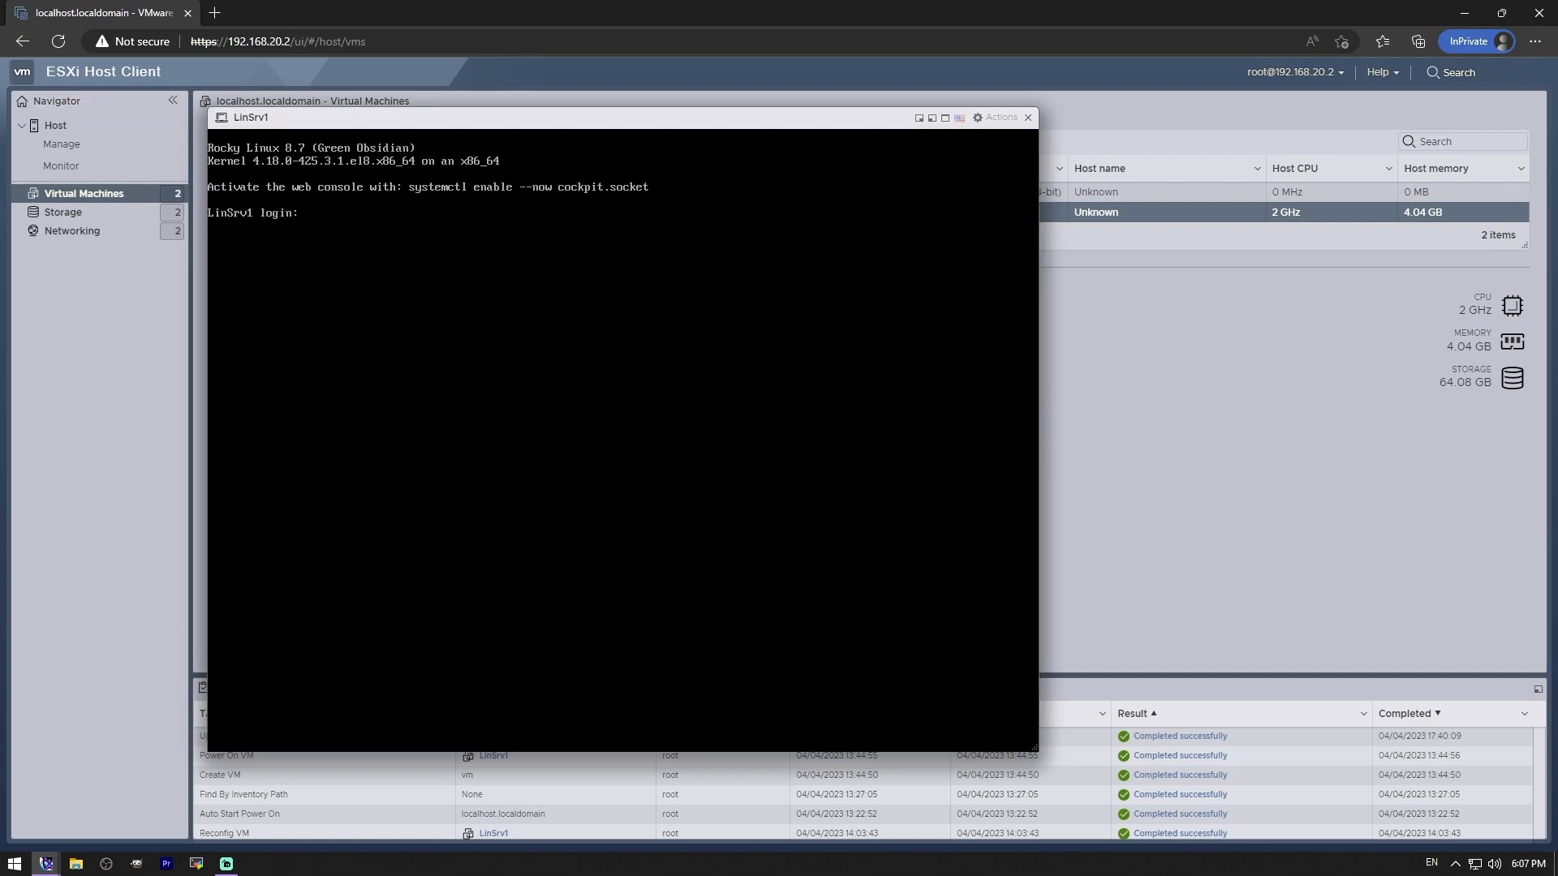
# - Log in as root and check sshd status with service sshd status and systemctl status sshd.service
pyautogui.write('root')
pyautogui.press('Return')
pyautogui.write('ervice sshd status')
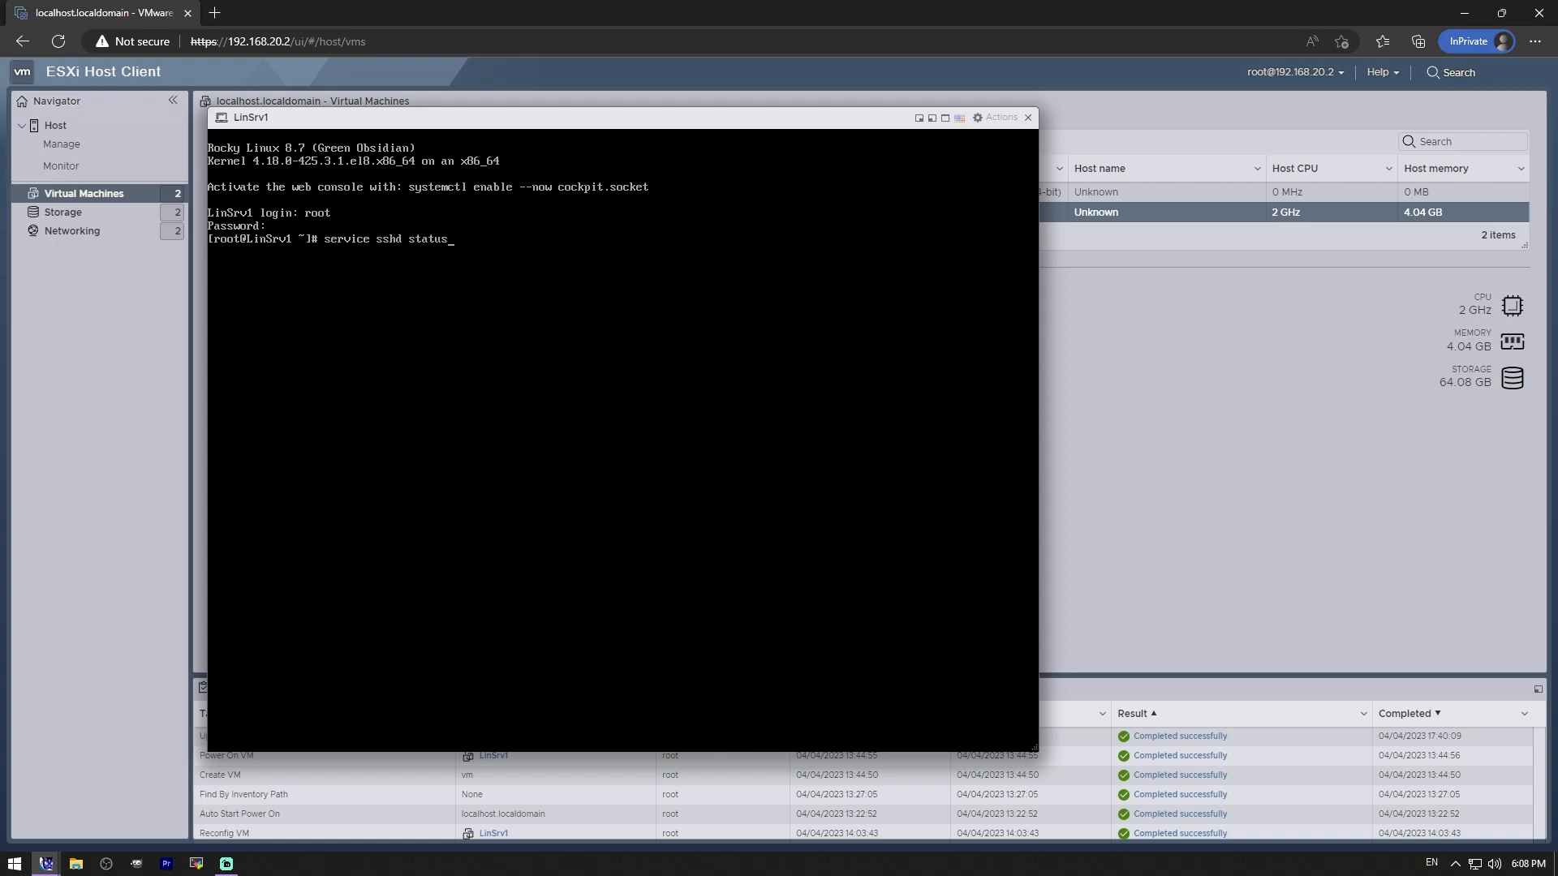
pyautogui.press('Return')
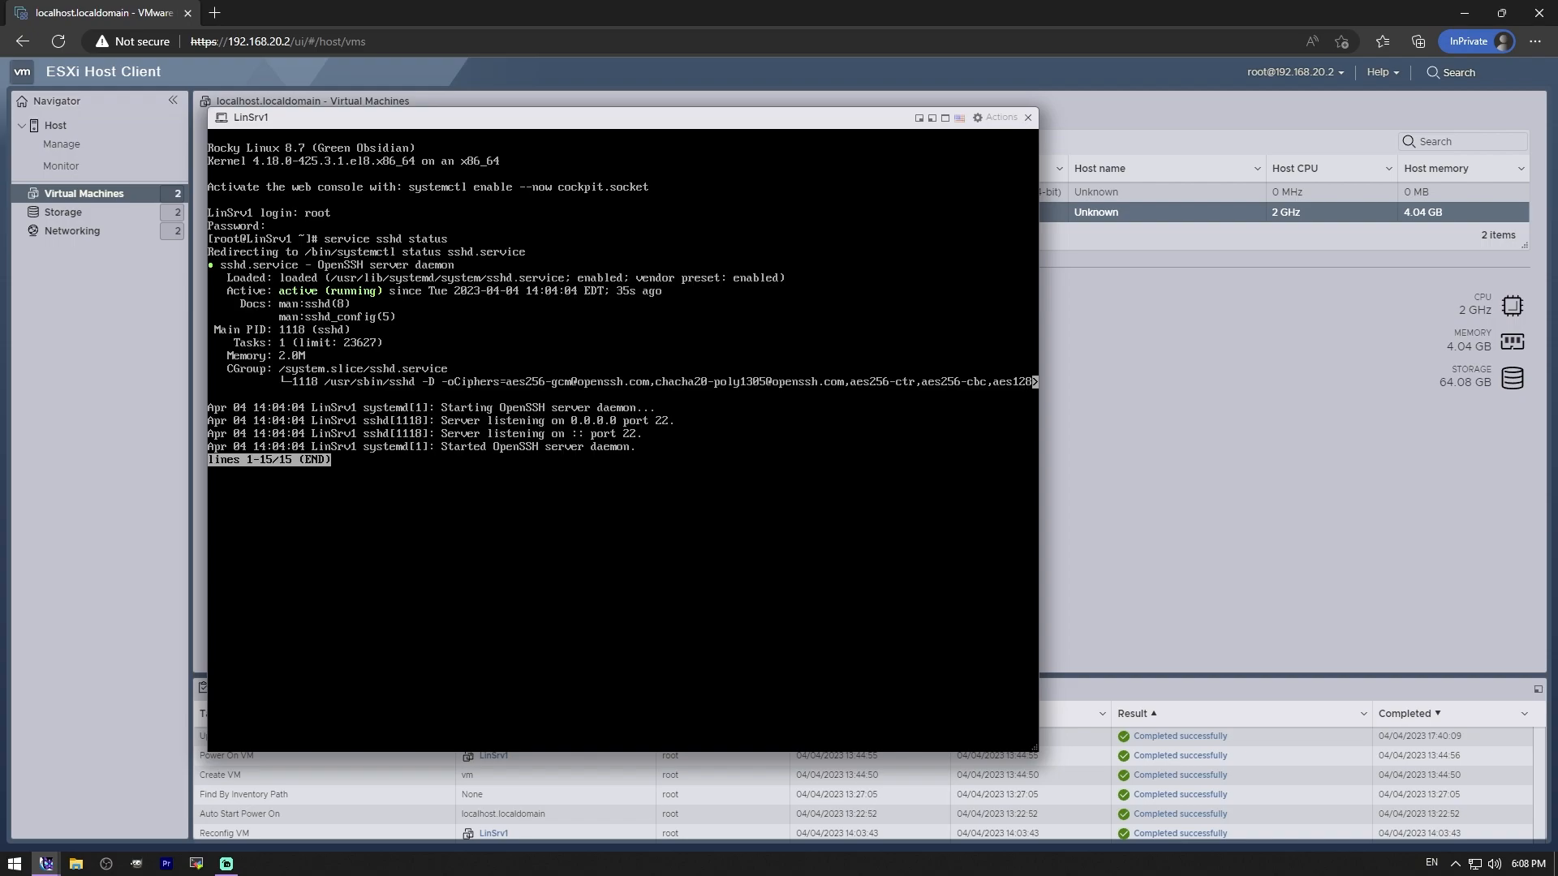
pyautogui.write('q')
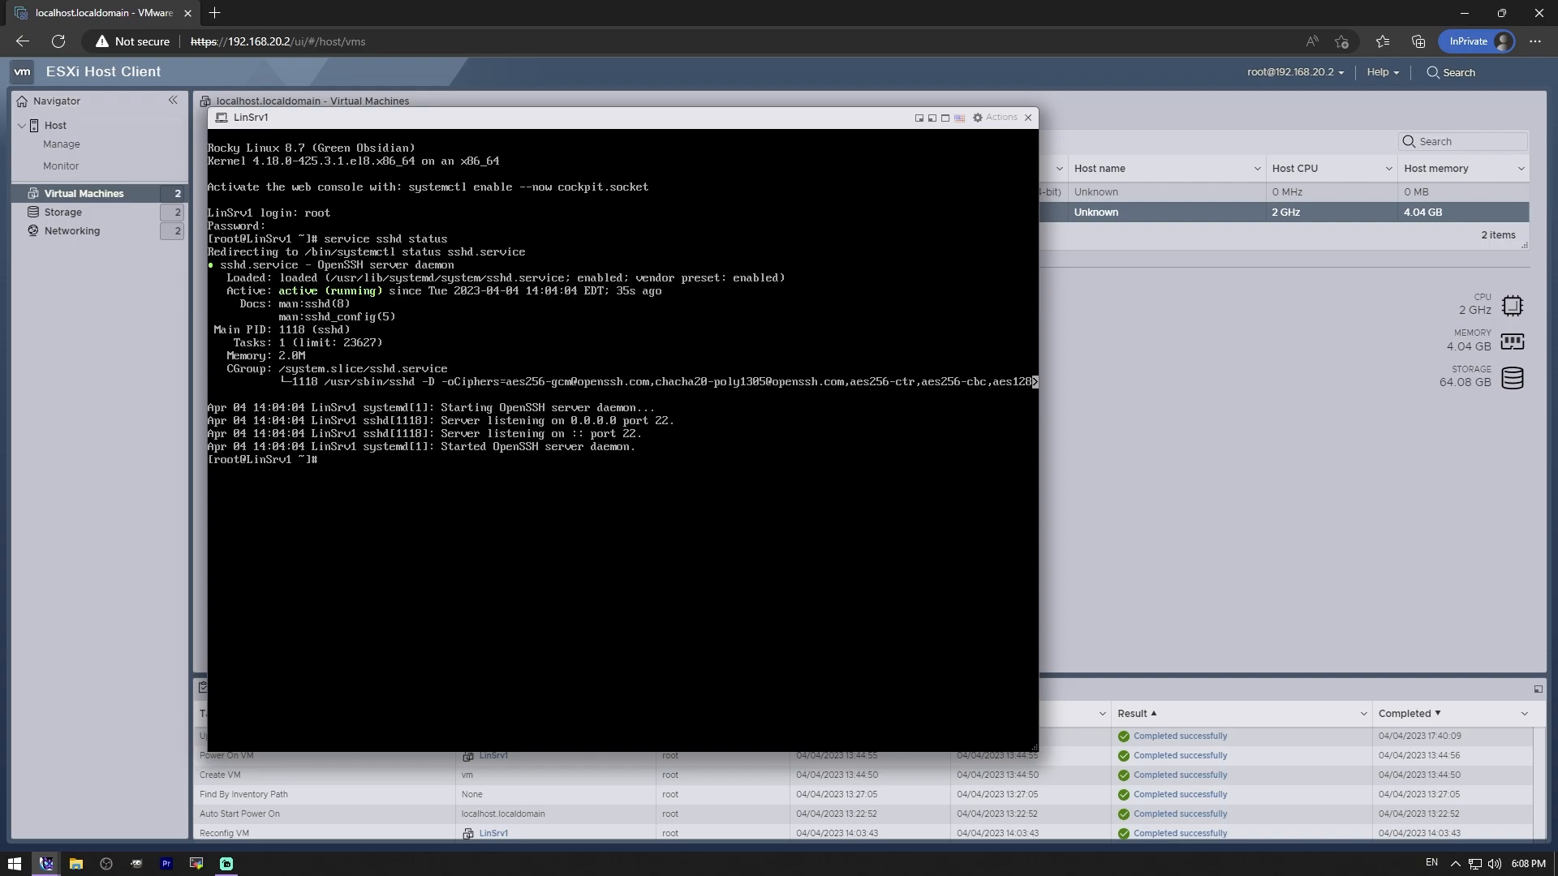
pyautogui.write('systemctl status ss')
pyautogui.press('Tab')
pyautogui.press('Tab')
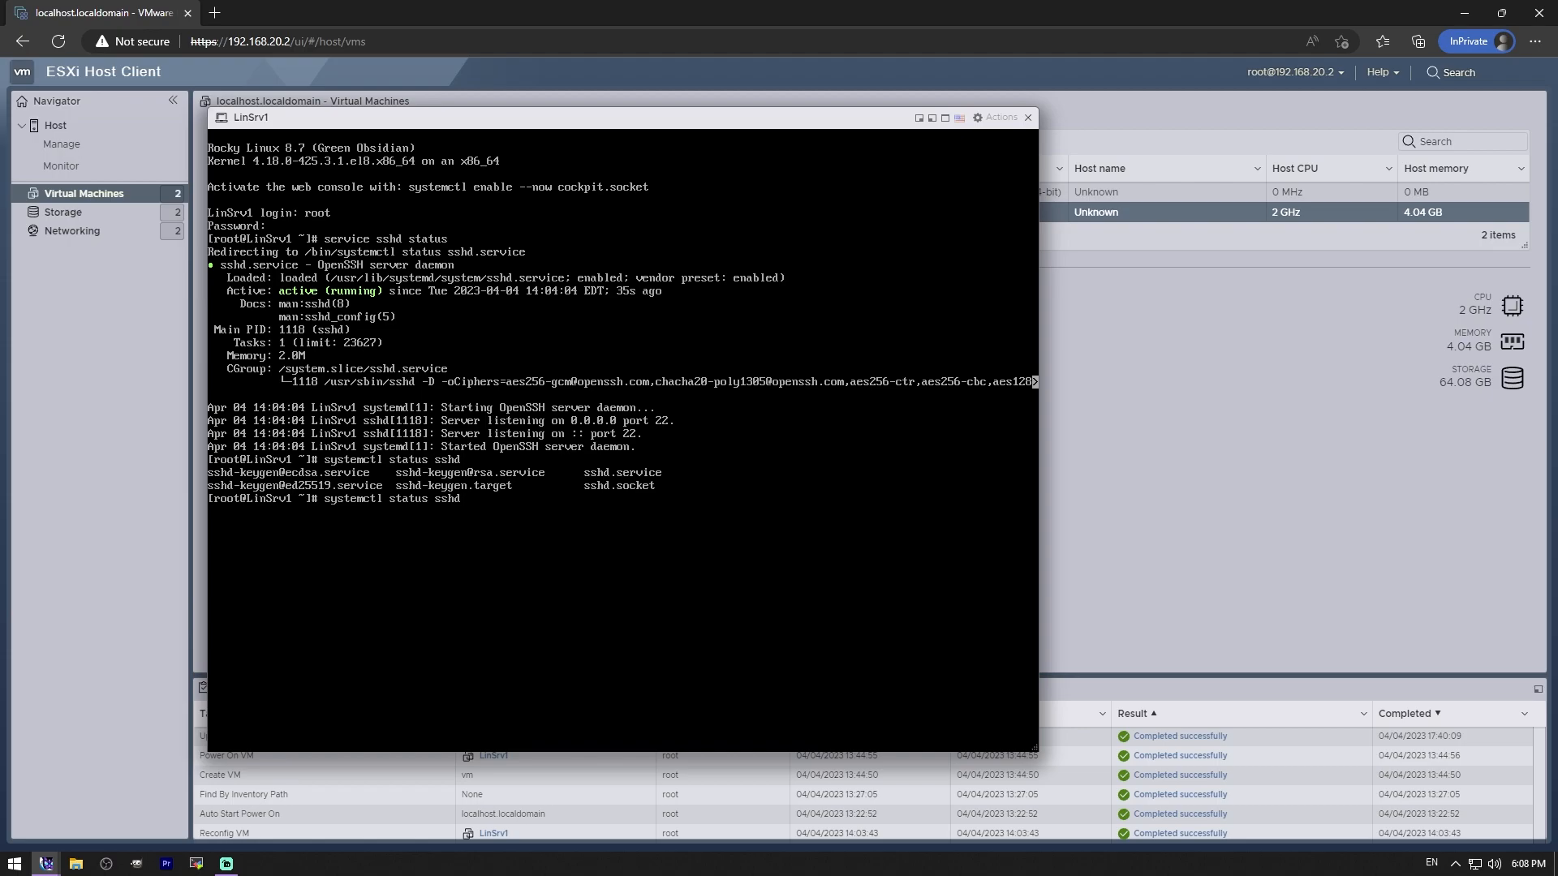
pyautogui.write('.service')
pyautogui.press('Return')
pyautogui.press('q')
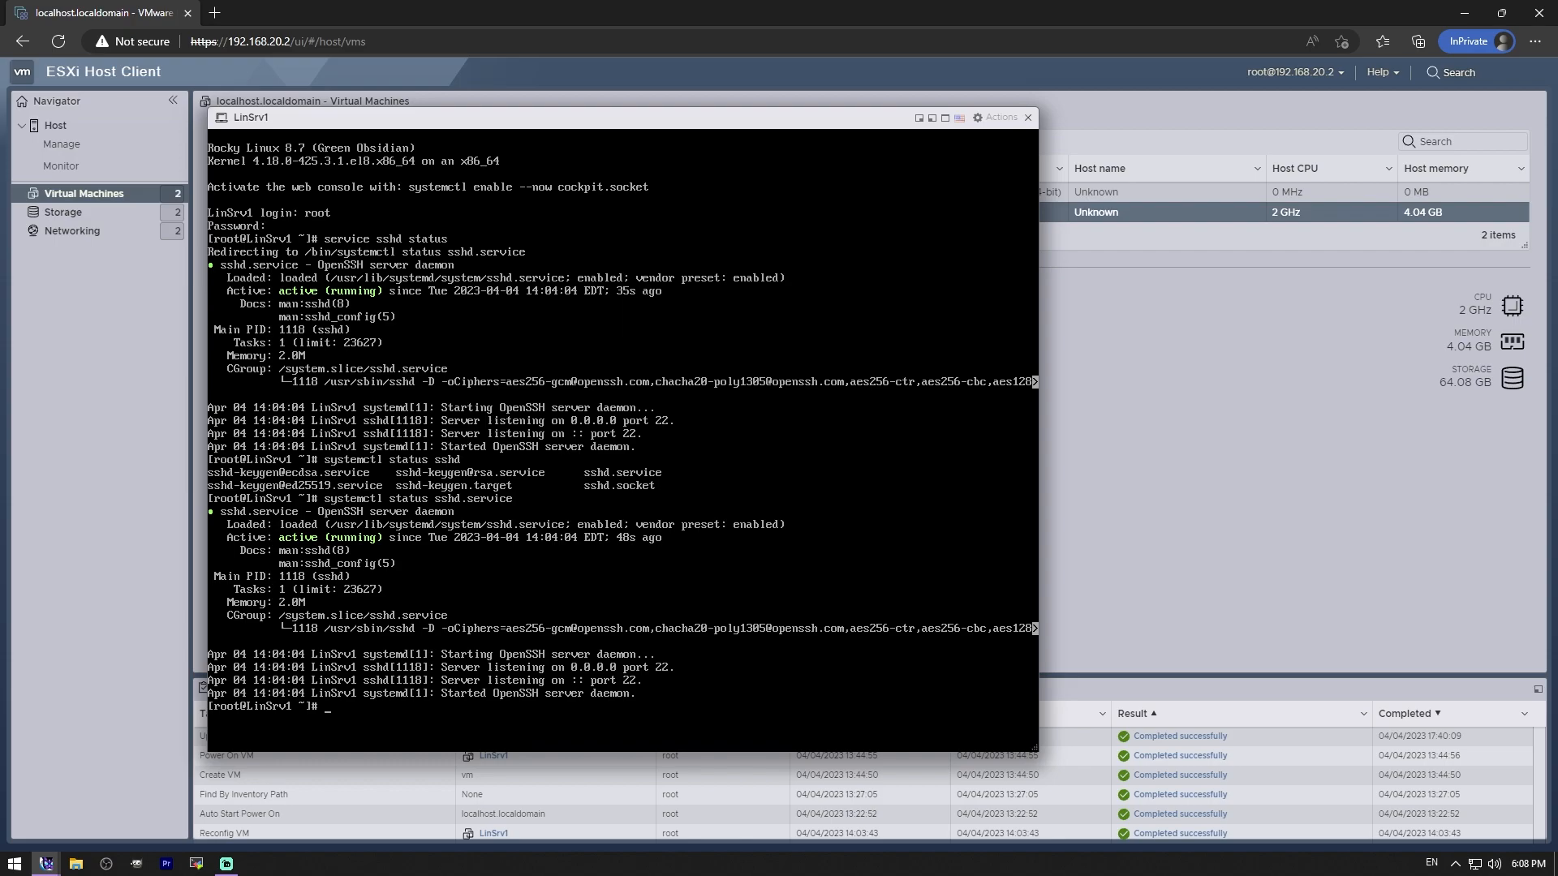
# - Run systemctl status firewalld.service to confirm the firewall is active, then quit the output
pyautogui.write('systemctl status fir')
pyautogui.press('Tab')
pyautogui.press('Return')
pyautogui.press('q')
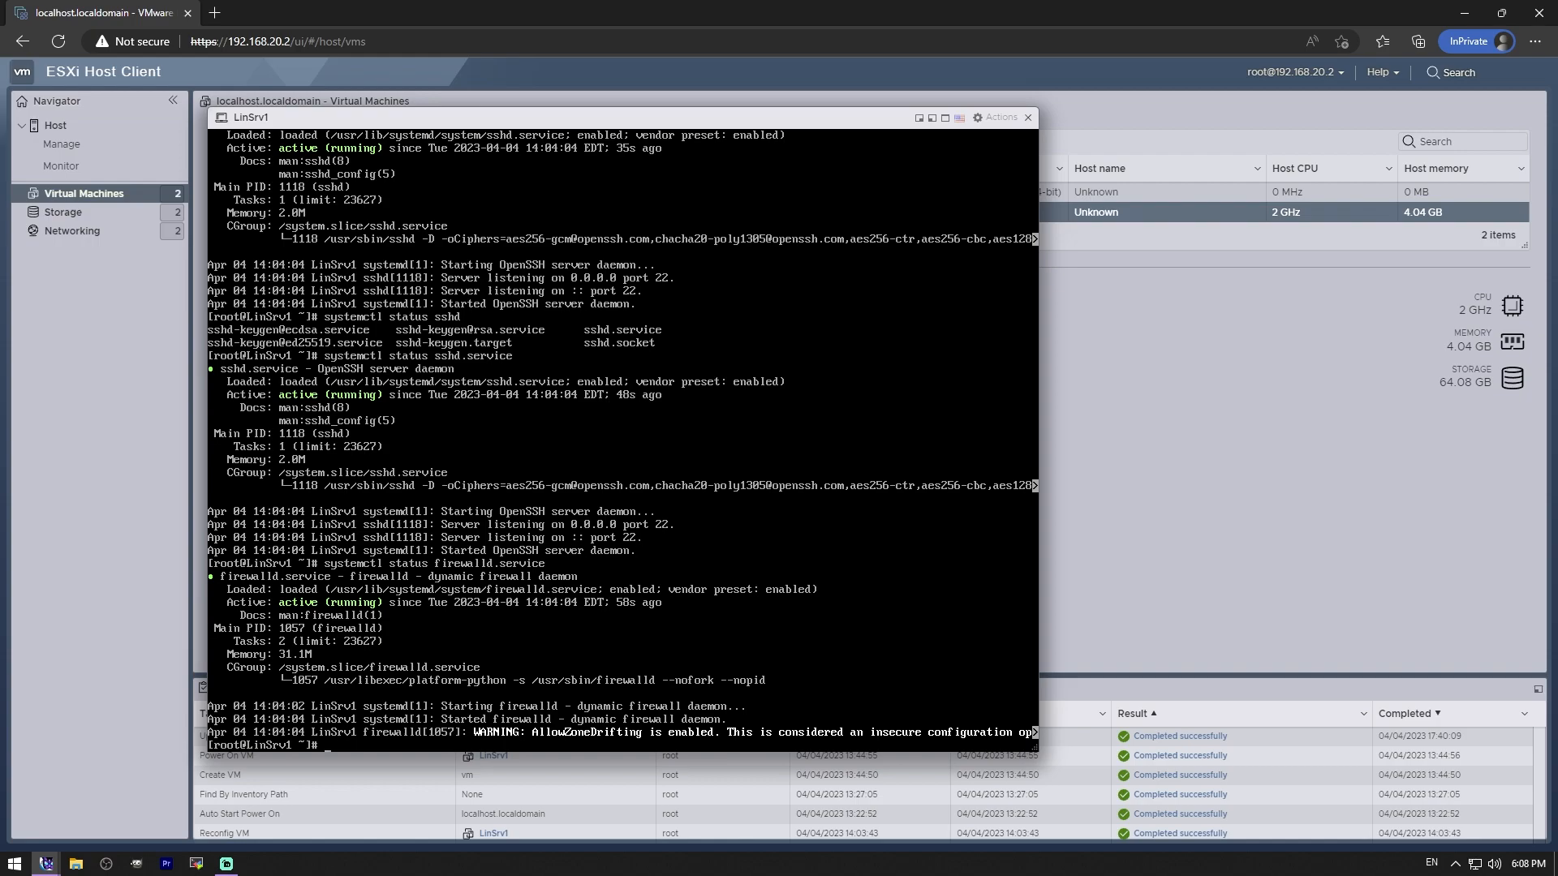
# - Start nano with an empty buffer and exit it
pyautogui.write('nano')
pyautogui.press('Return')
pyautogui.hotkey('ctrl', 'x')
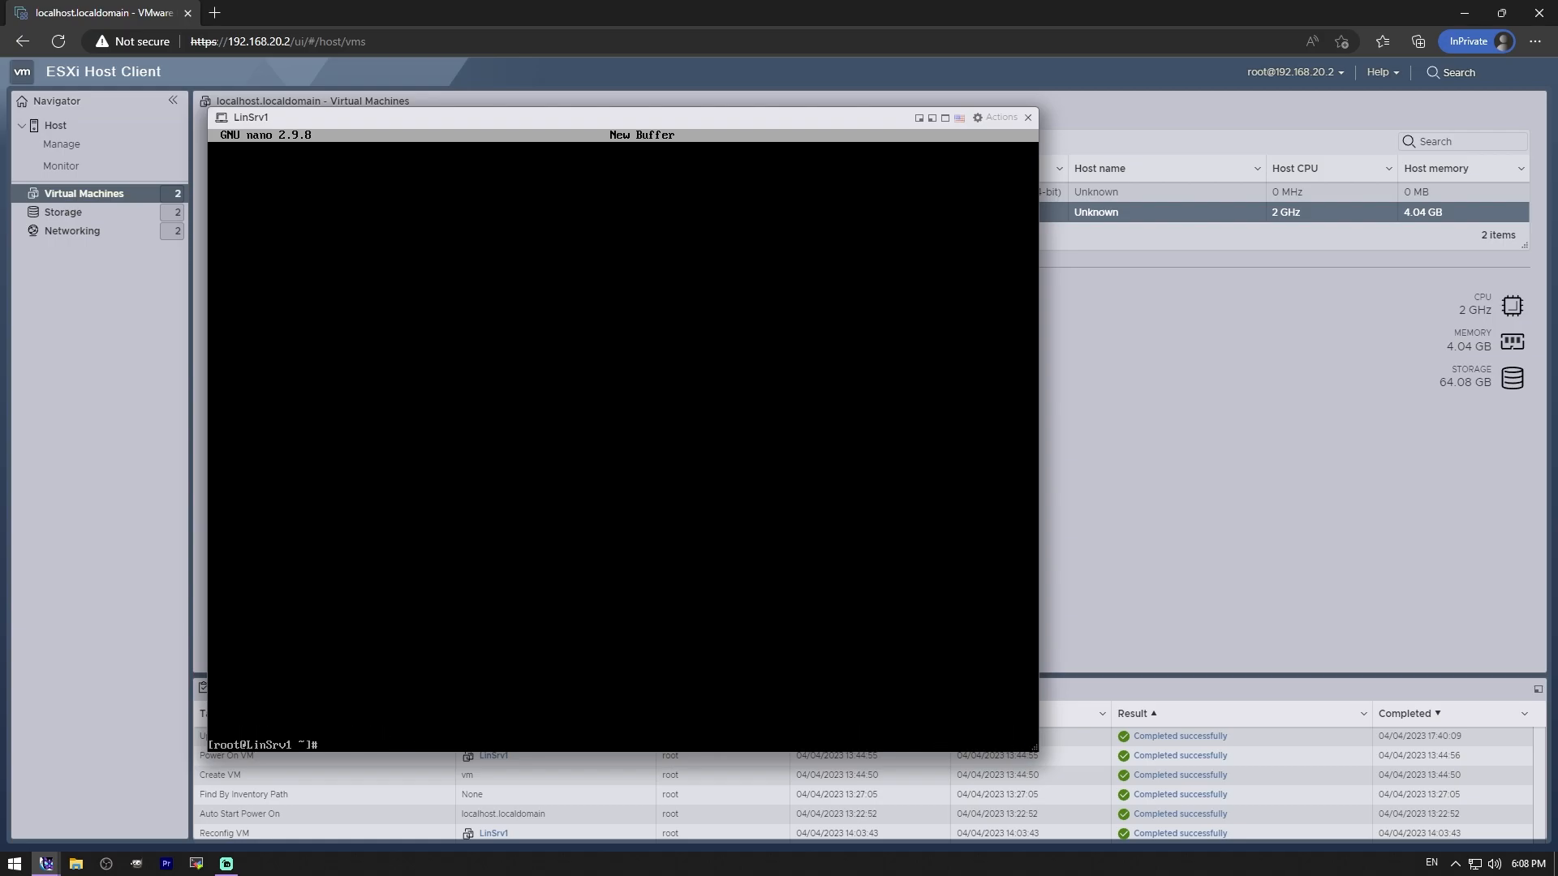
# - View /etc/ssh/sshd_config in nano down to PermitRootLogin yes, then exit unchanged
pyautogui.write('nano /etc/ssh/sshd_config')
pyautogui.press('Return')
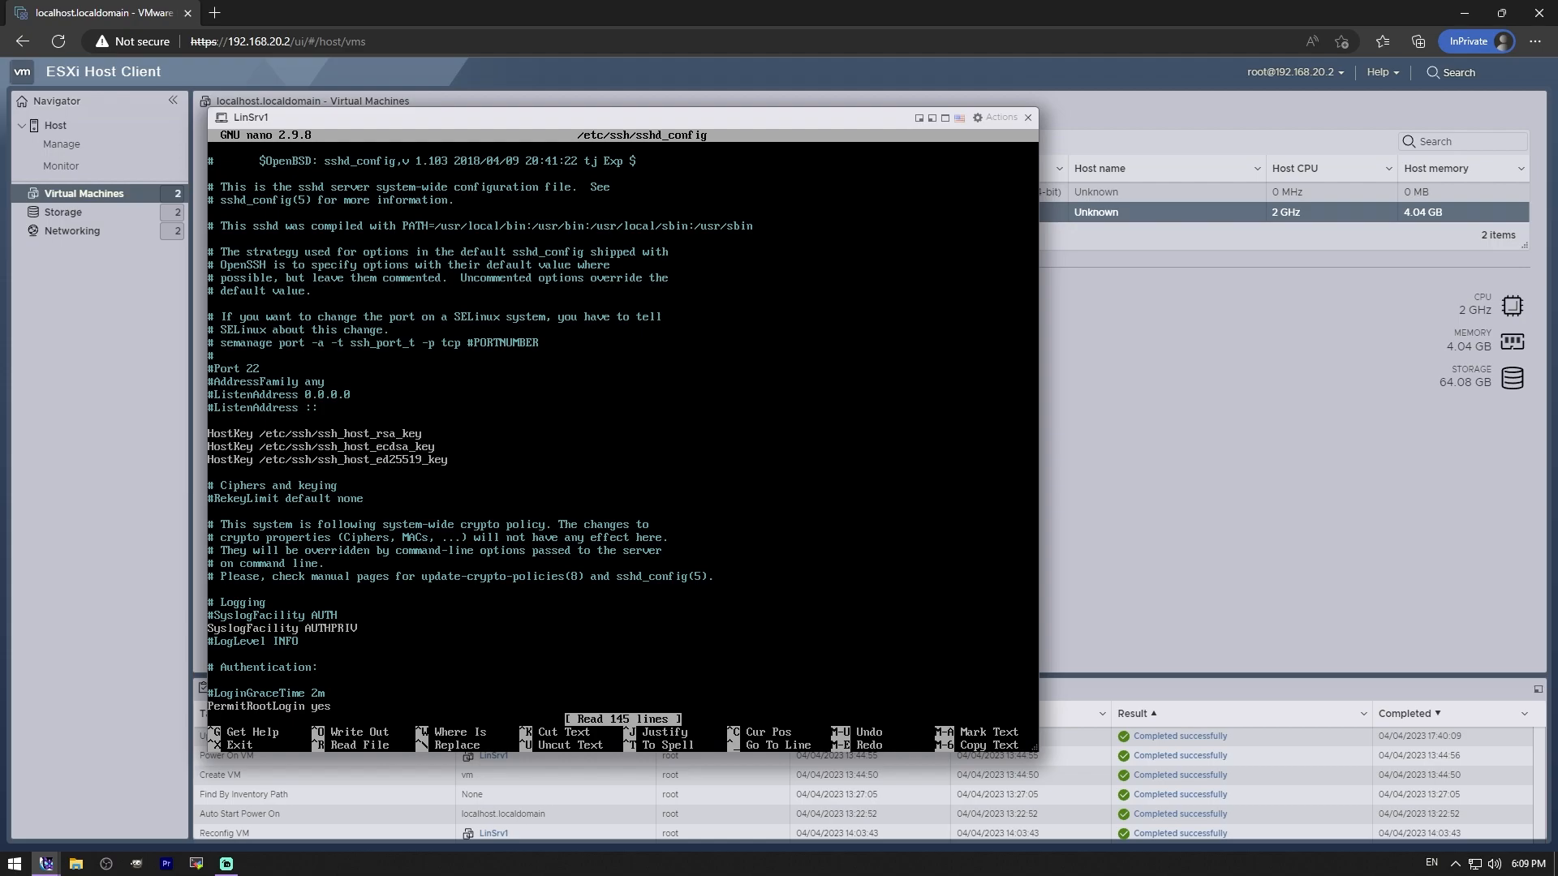
pyautogui.press('Down')
pyautogui.press('Down')
pyautogui.press('Down')
pyautogui.press('Down')
pyautogui.press('Down')
pyautogui.press('Down')
pyautogui.press('Down')
pyautogui.press('Down')
pyautogui.press('Down')
pyautogui.press('Down')
pyautogui.press('Down')
pyautogui.press('Down')
pyautogui.press('Down')
pyautogui.press('Down')
pyautogui.press('Down')
pyautogui.press('Down')
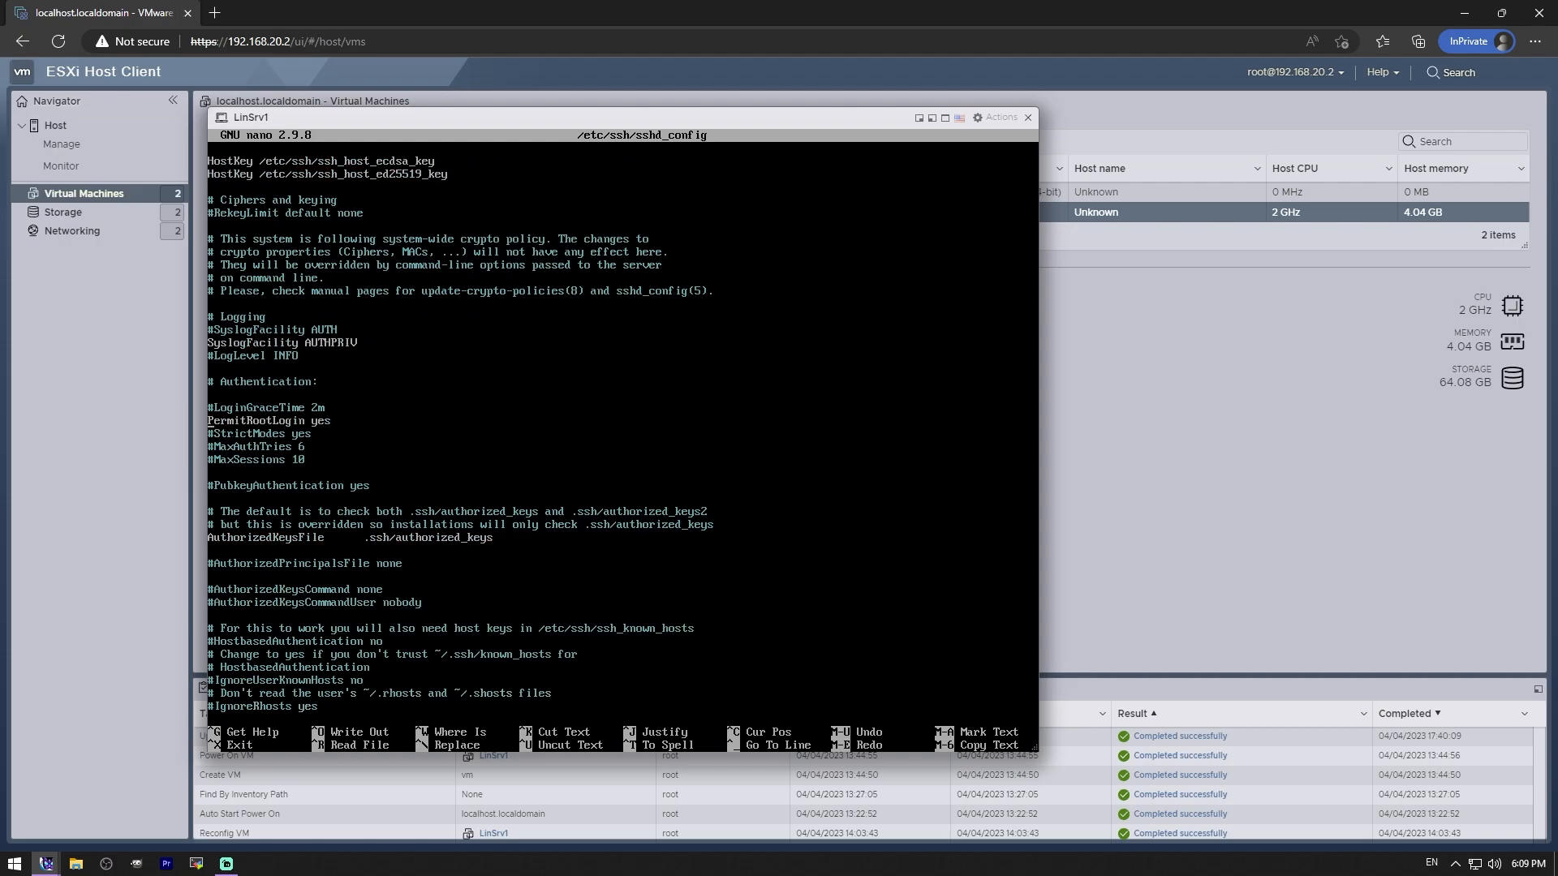
pyautogui.hotkey('ctrl', 'x')
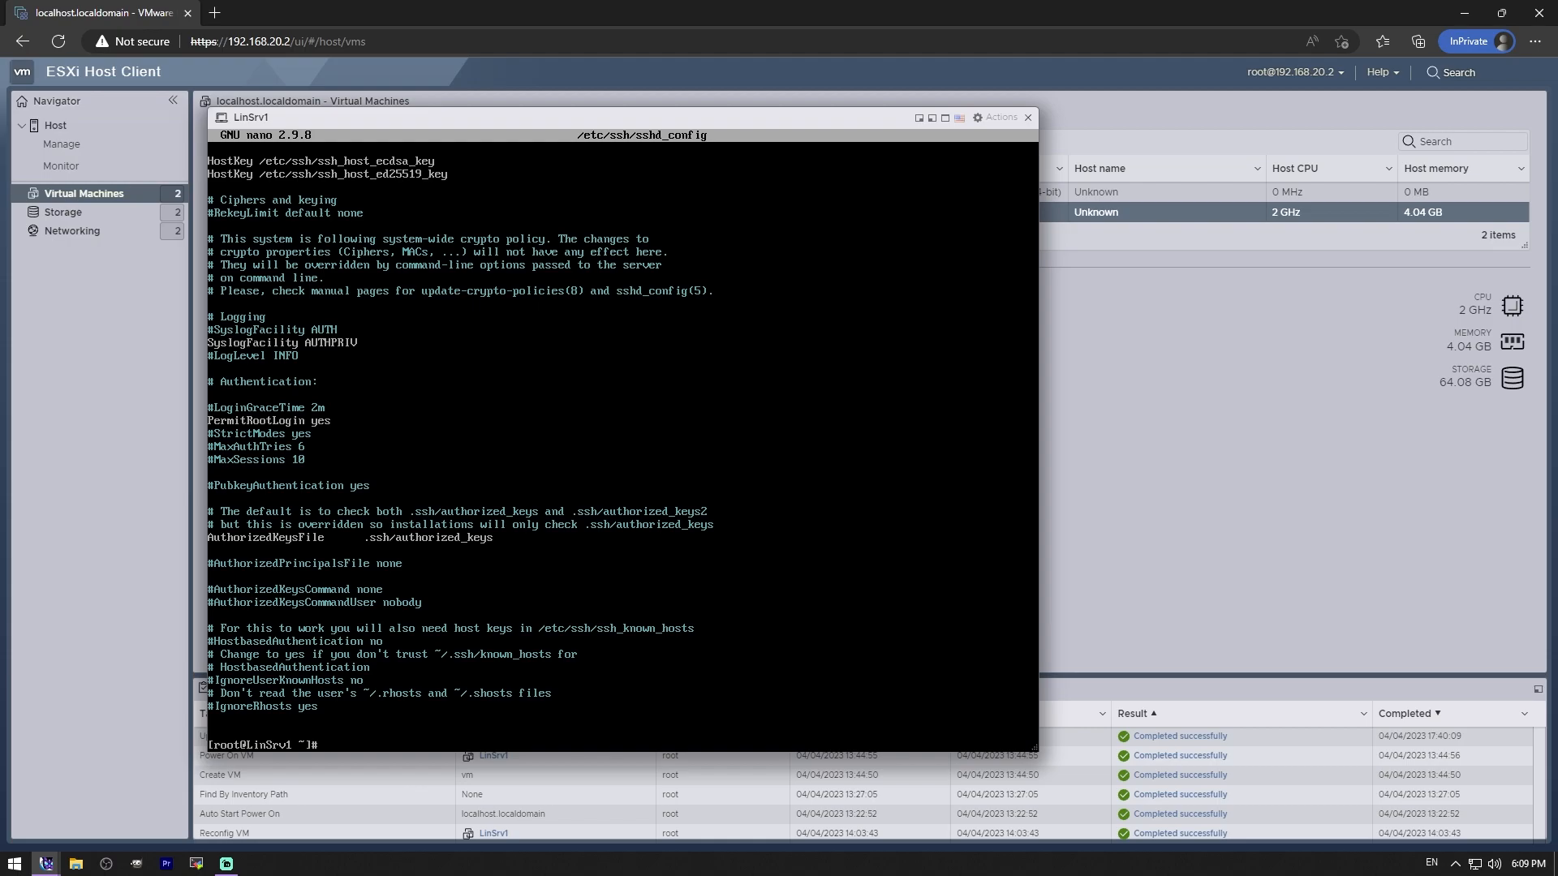
# - Ping google.com and 8.8.8.8 to confirm the VM has no internet access
pyautogui.write('ping google.com')
pyautogui.press('Return')
pyautogui.hotkey('ctrl', 'c')
pyautogui.write('ping 8.8.8.8')
pyautogui.press('Return')
pyautogui.hotkey('ctrl', 'c')
# - Confirm with ifconfig that the address is 192.168.31.2, then ping 192.168.31.1 successfully
pyautogui.write('i')
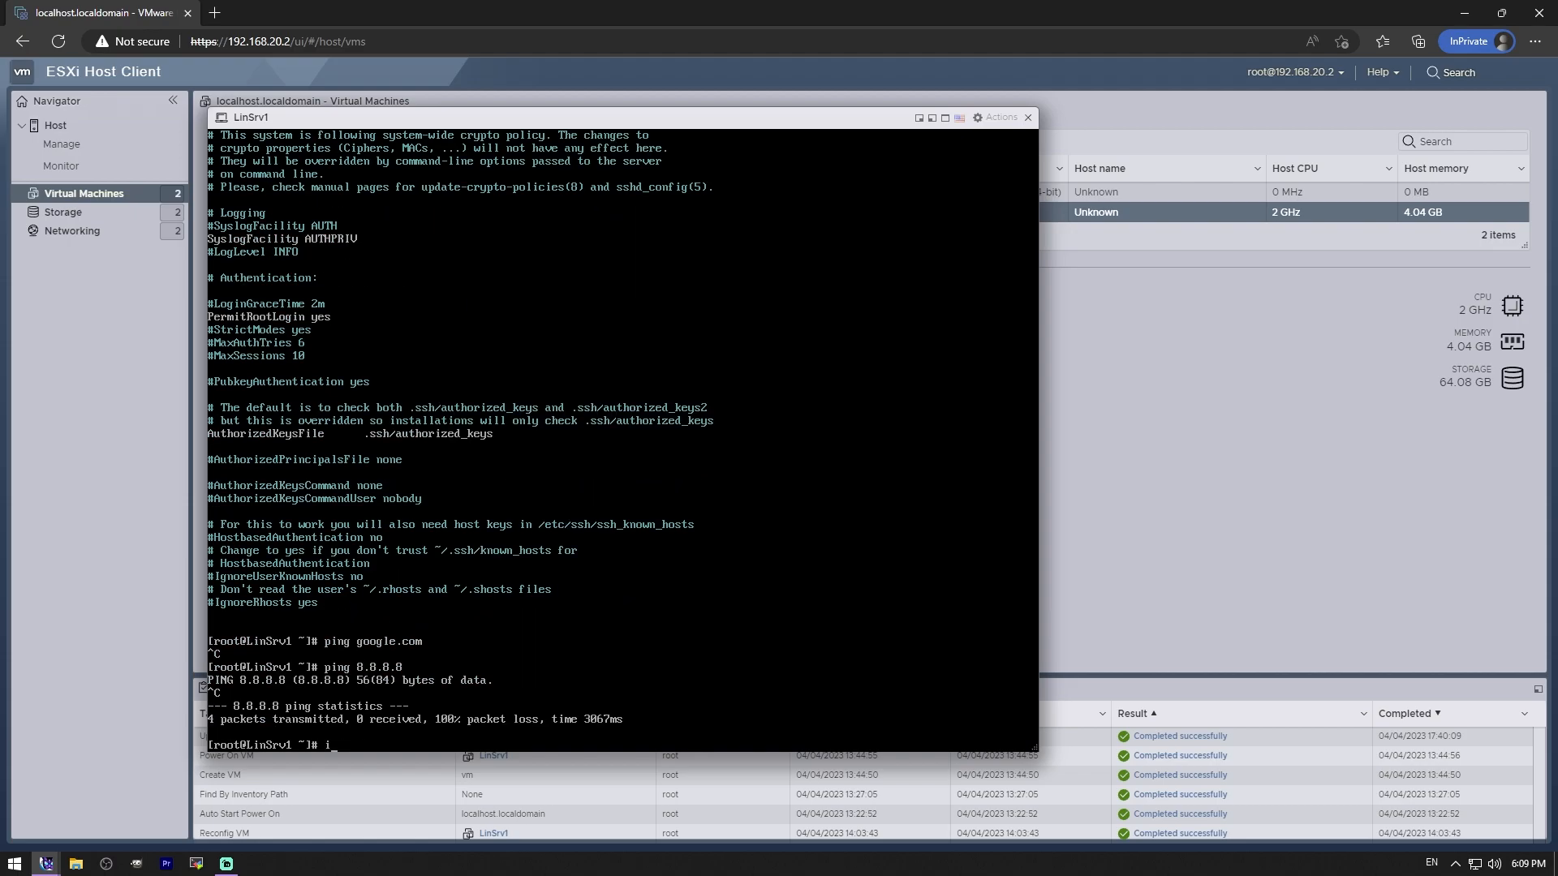
pyautogui.write('fconfig')
pyautogui.press('Return')
pyautogui.write('ping 192.168.31.1')
pyautogui.press('Return')
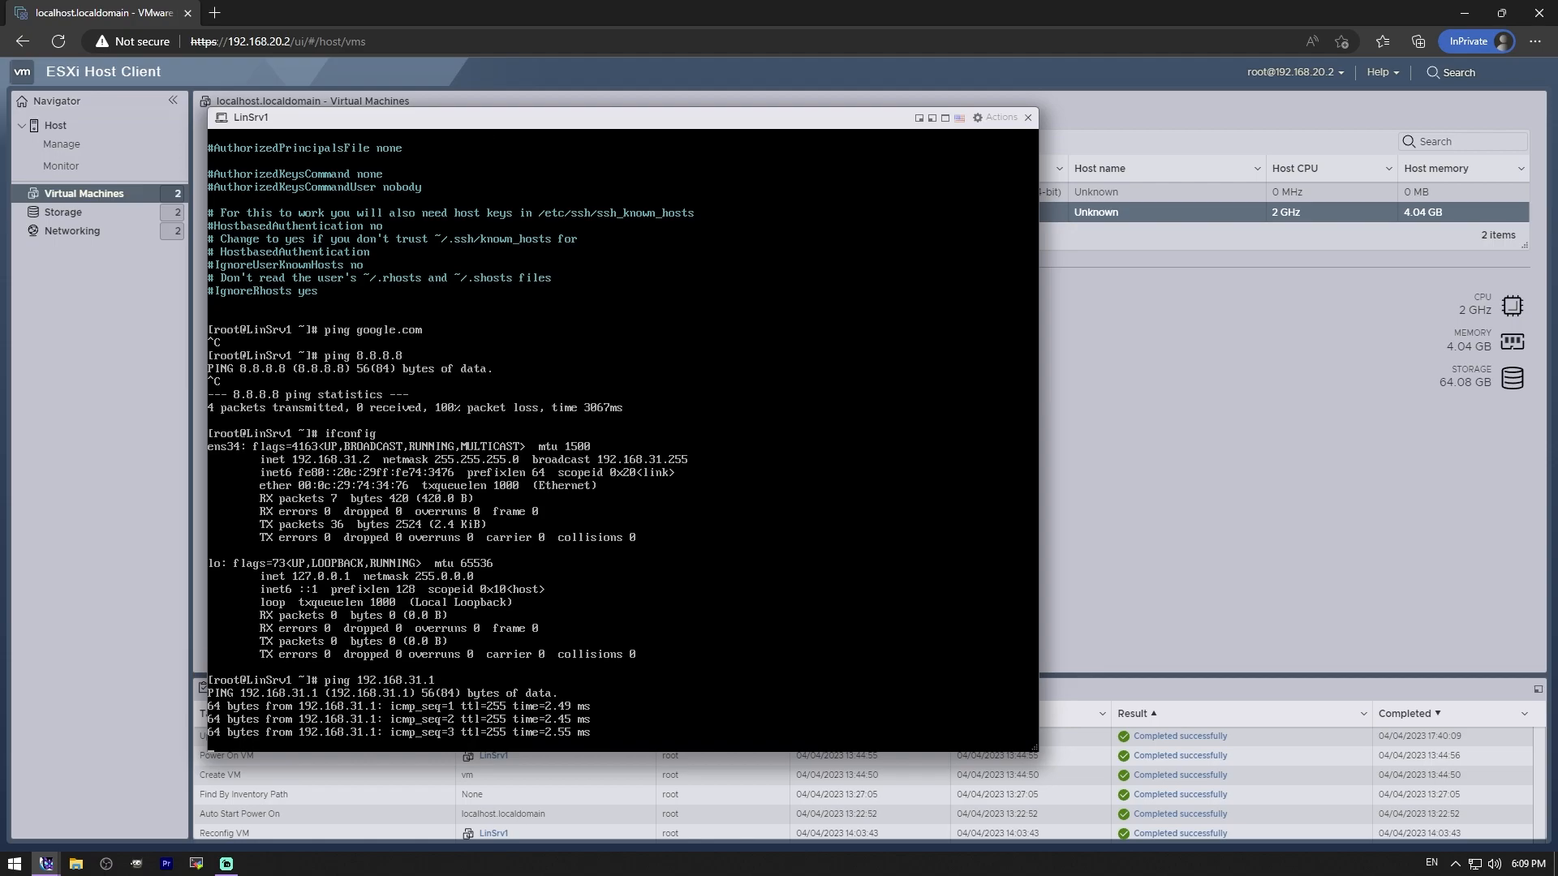
pyautogui.hotkey('ctrl', 'c')
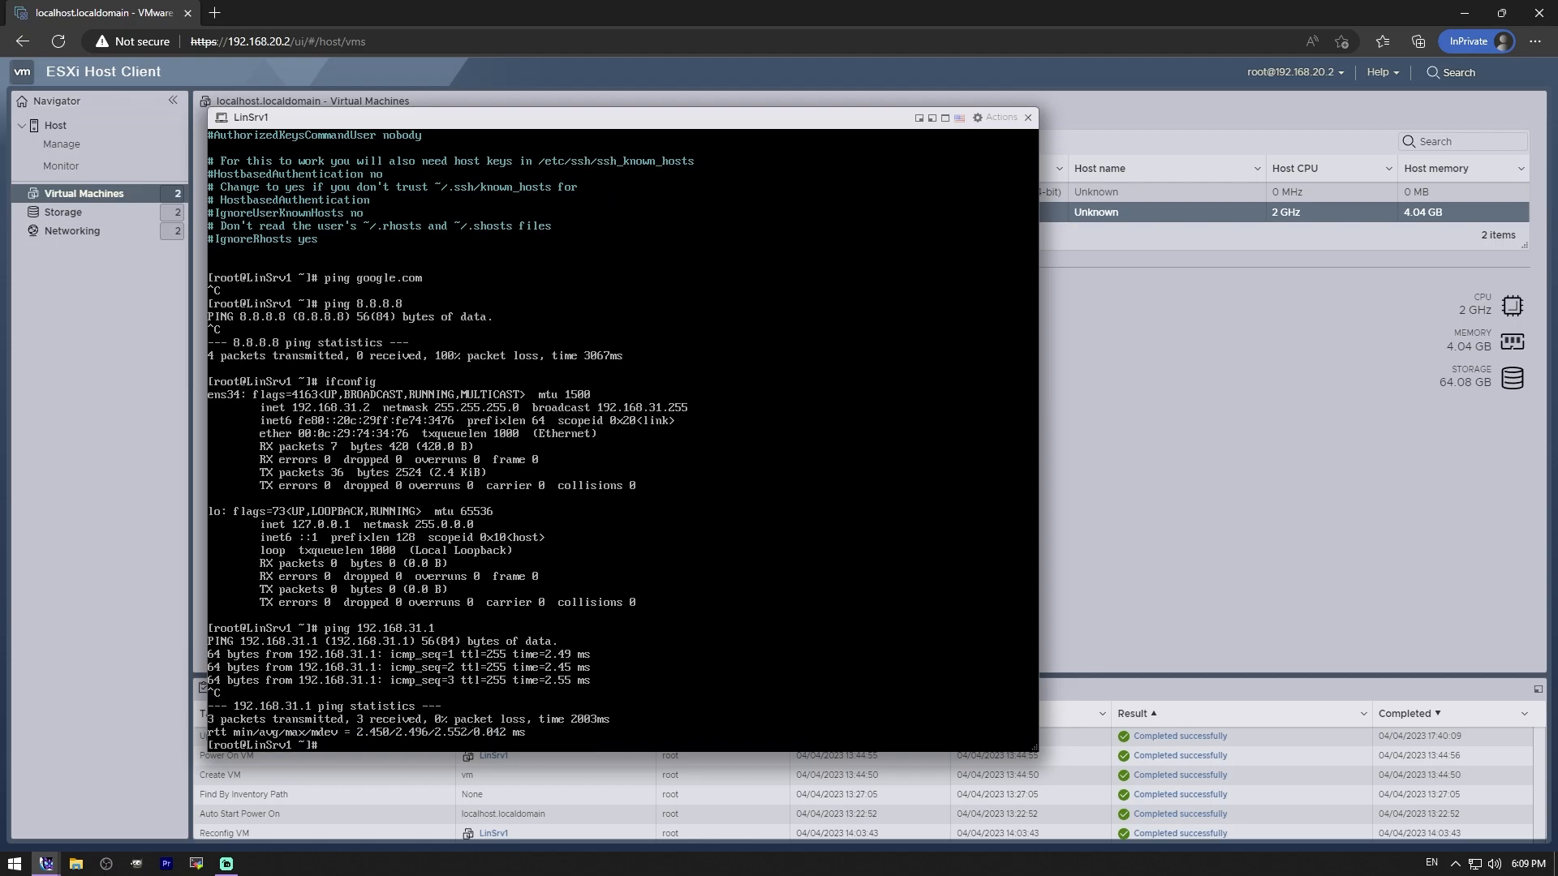
pyautogui.click(197, 864)
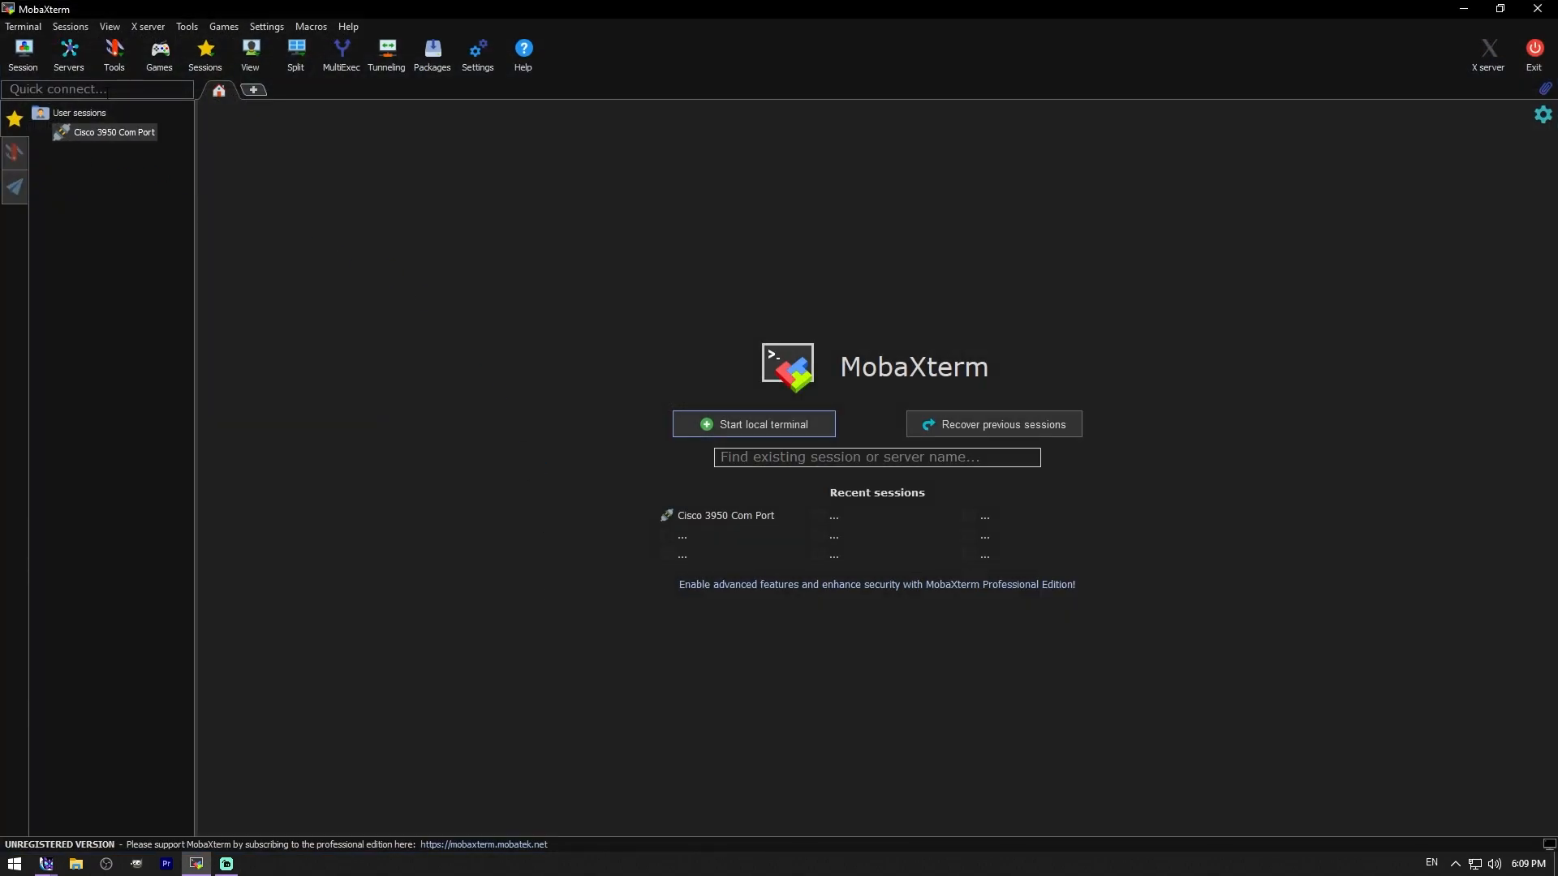
# - Create a Quick connect SSH session to 192.168.31.2 on port 22
pyautogui.click(49, 89)
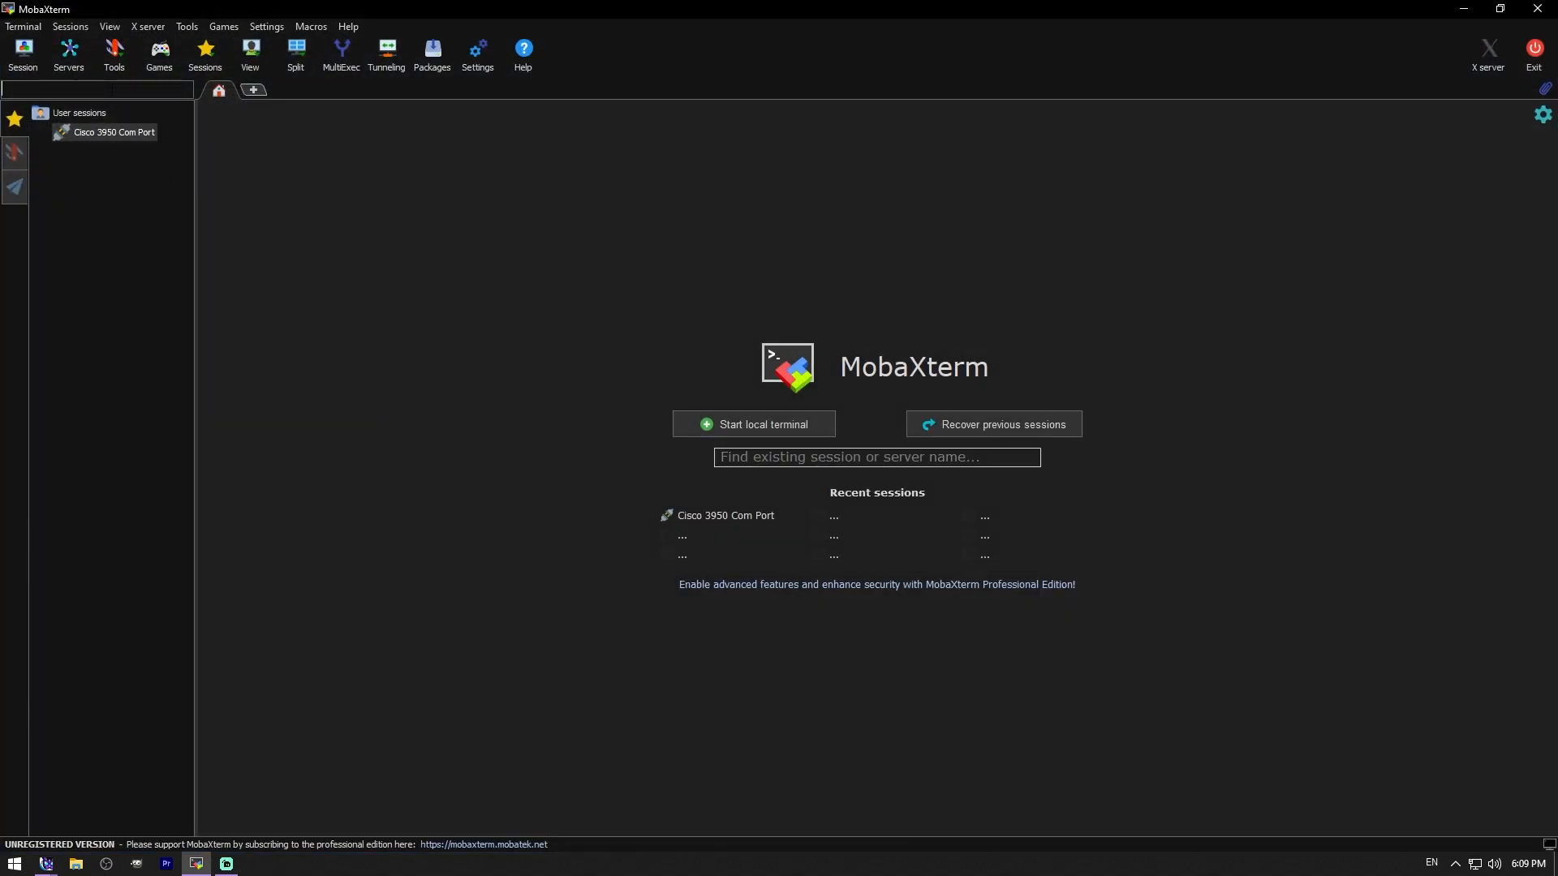
pyautogui.write('192.168.')
pyautogui.write('1.10')
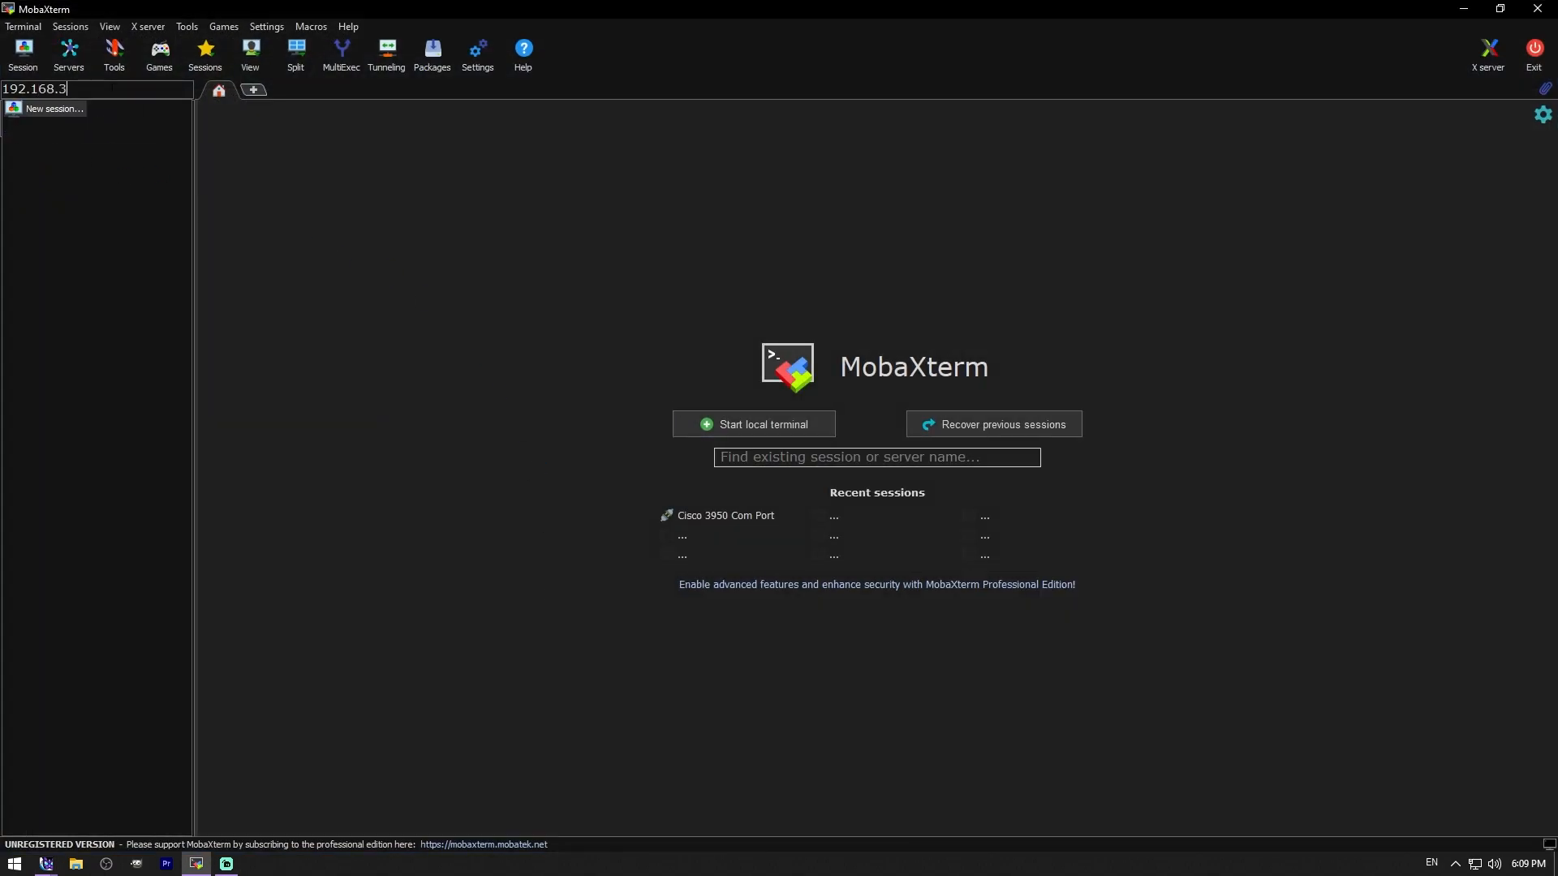
pyautogui.press('Return')
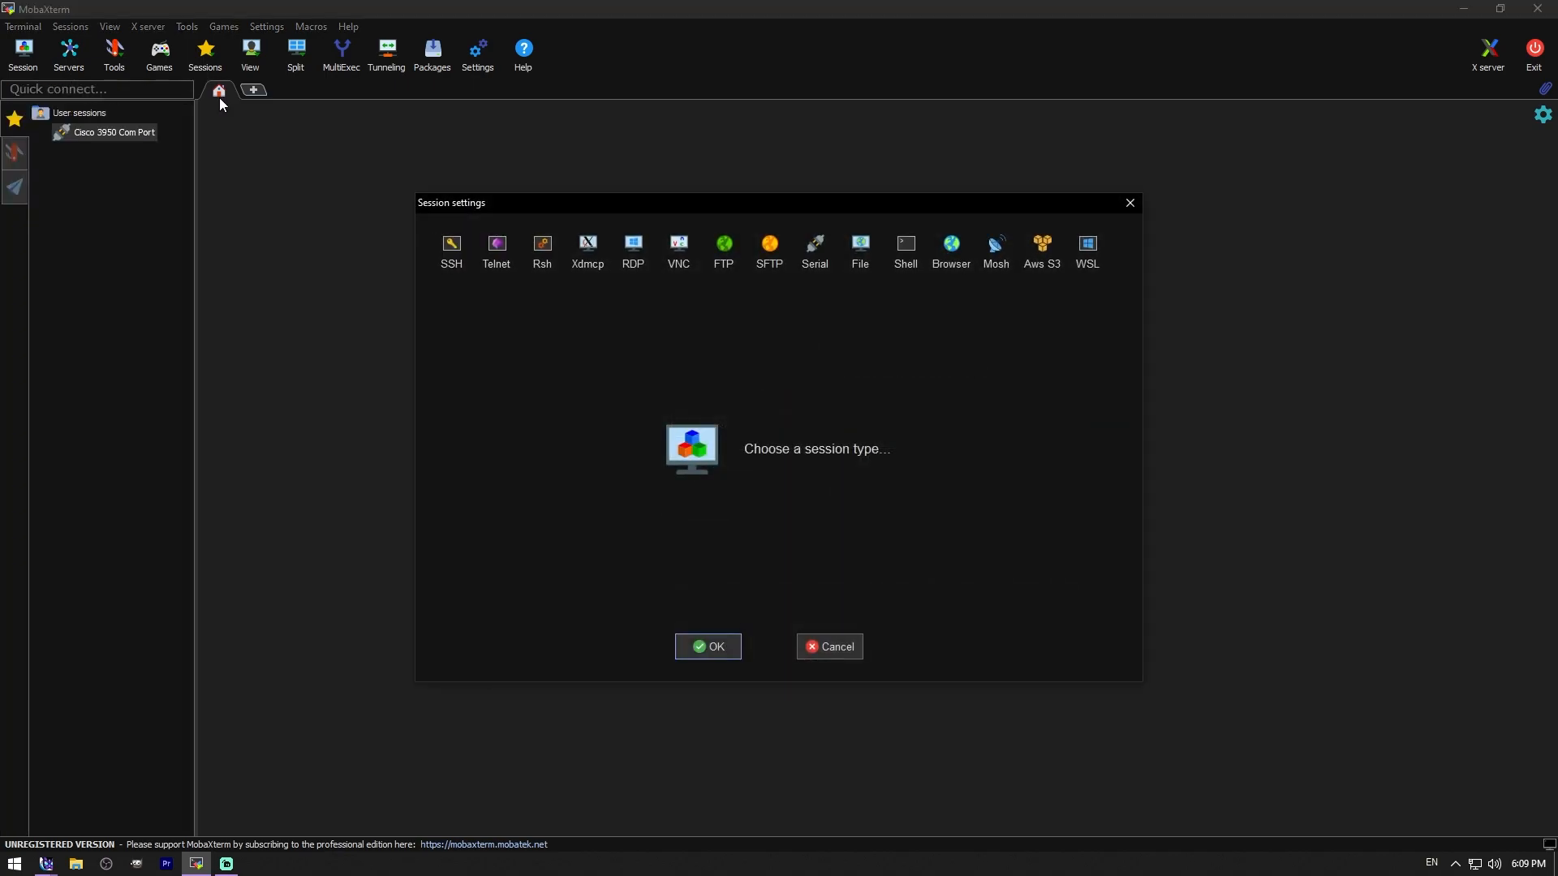
pyautogui.click(452, 253)
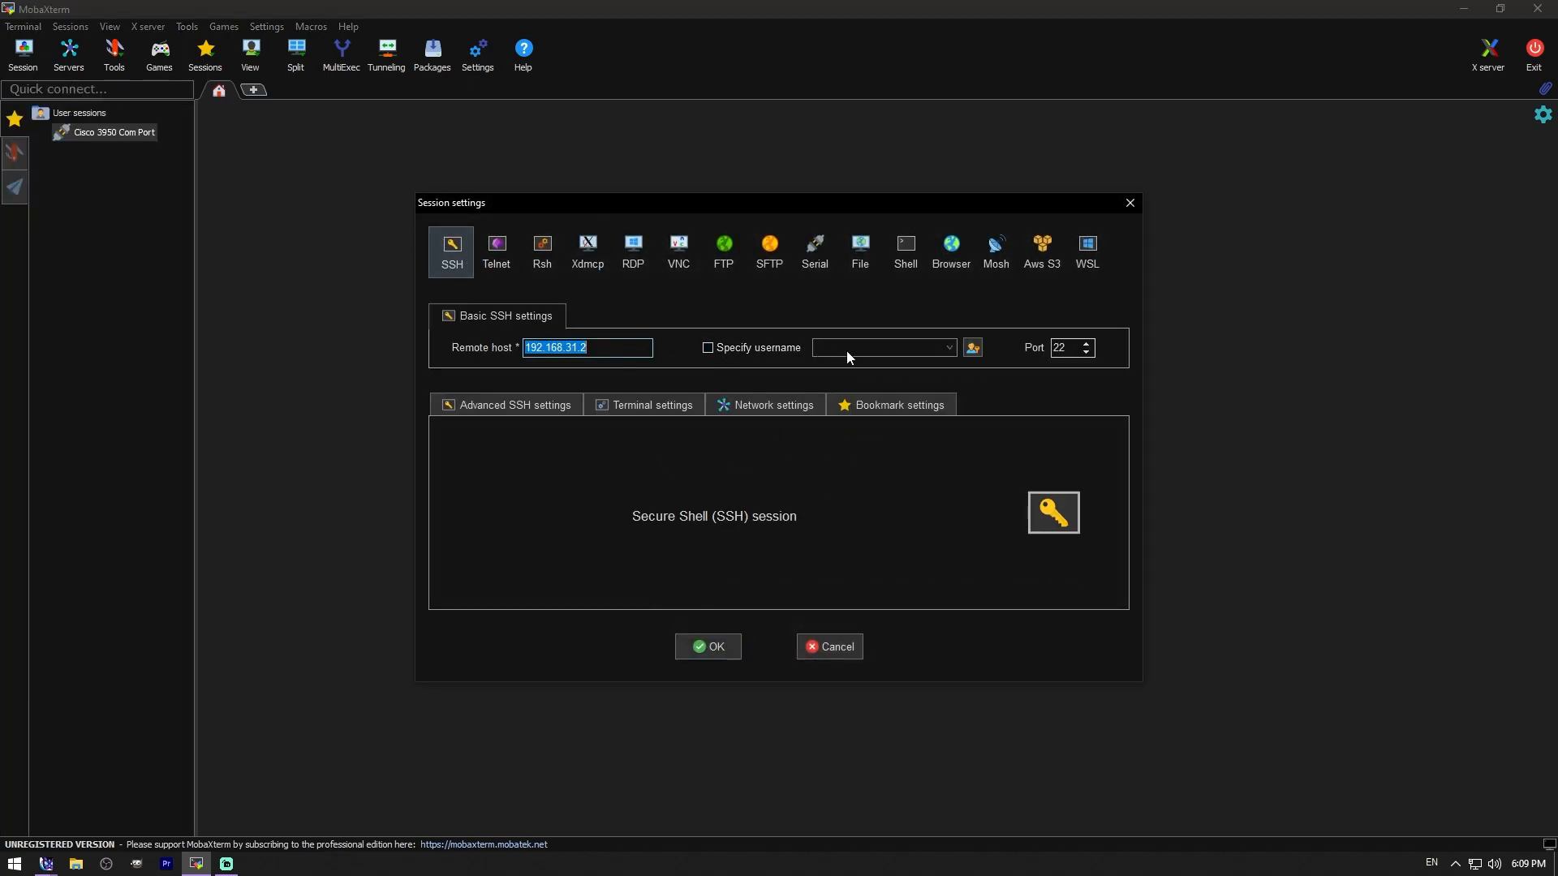
pyautogui.click(705, 654)
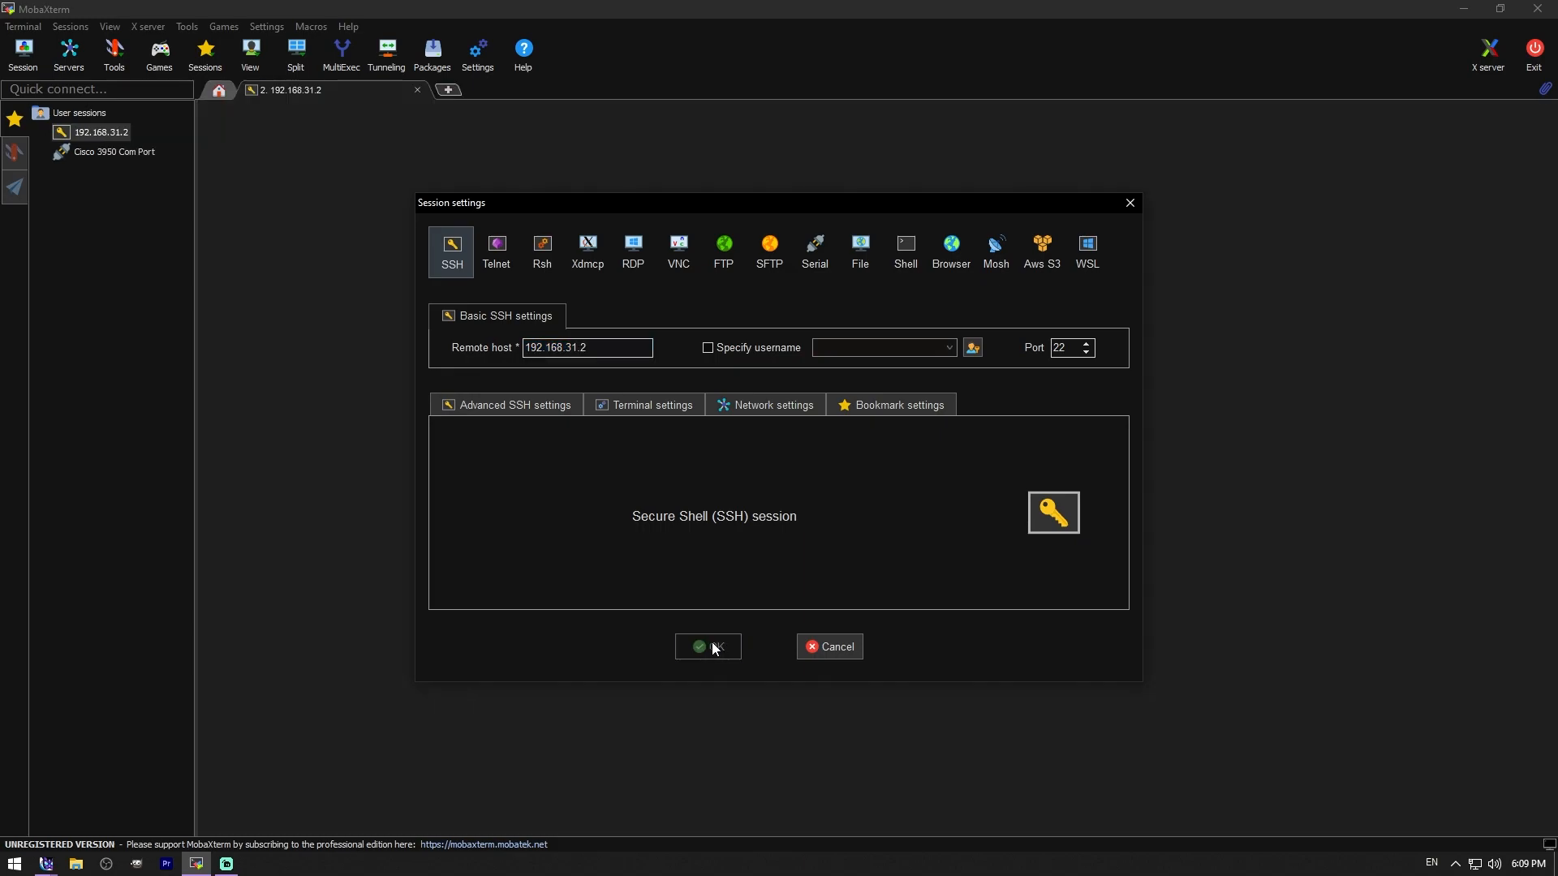
# - Log in to the SSH session as root and enter the root password
pyautogui.write('root')
pyautogui.press('Return')
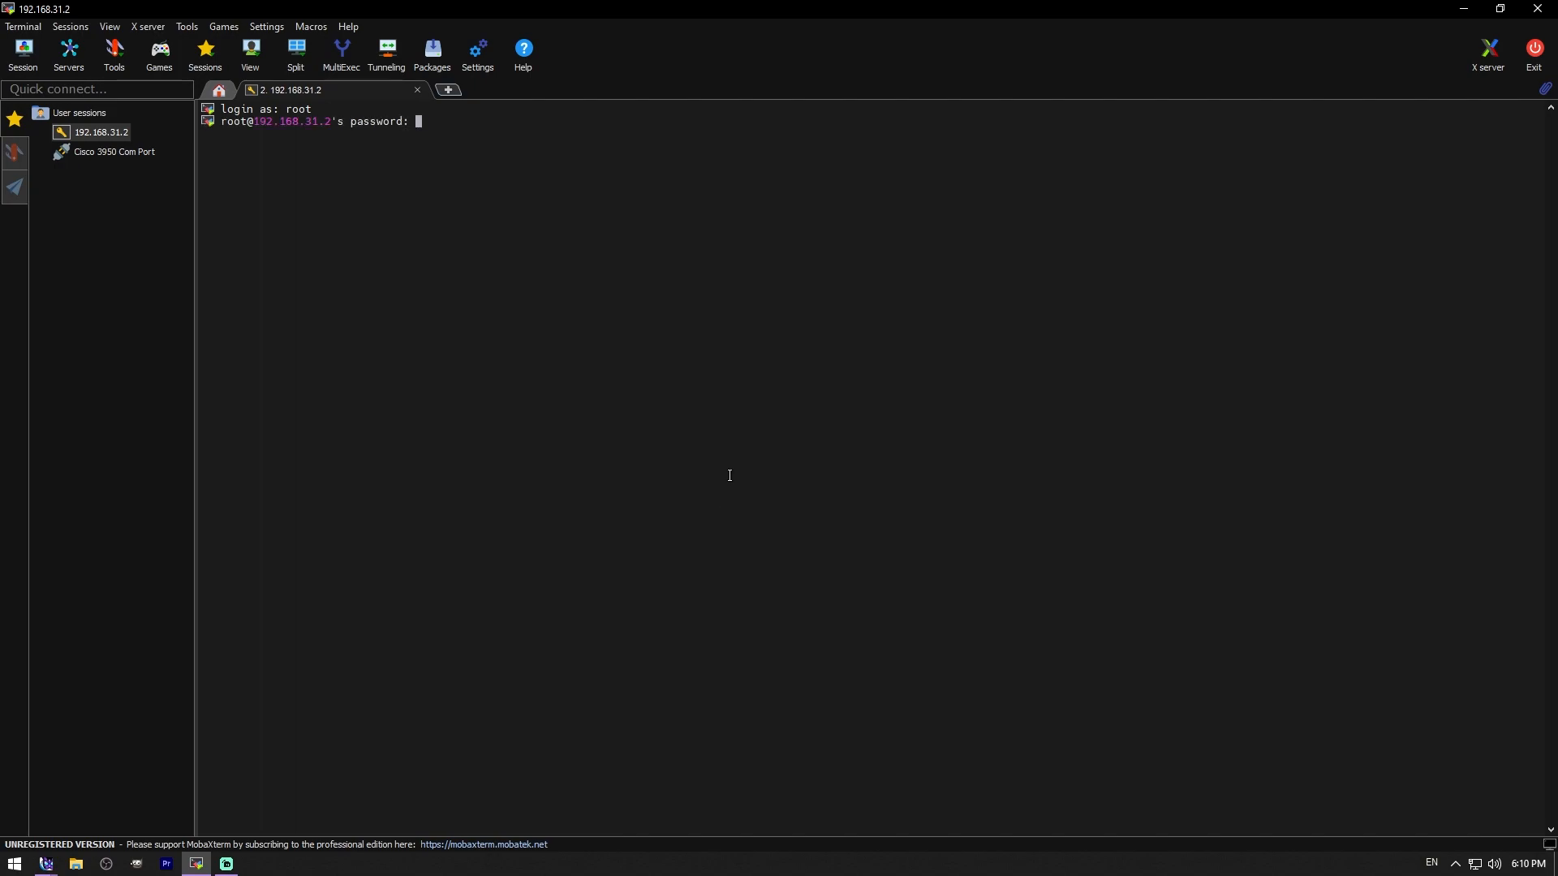
pyautogui.press('Return')
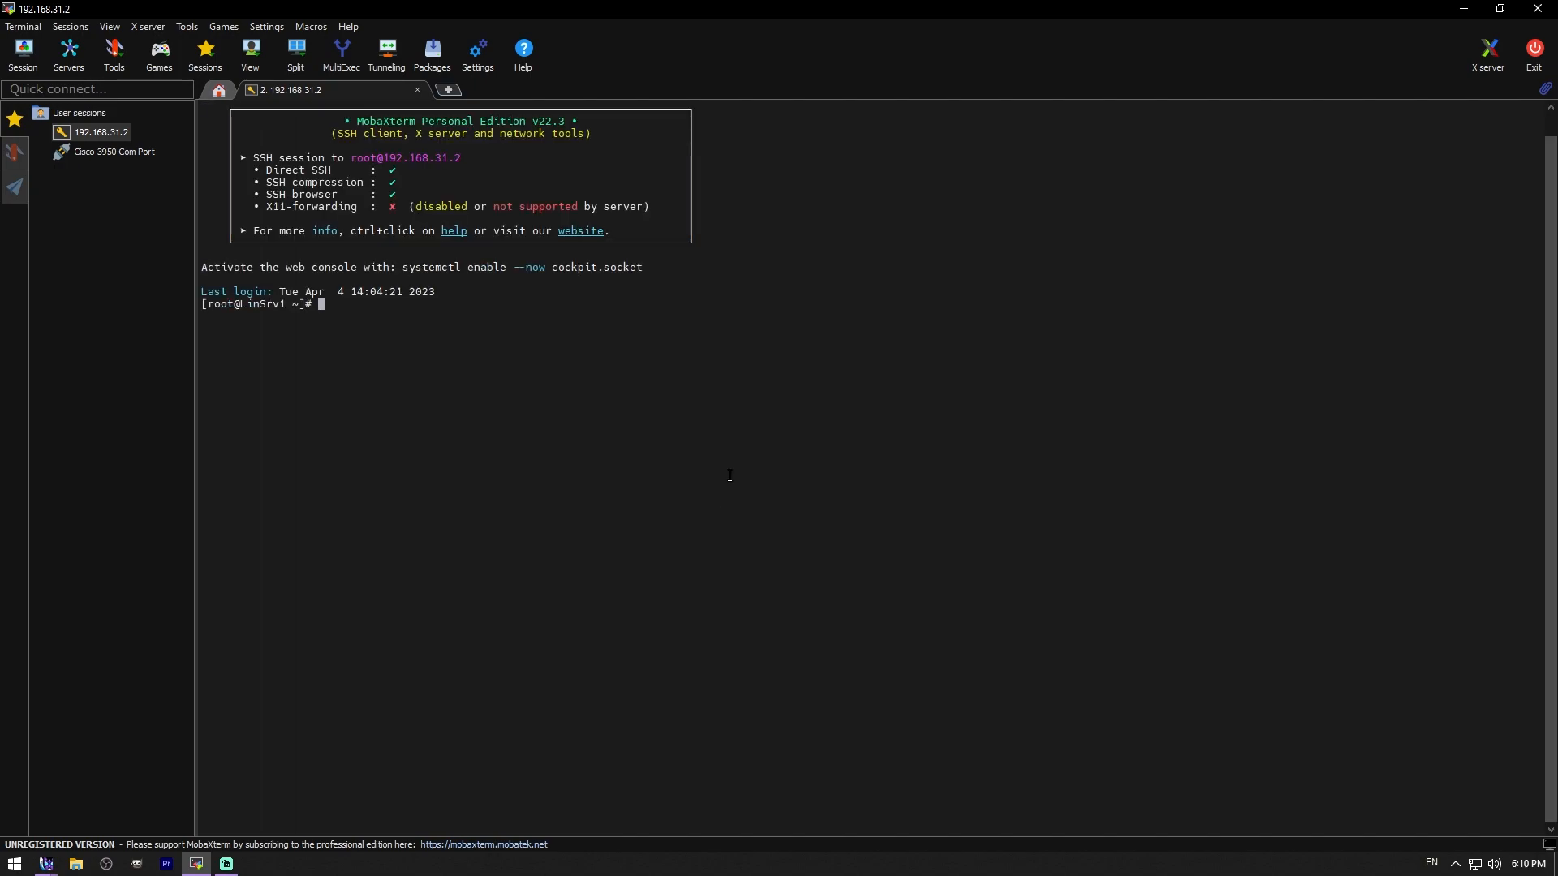
# - Run df -h to list the mounted filesystems with their sizes and usage
pyautogui.write('df -h')
pyautogui.press('Return')
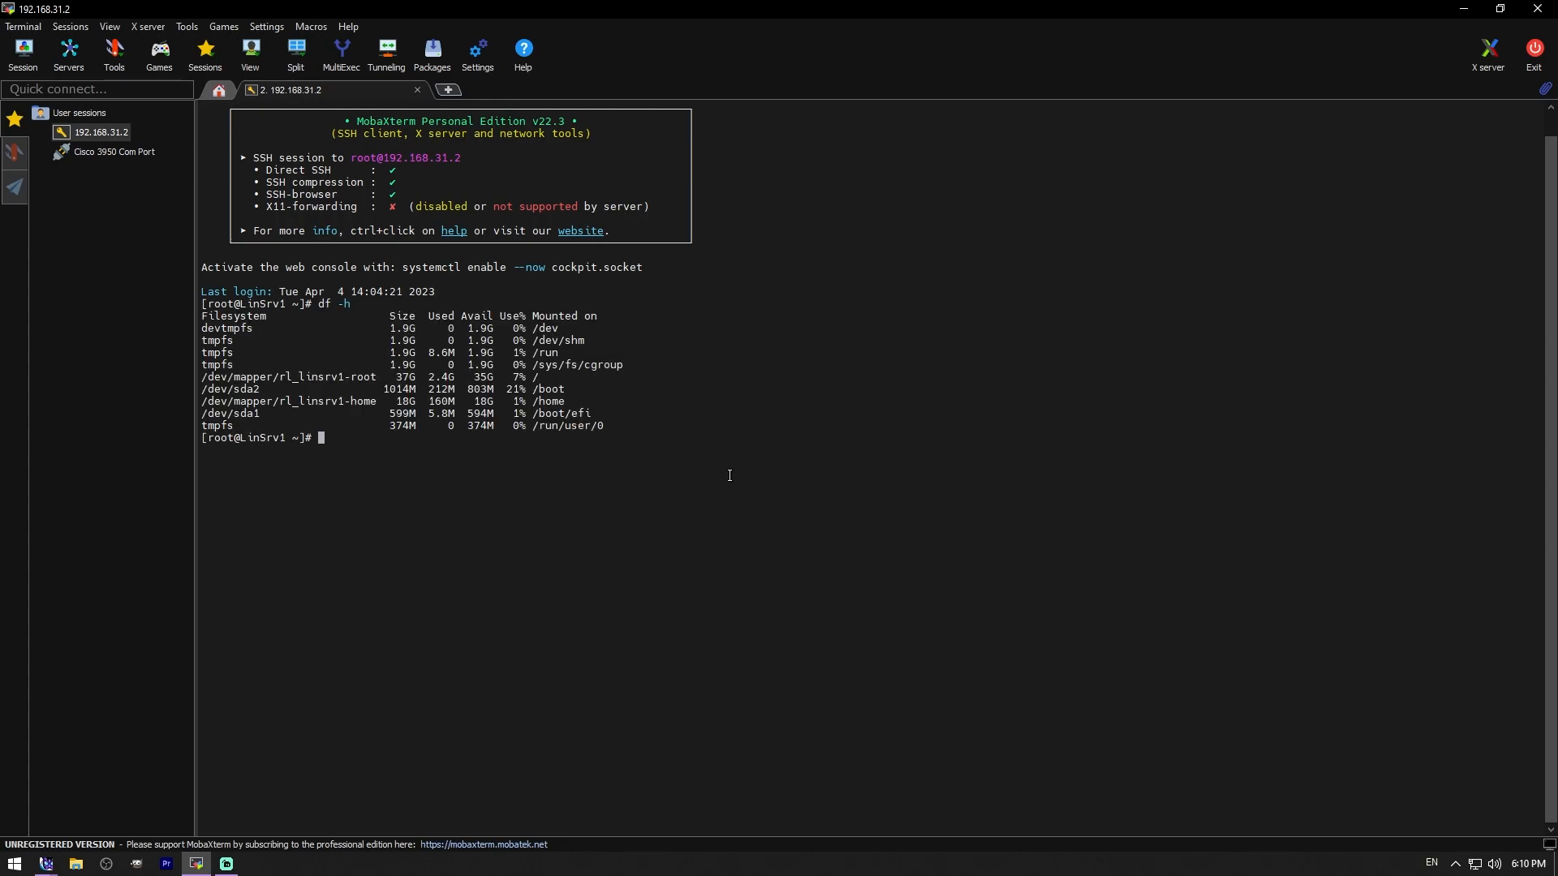
pyautogui.write('df -h')
pyautogui.press('Return')
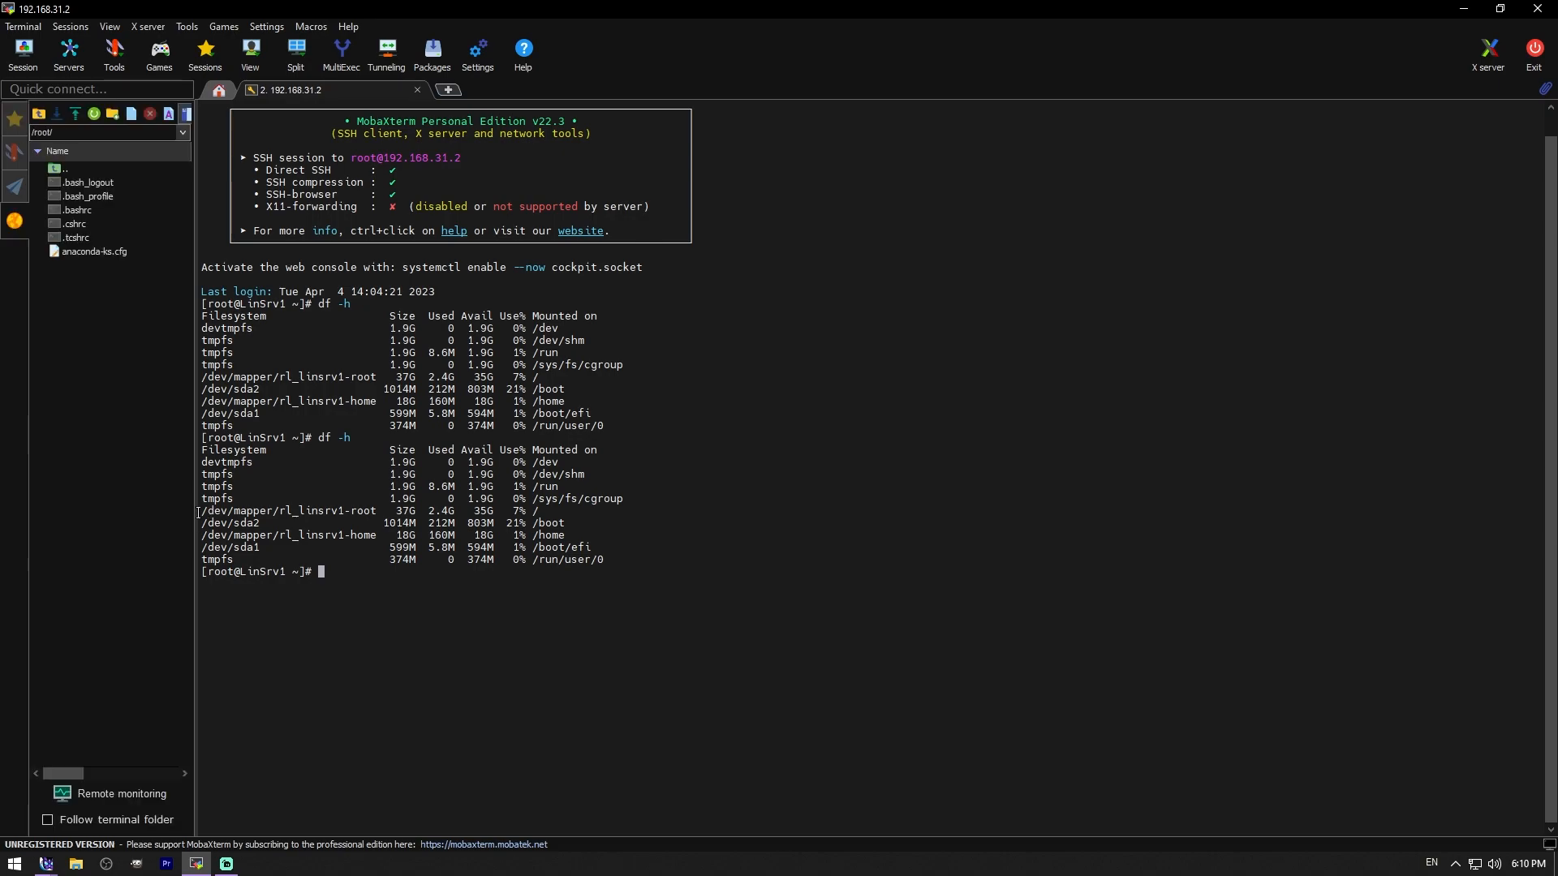
# - Highlight the / (37G), /home (18G) and /dev/sda2 /boot (1014M) lines in turn
pyautogui.moveTo(203, 513); pyautogui.dragTo(623, 521)
pyautogui.click(624, 521)
pyautogui.moveTo(202, 537); pyautogui.dragTo(563, 531)
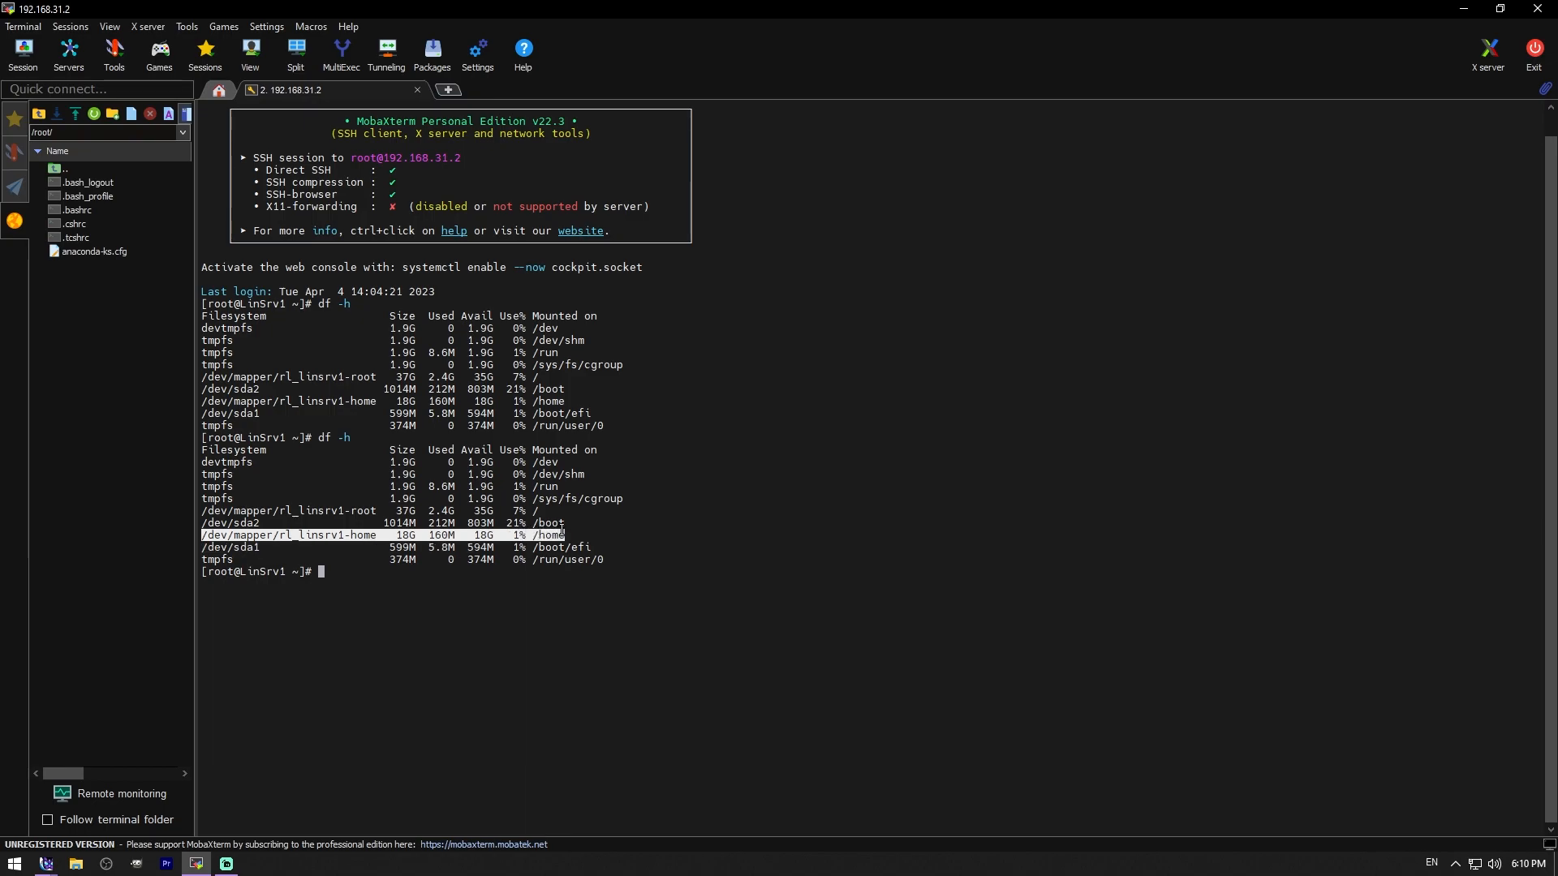
pyautogui.click(209, 529)
pyautogui.moveTo(209, 529); pyautogui.dragTo(566, 520)
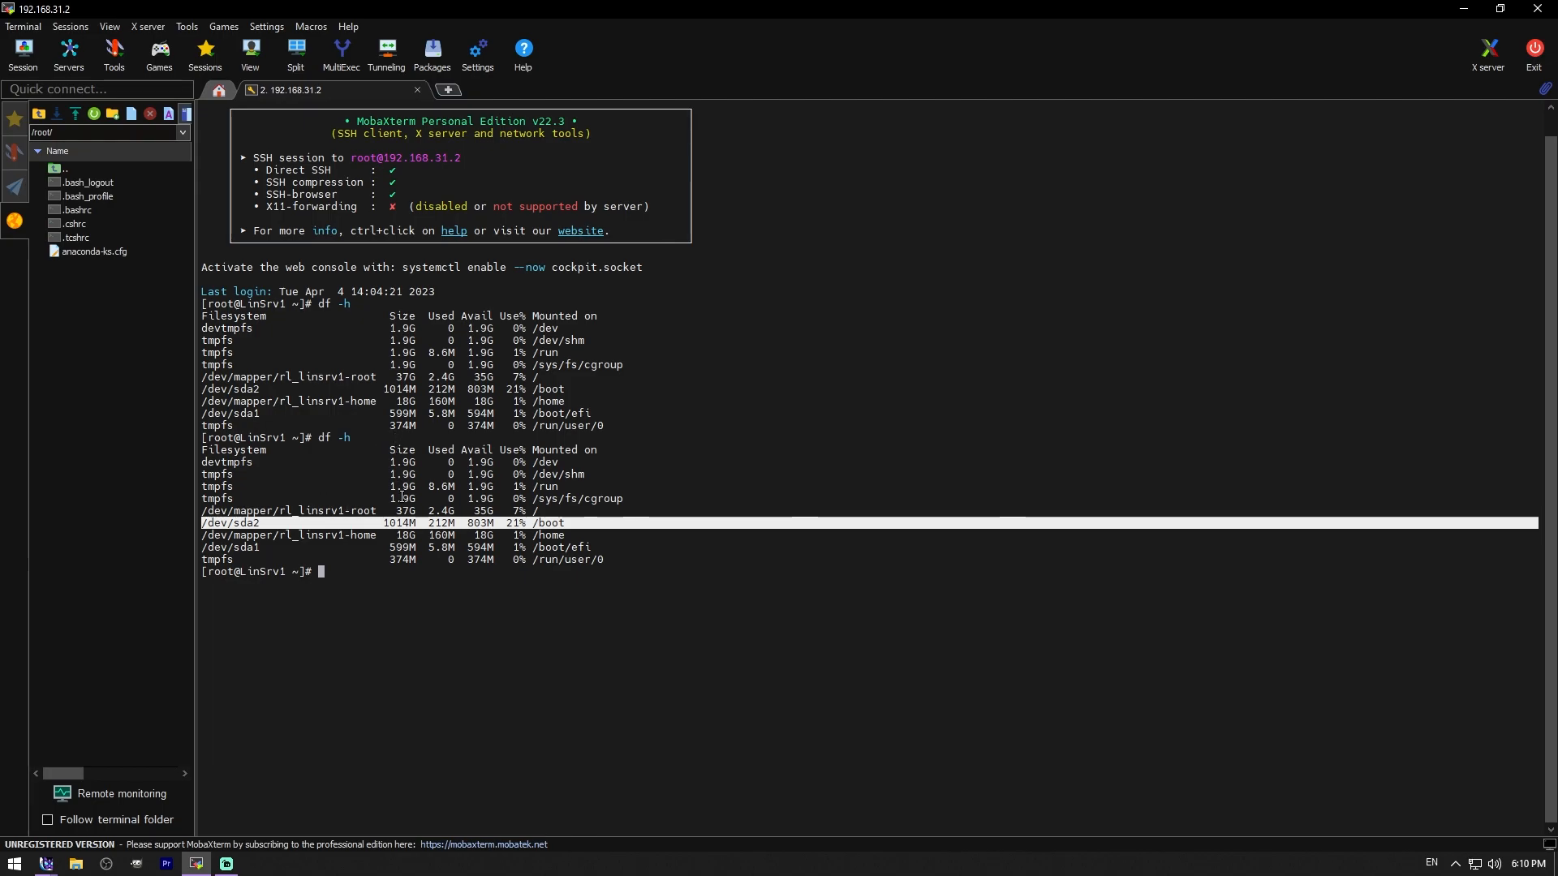
pyautogui.click(531, 665)
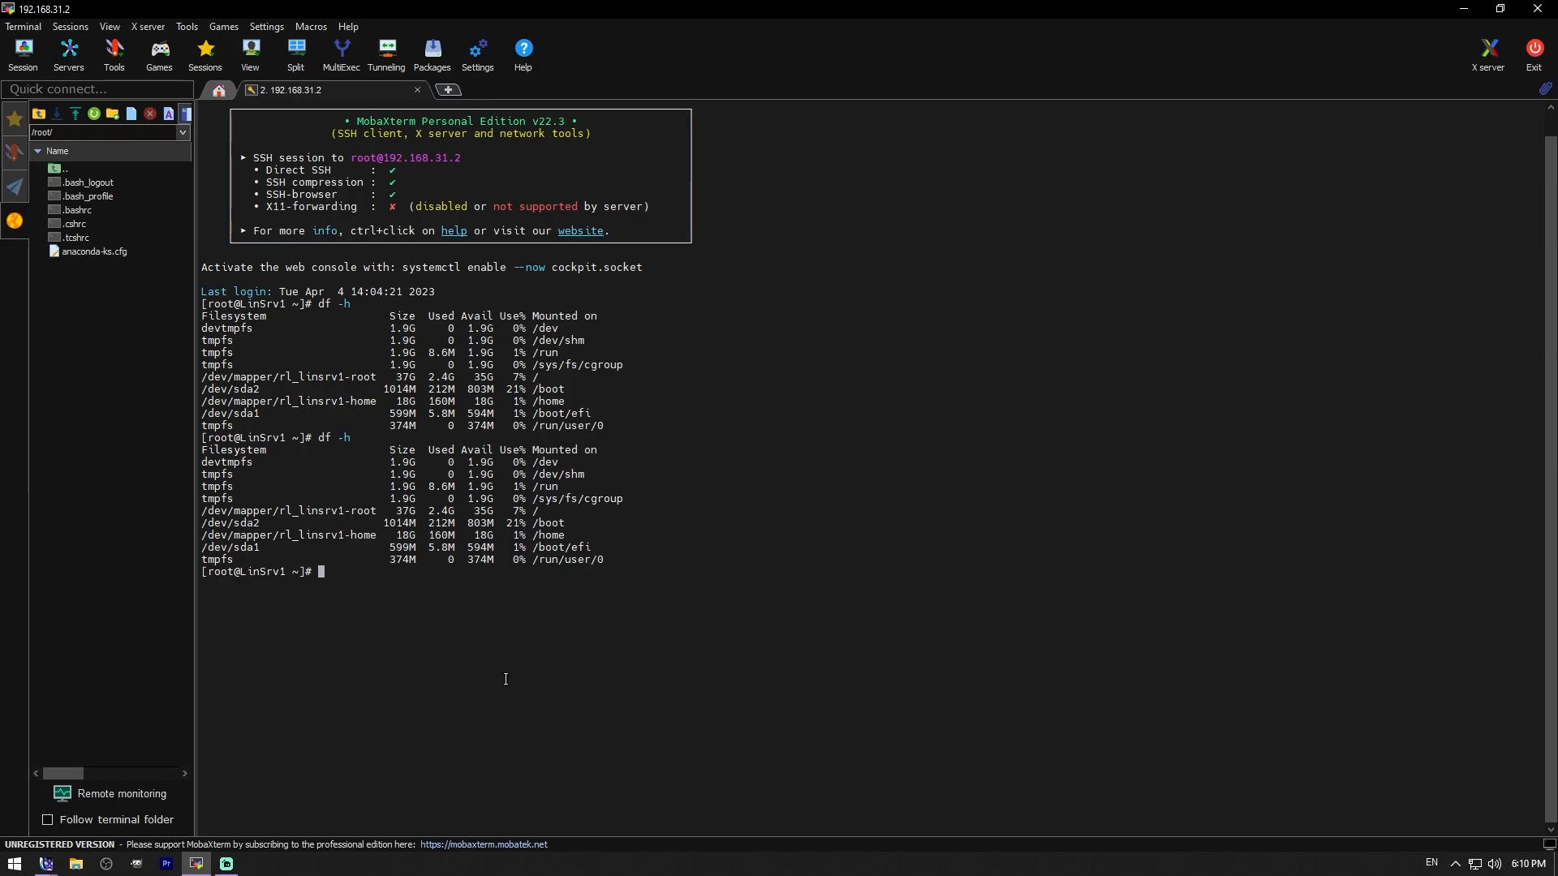
# - Run fdisk -l and highlight the /dev/sda3 LVM partition
pyautogui.write('fdisk -l')
pyautogui.press('Return')
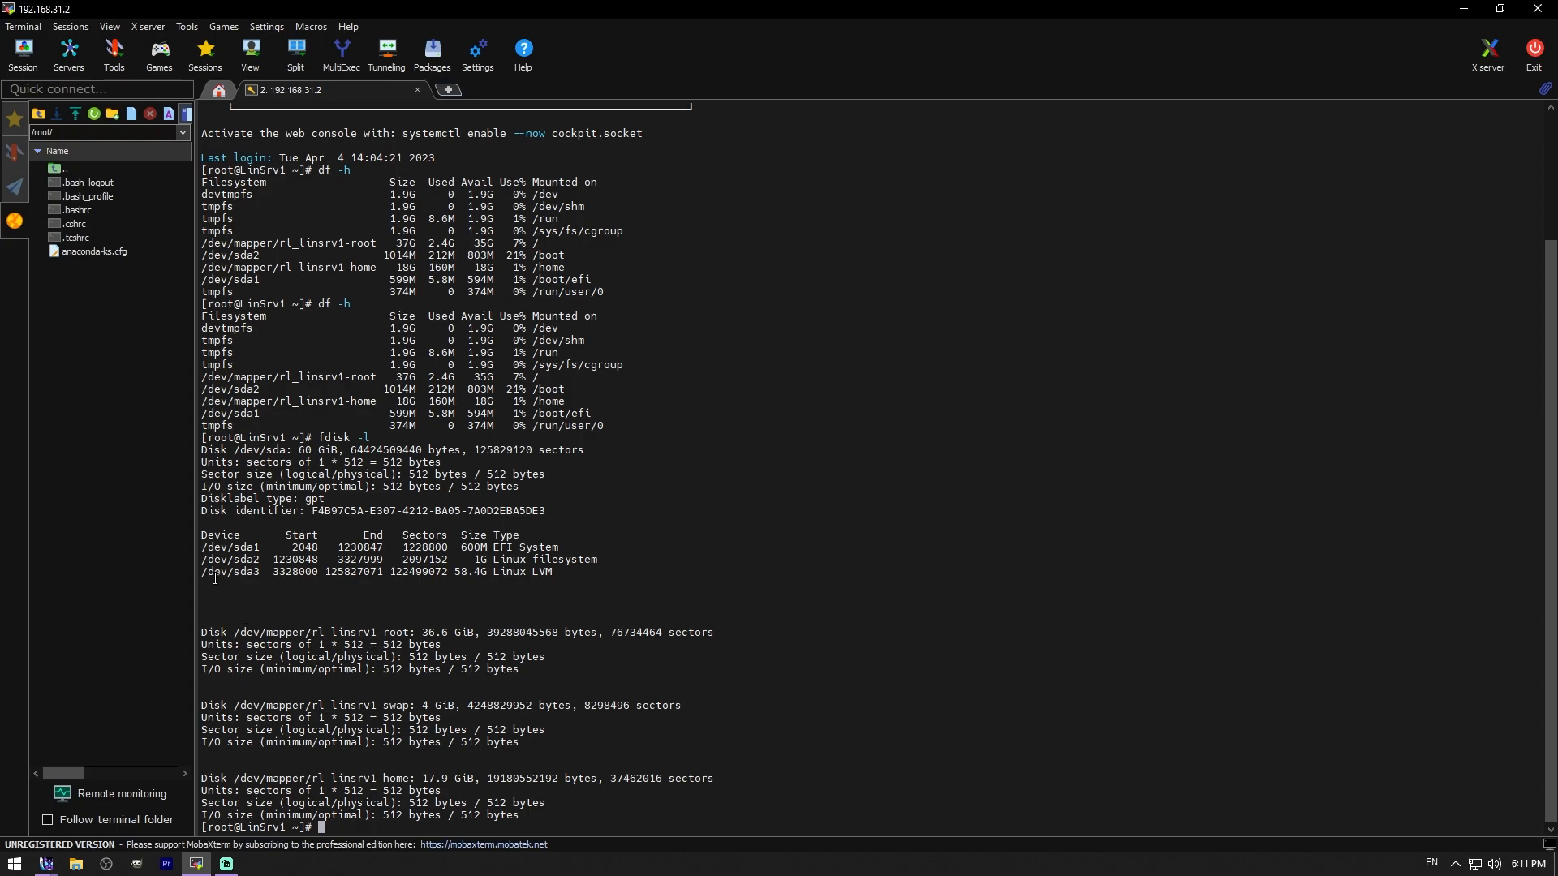
pyautogui.moveTo(202, 570); pyautogui.dragTo(266, 571)
pyautogui.click(1037, 615)
# - Run vgdisplay and highlight the rl_linsrv1 VG name and its 58.41 GiB size
pyautogui.write('vgdisplay')
pyautogui.press('Return')
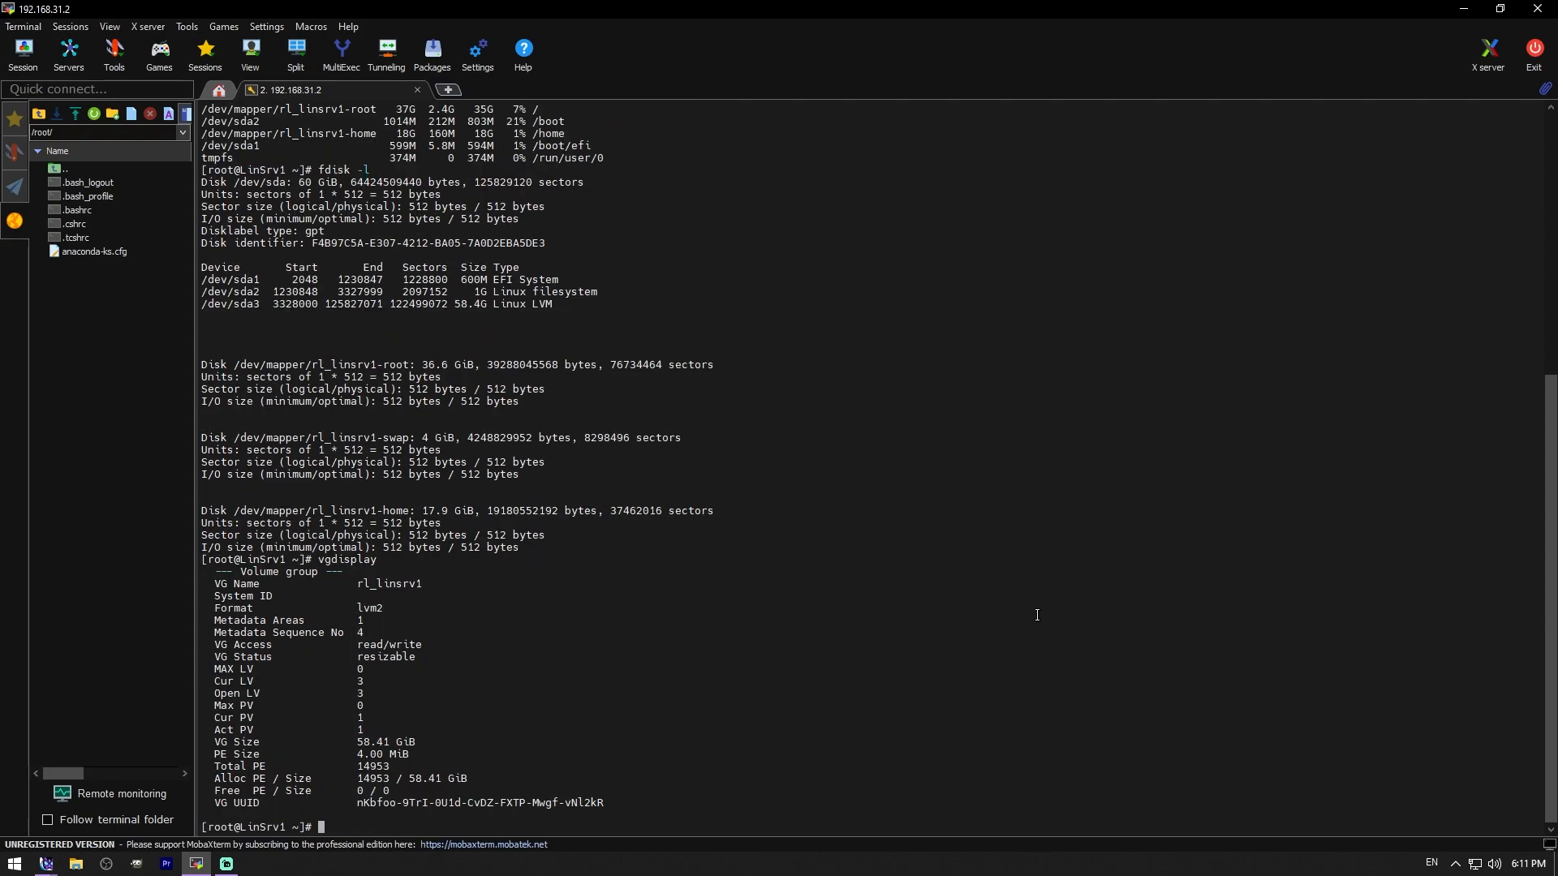
pyautogui.moveTo(310, 364); pyautogui.dragTo(379, 364)
pyautogui.moveTo(214, 584); pyautogui.dragTo(357, 598)
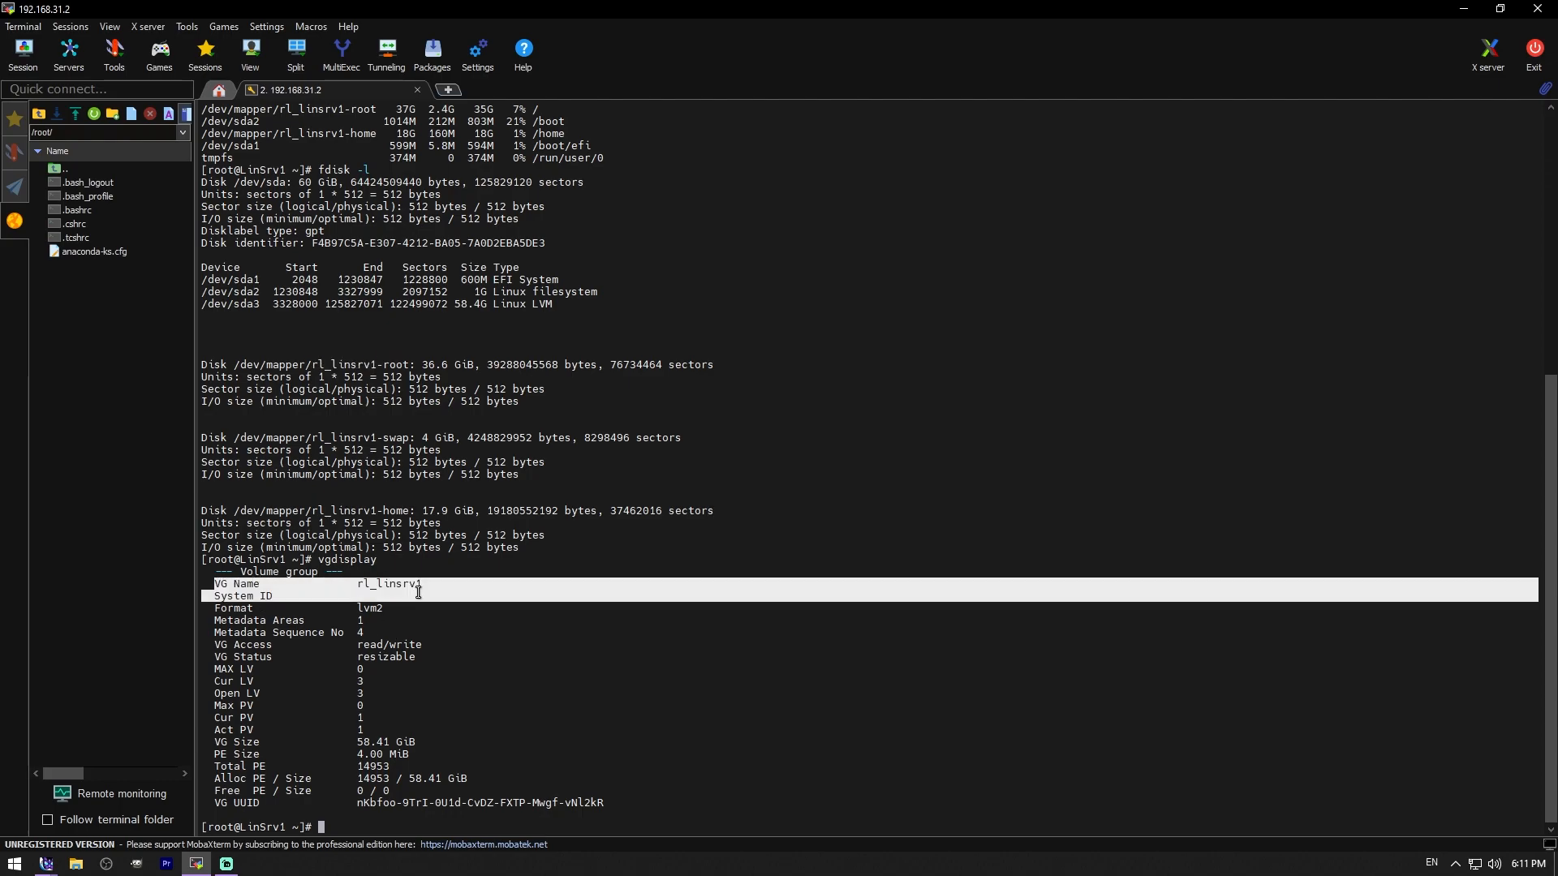
pyautogui.click(349, 611)
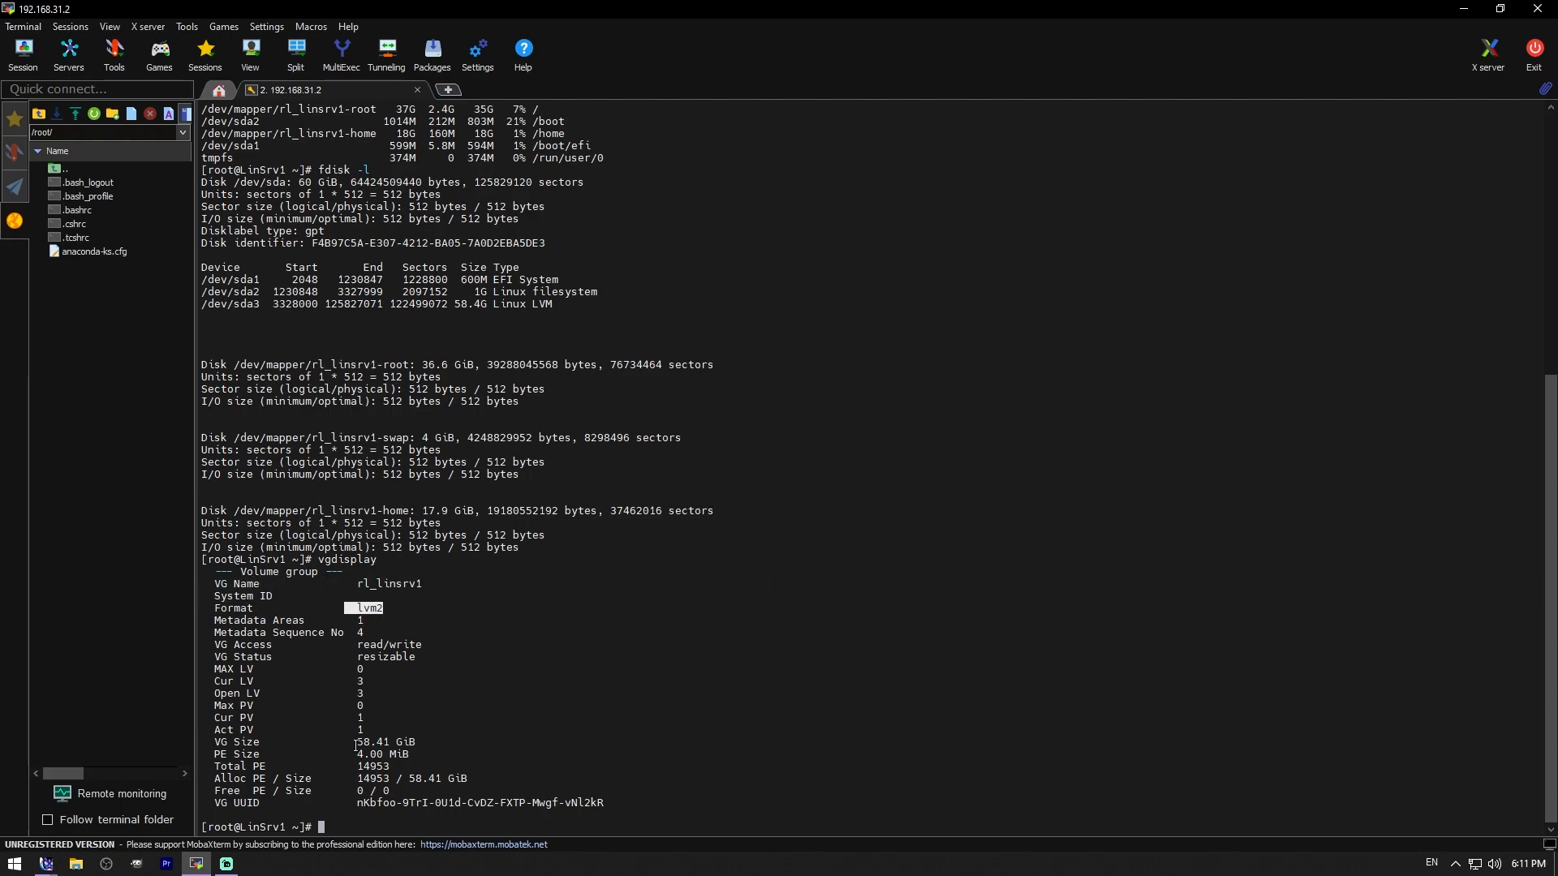
pyautogui.moveTo(357, 742); pyautogui.dragTo(406, 741)
pyautogui.click(406, 742)
pyautogui.moveTo(383, 365); pyautogui.dragTo(411, 365)
pyautogui.click(840, 628)
pyautogui.write('lvdisplay')
pyautogui.press('Return')
pyautogui.scroll(9, 635, 648)
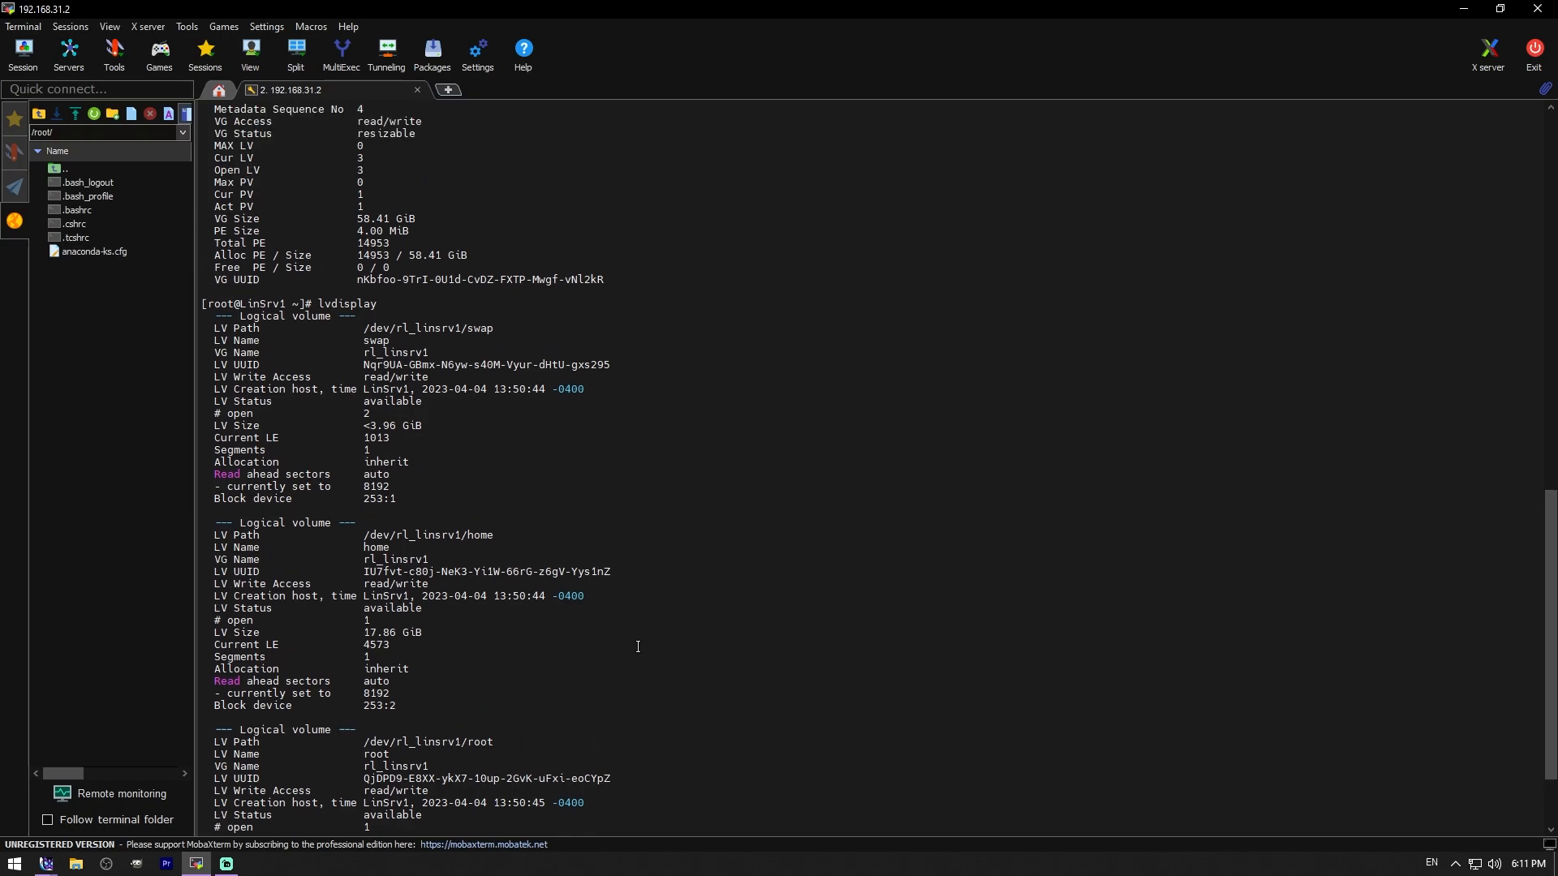
pyautogui.scroll(-1, 396, 292)
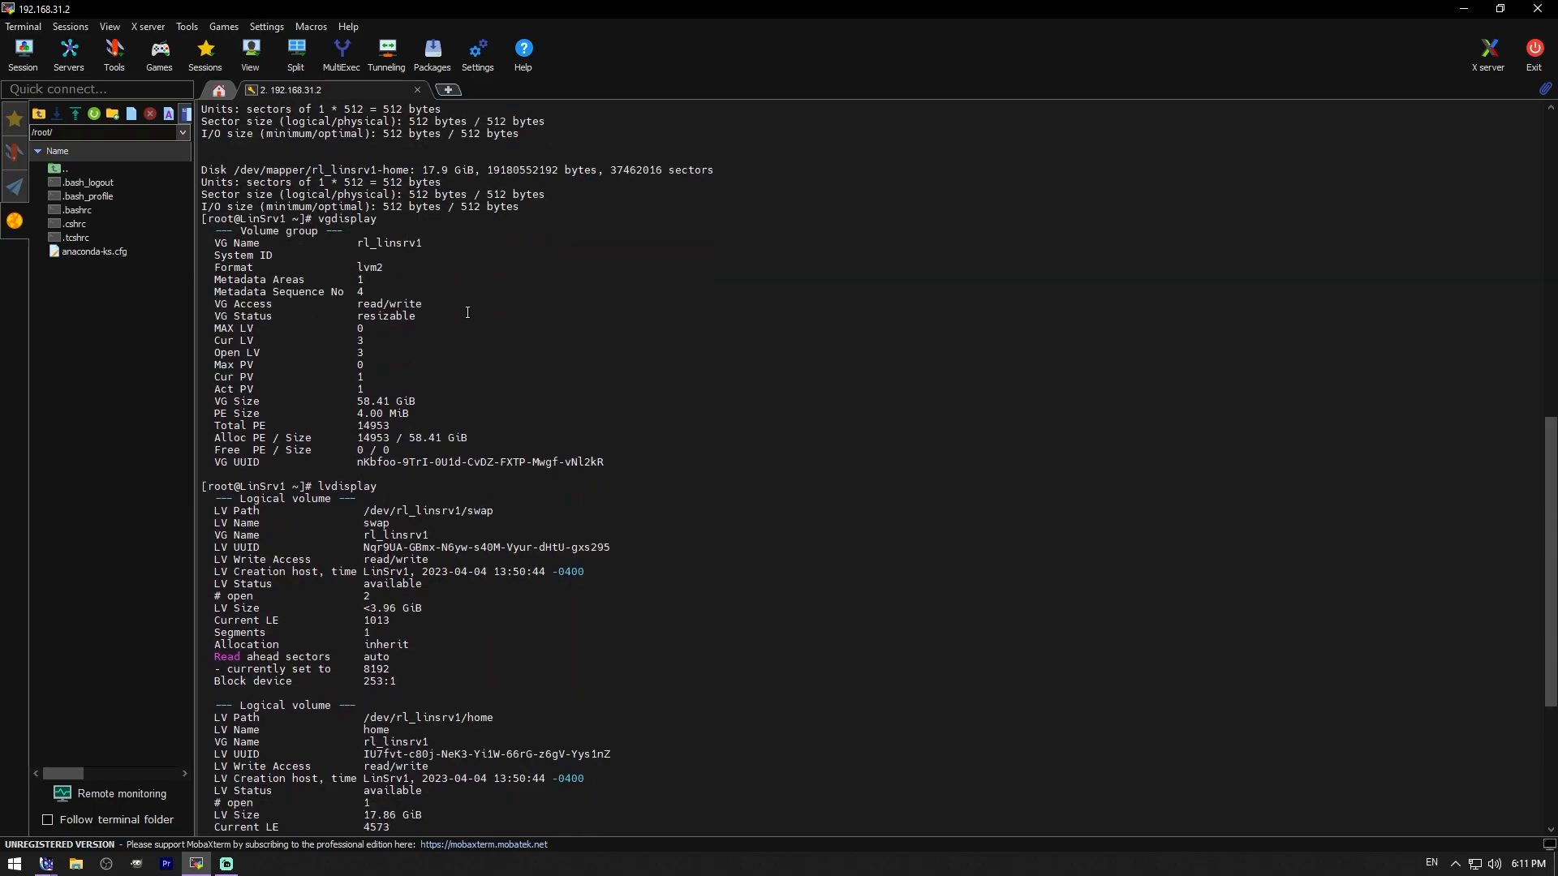
pyautogui.scroll(-6, 466, 335)
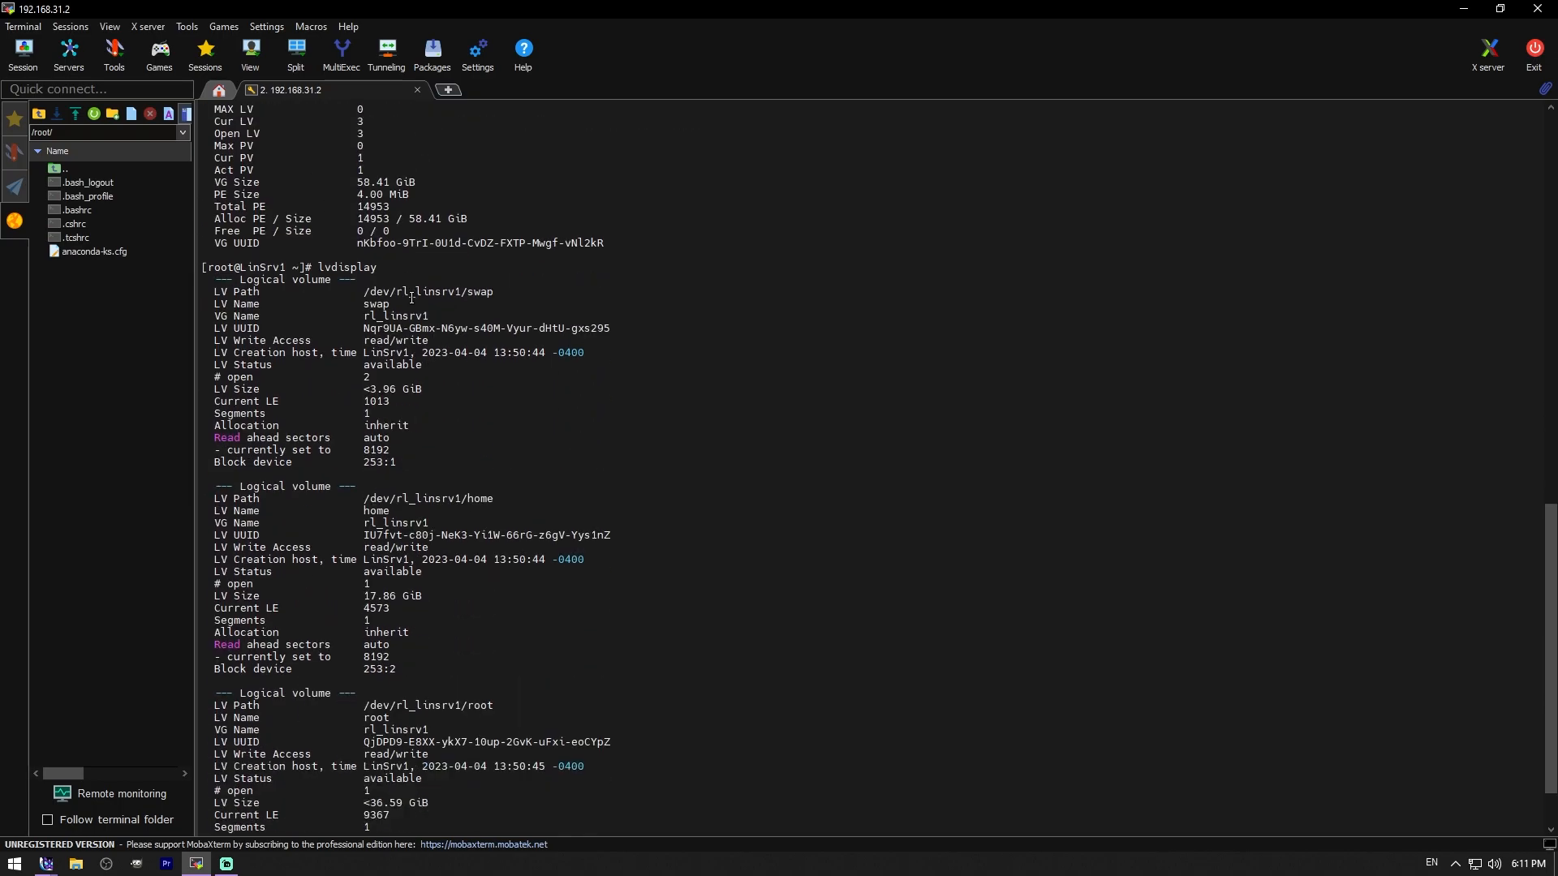
pyautogui.scroll(-1, 419, 300)
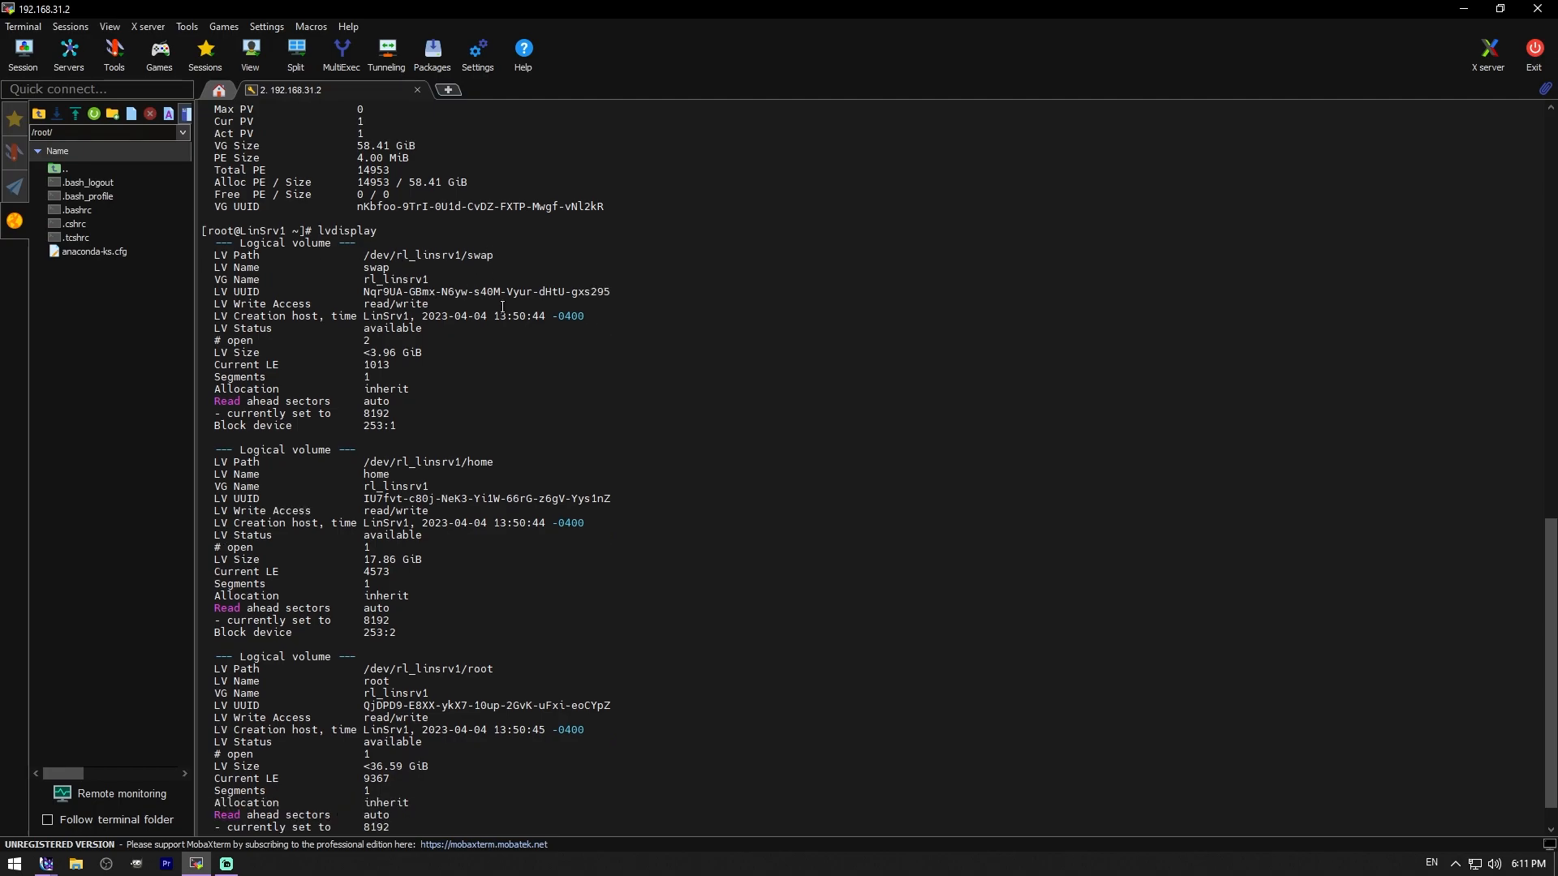
pyautogui.scroll(-1, 491, 401)
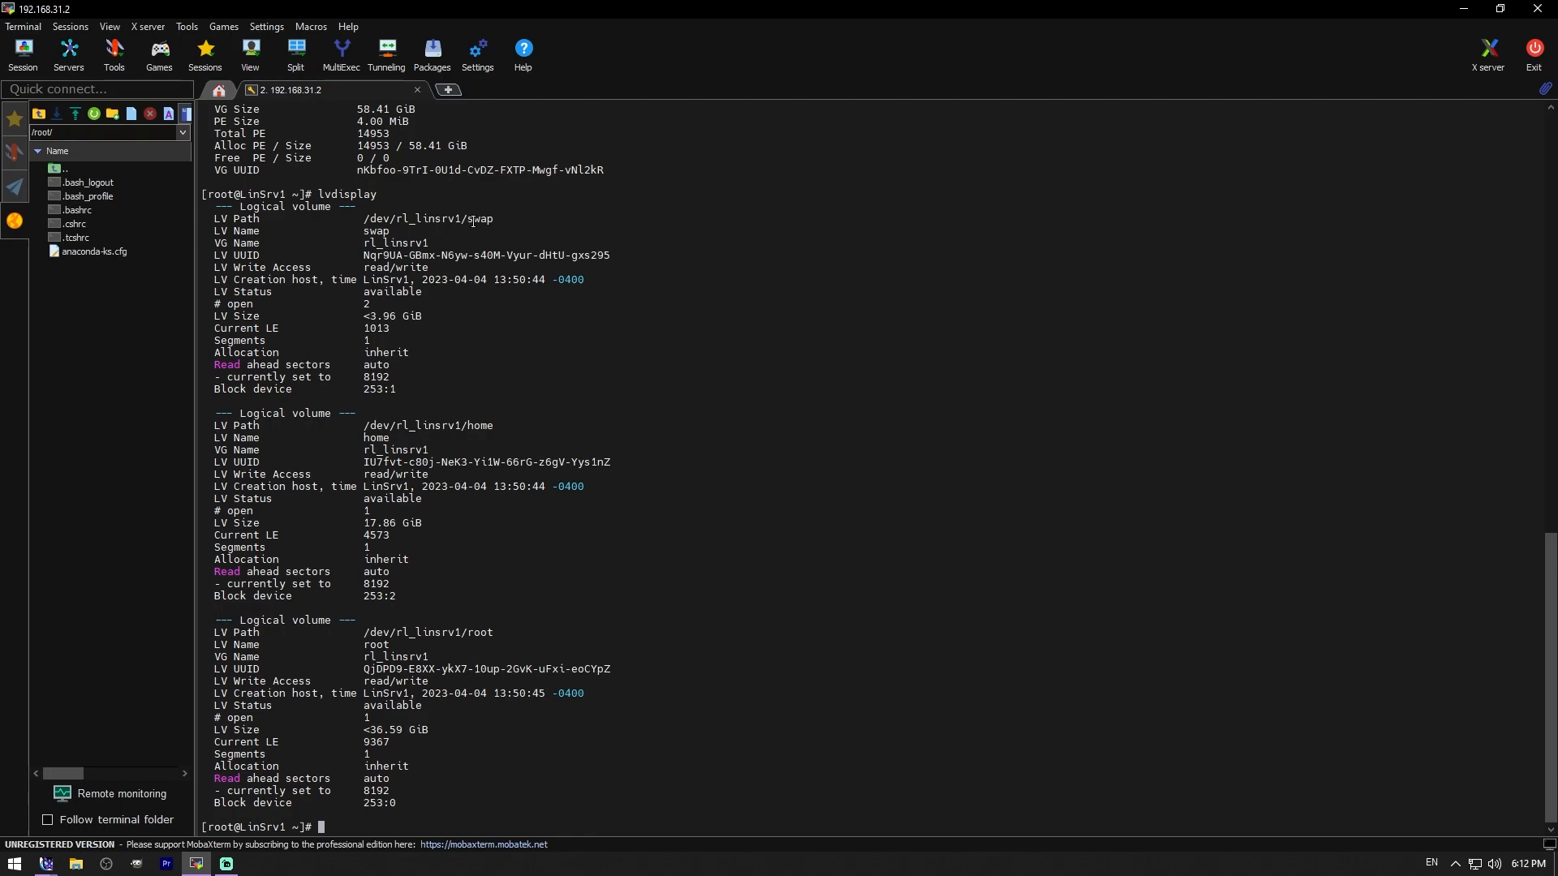
pyautogui.tripleClick(473, 208)
pyautogui.click(385, 302)
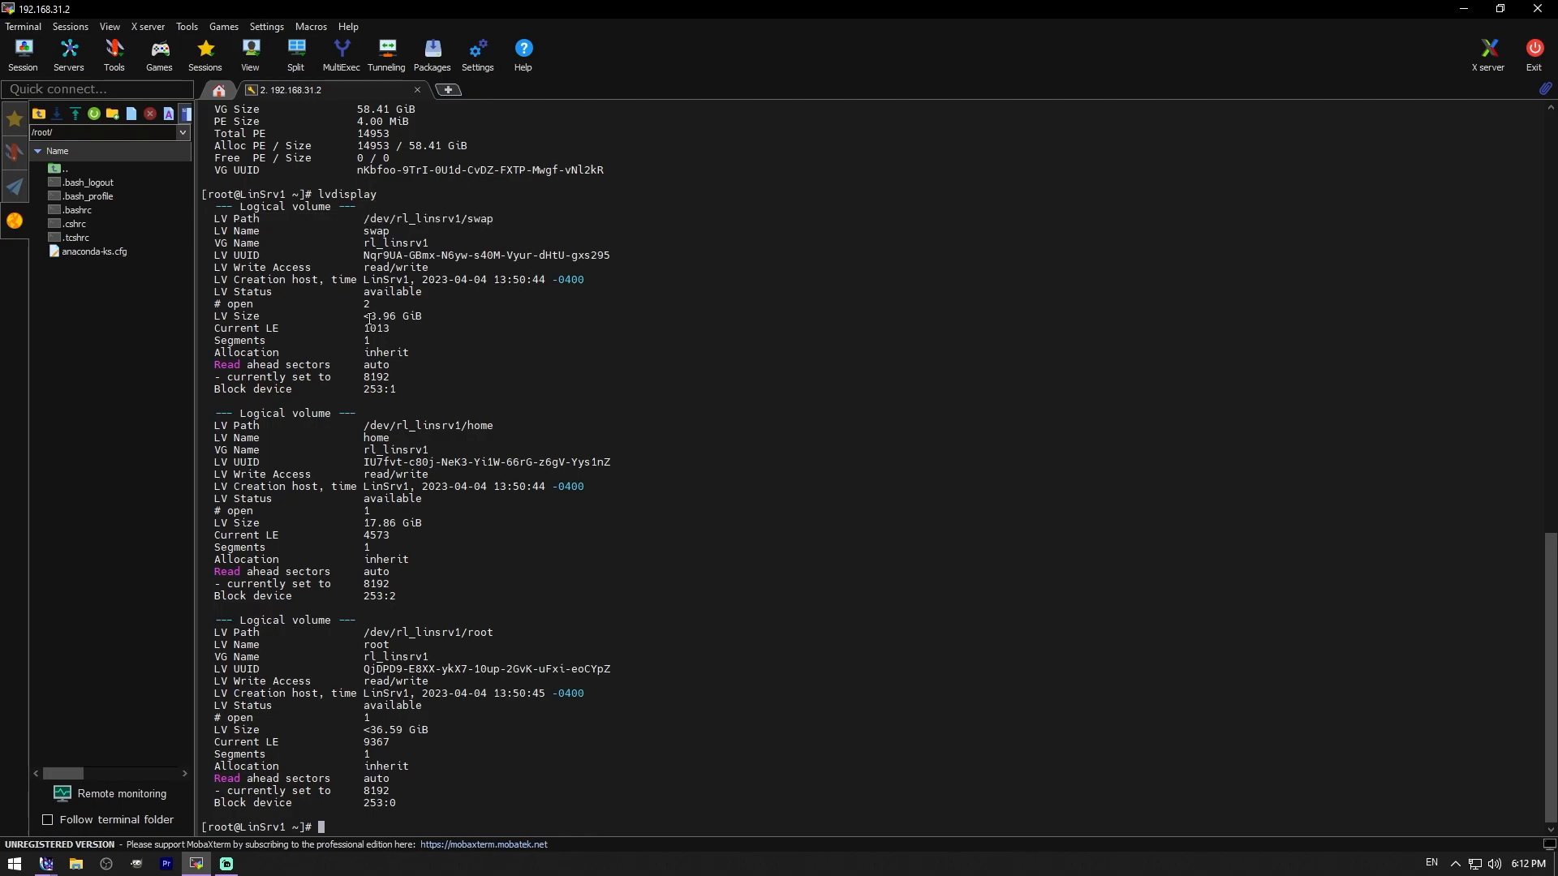
pyautogui.tripleClick(361, 317)
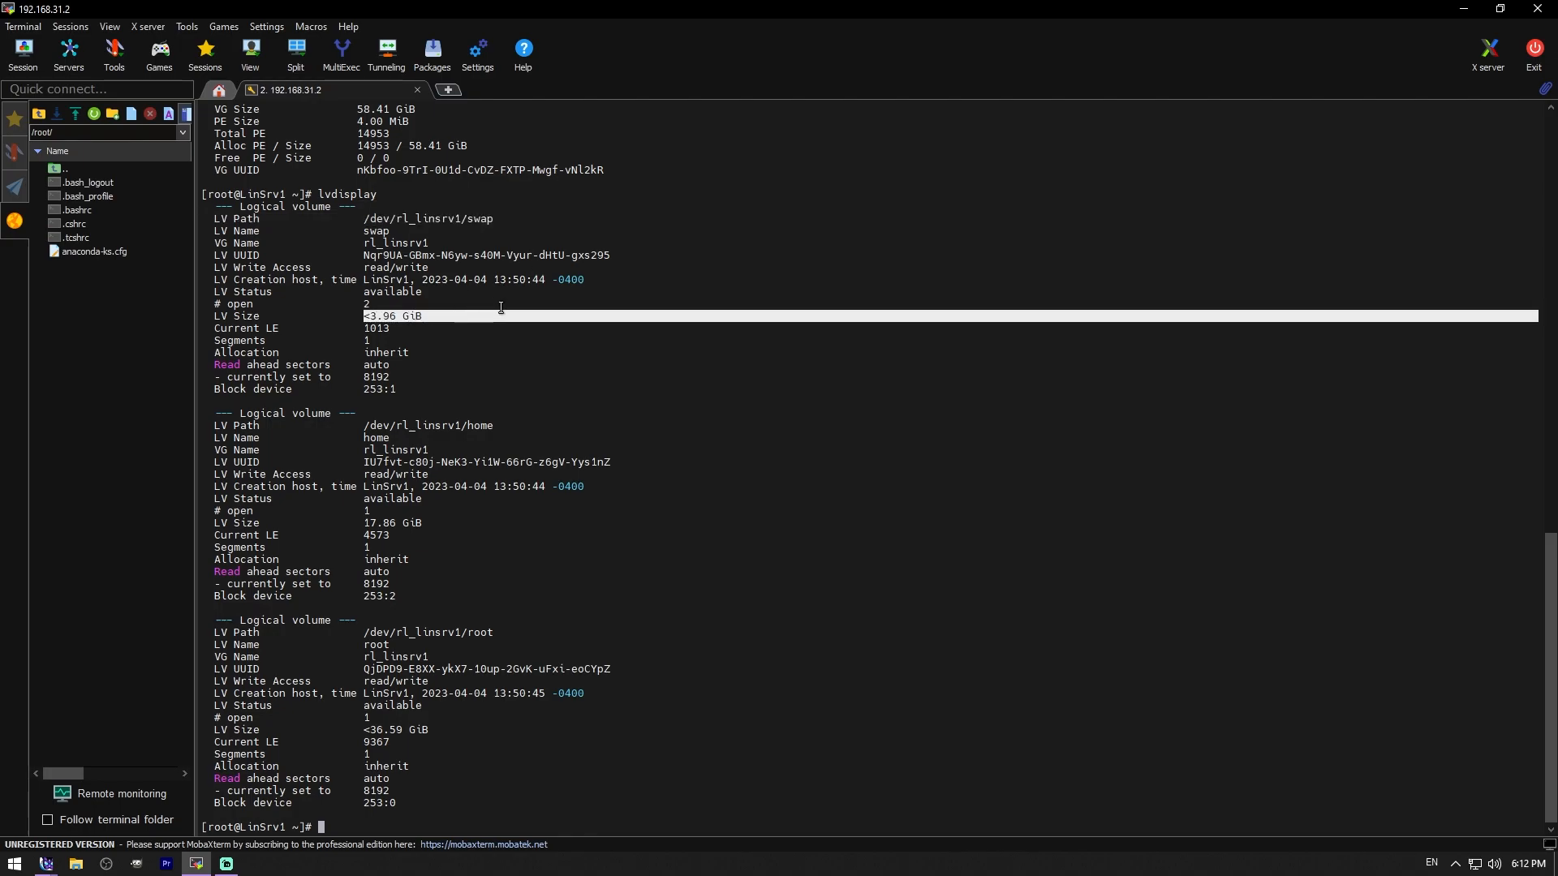
pyautogui.click(609, 347)
pyautogui.tripleClick(465, 425)
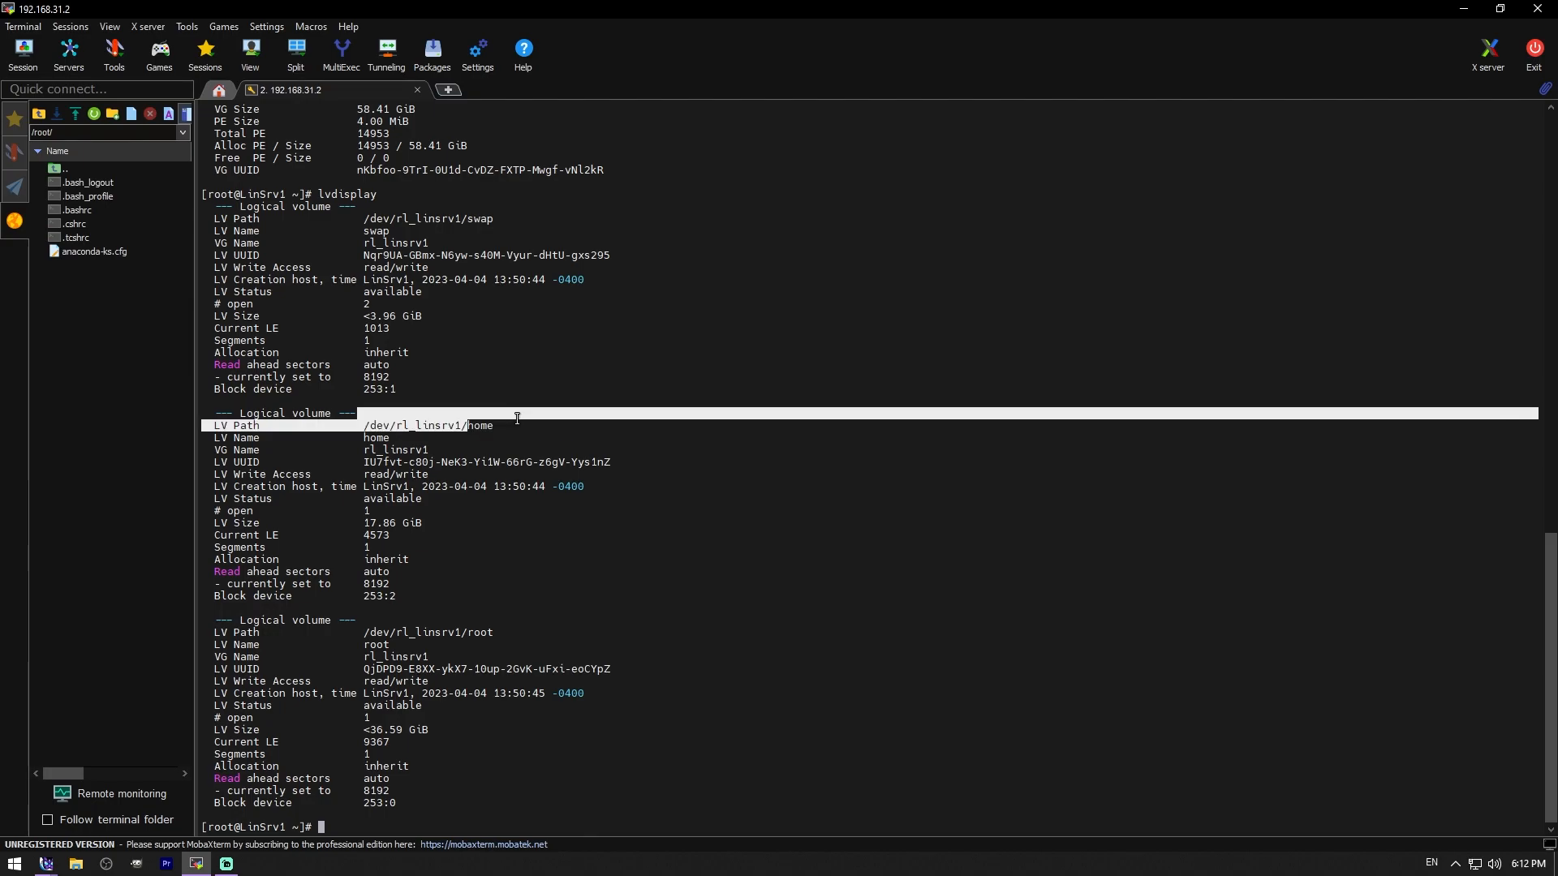
pyautogui.click(370, 528)
pyautogui.moveTo(364, 525); pyautogui.dragTo(423, 524)
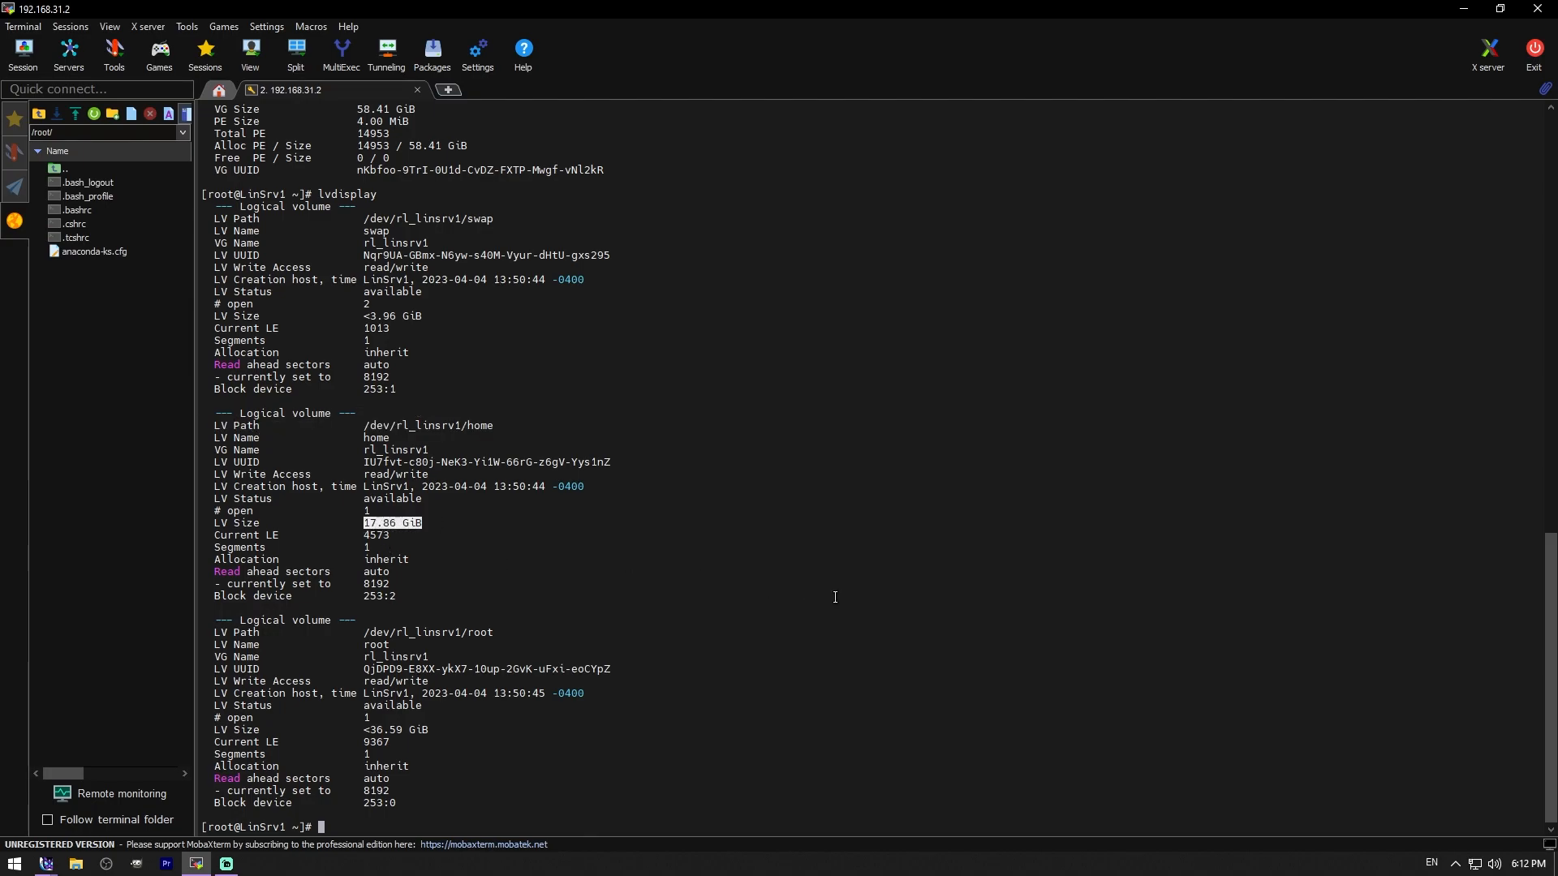
pyautogui.tripleClick(477, 631)
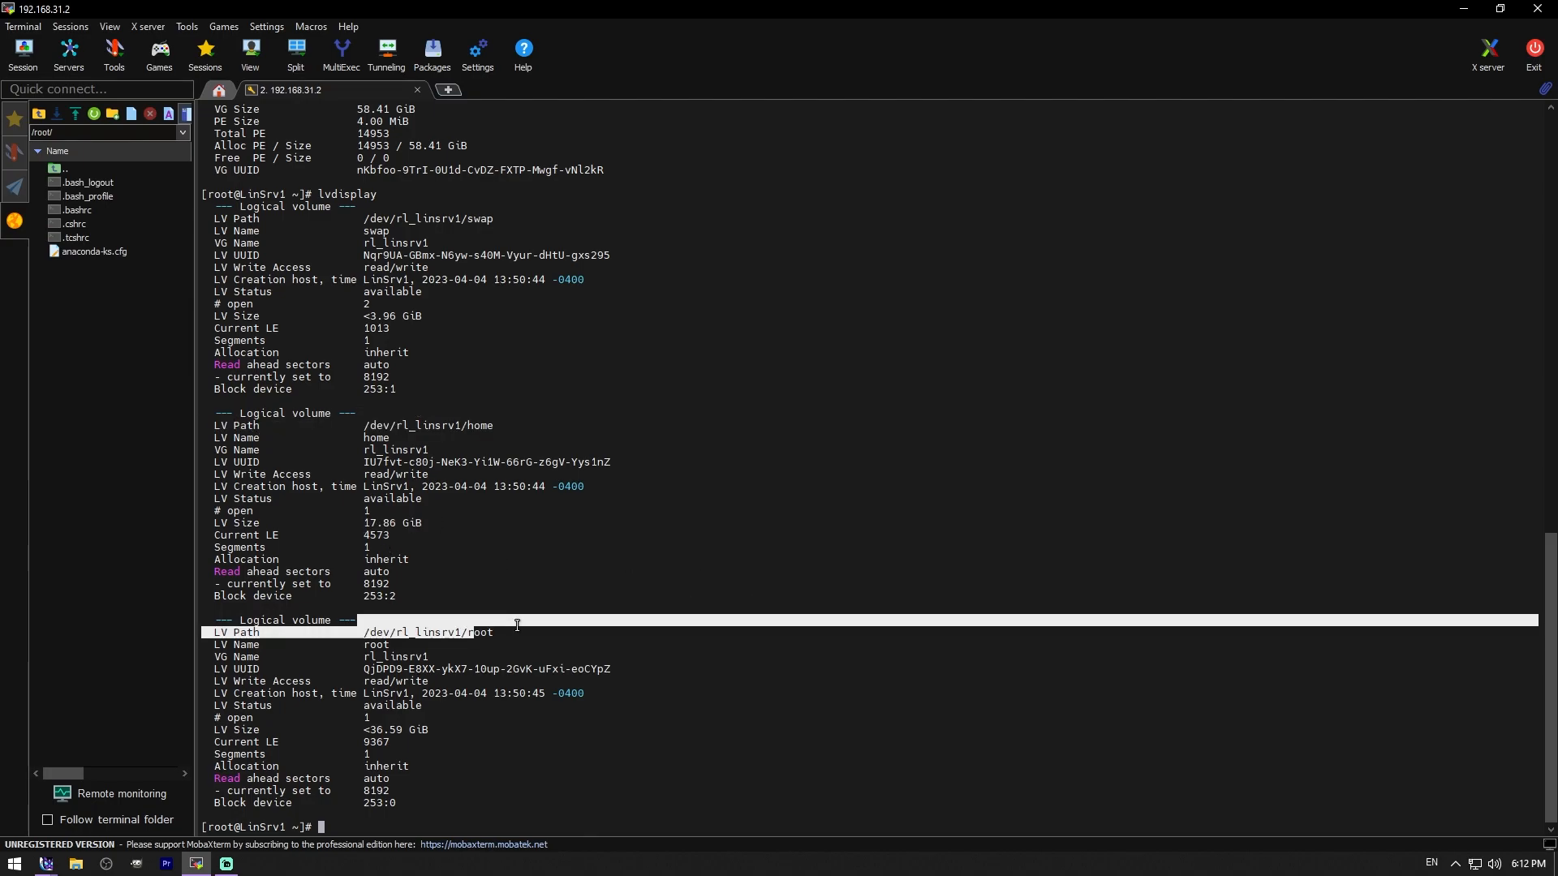
pyautogui.click(369, 728)
pyautogui.moveTo(370, 729)
pyautogui.mouseDown()
pyautogui.moveTo(442, 727)
pyautogui.moveTo(382, 729)
pyautogui.moveTo(398, 730)
pyautogui.mouseUp()
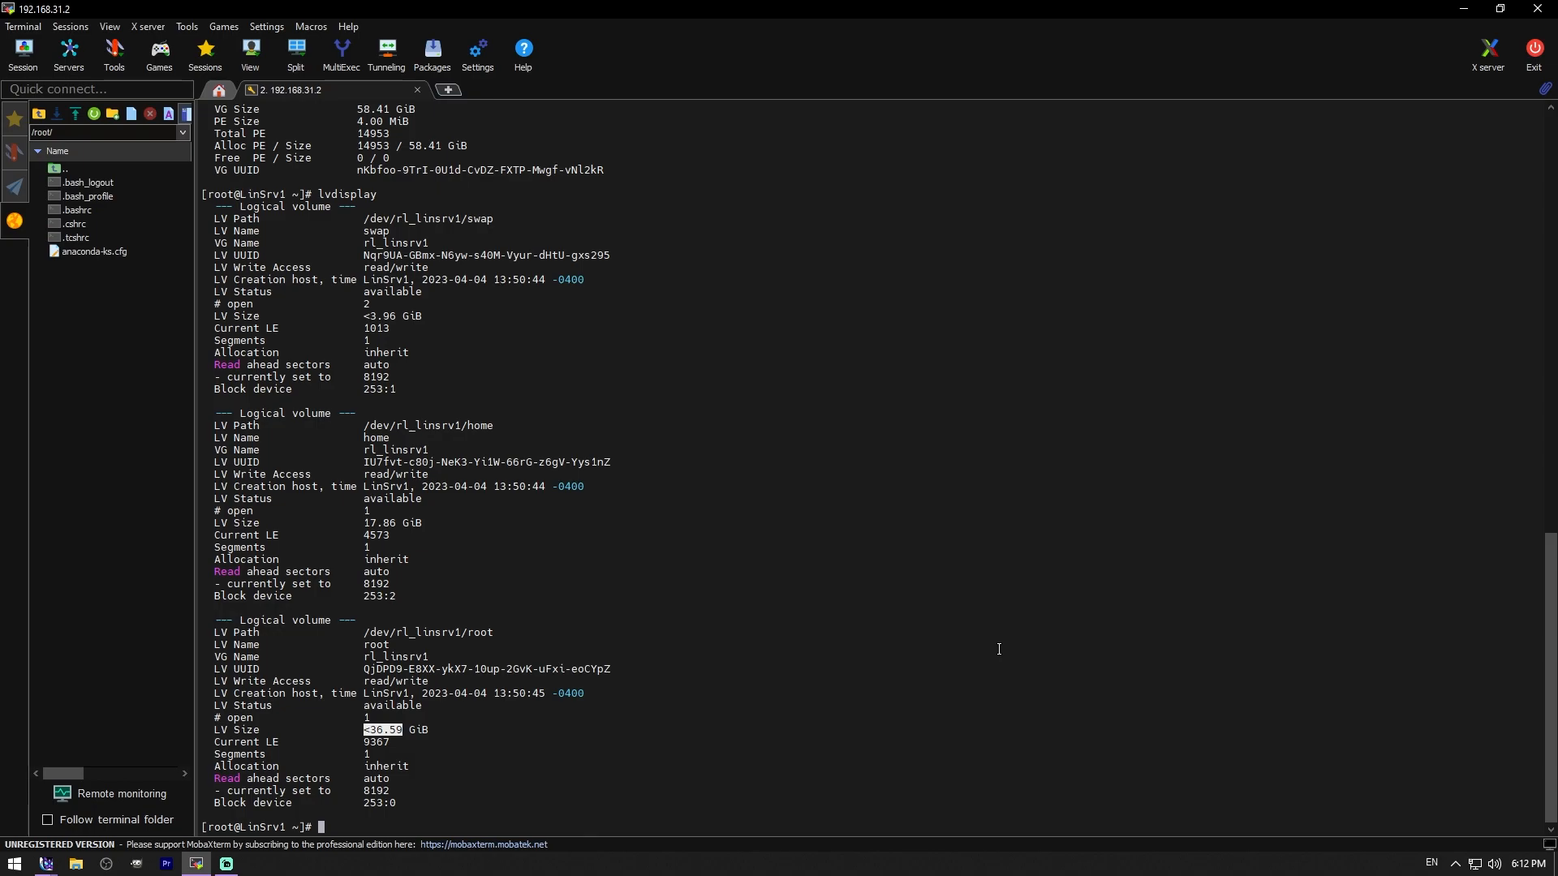
pyautogui.scroll(6, 1000, 649)
pyautogui.scroll(1, 1004, 645)
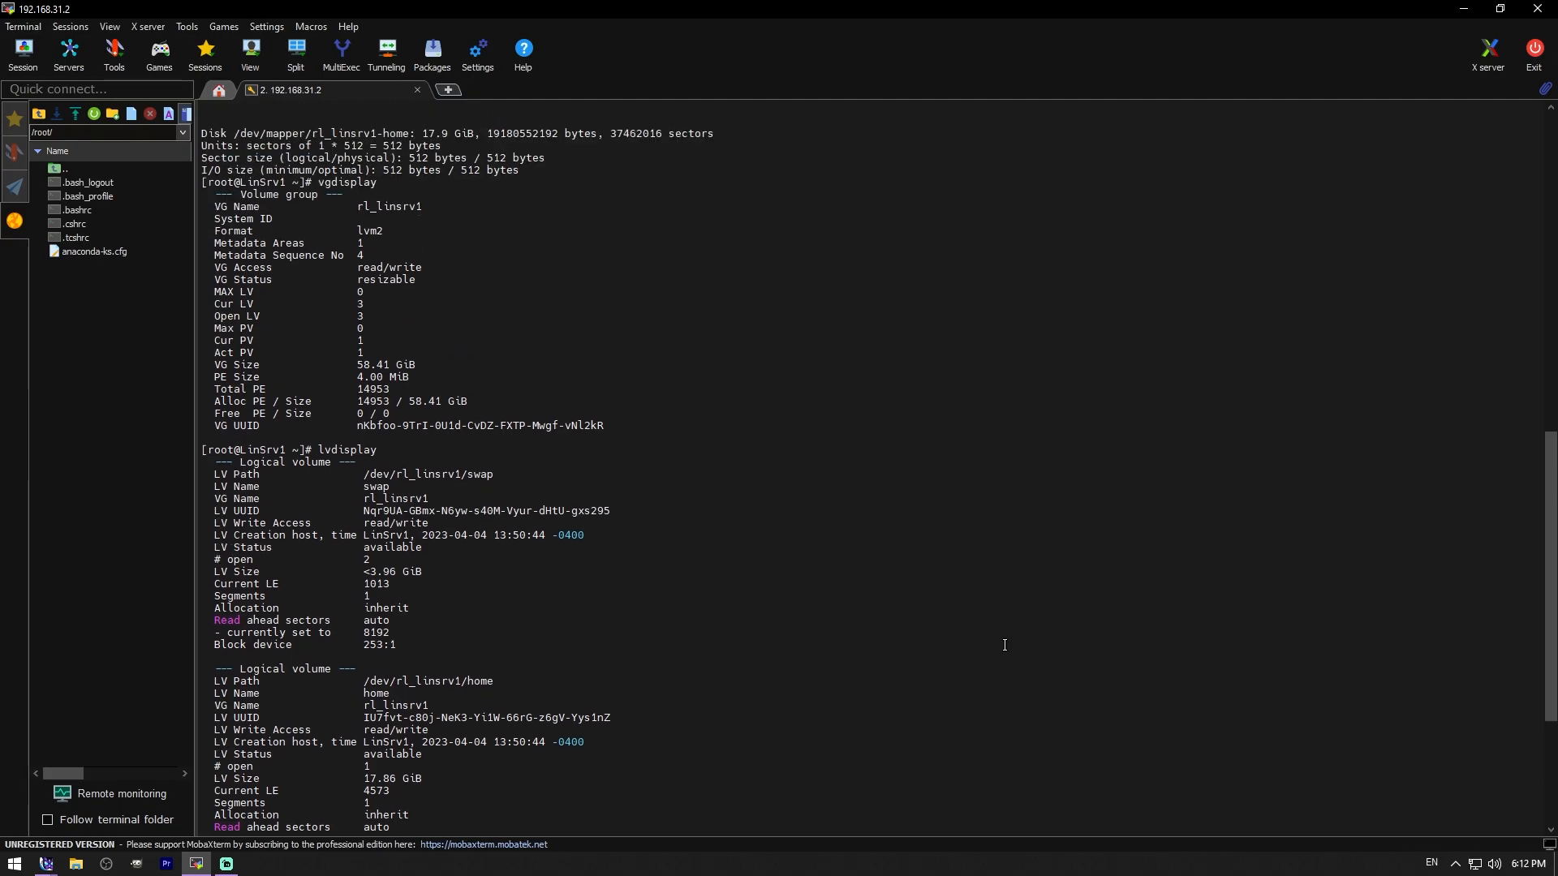
pyautogui.scroll(-7, 1004, 645)
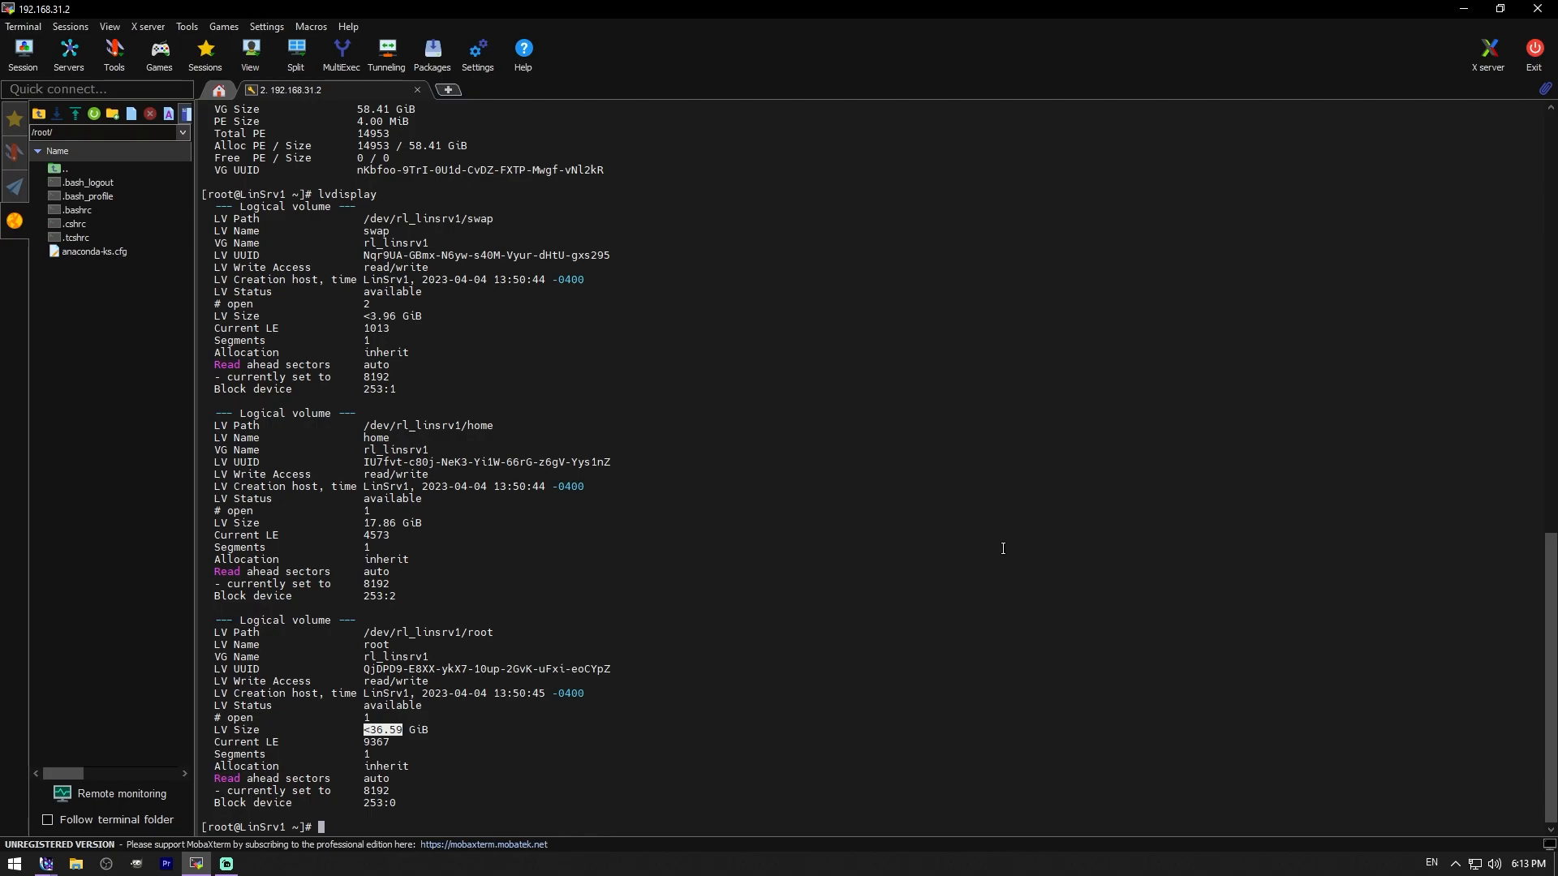
# - Run df -h, then print /etc/fstab with cat
pyautogui.write('df -h')
pyautogui.press('Return')
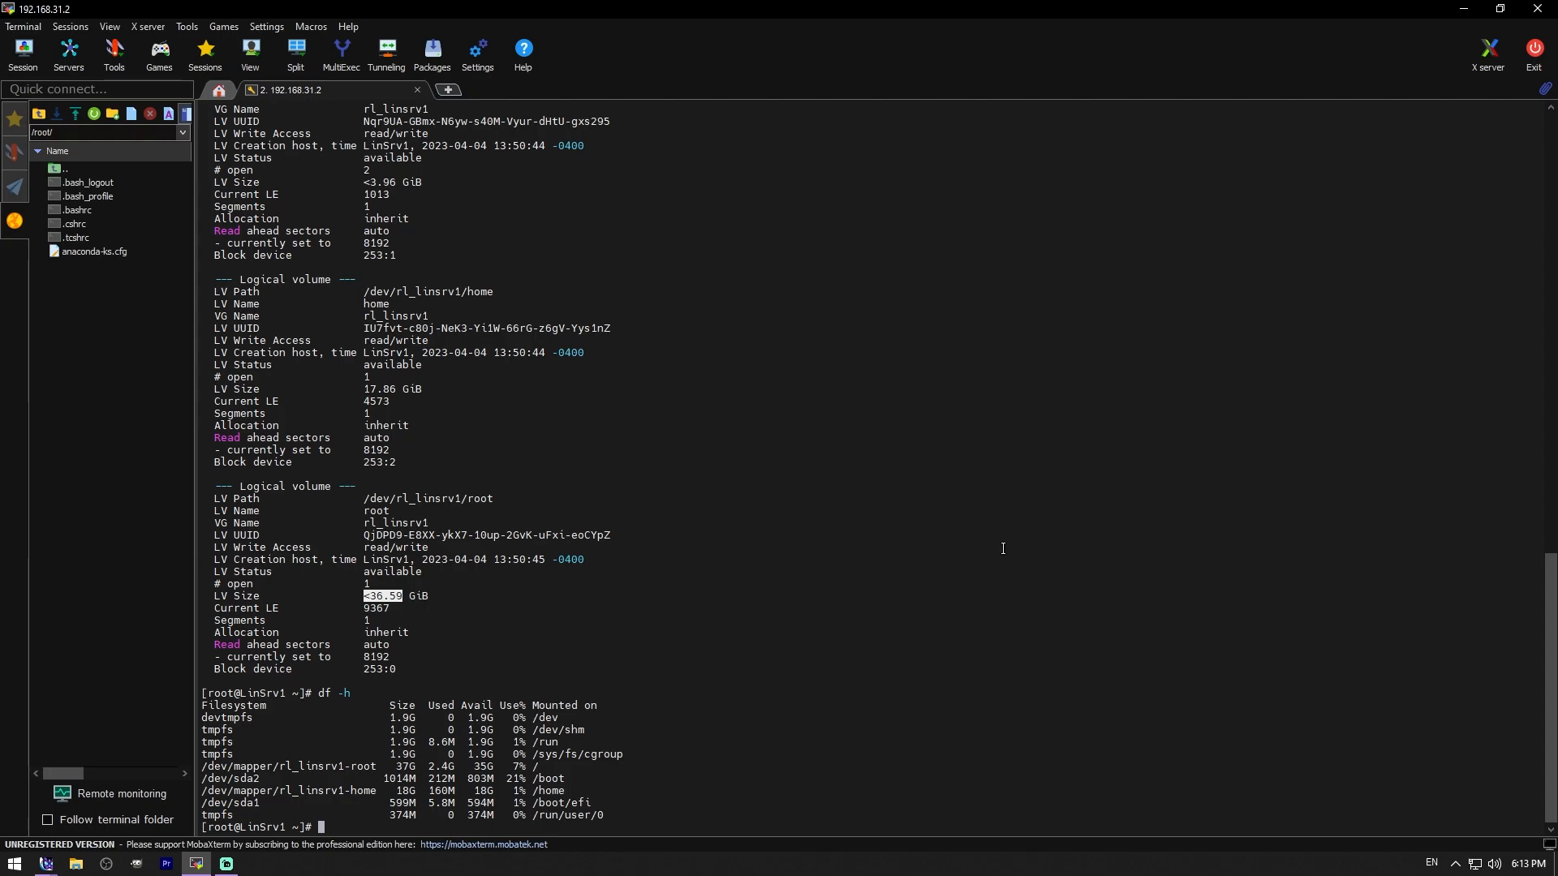
pyautogui.write('cat /etc/fstab')
pyautogui.press('Return')
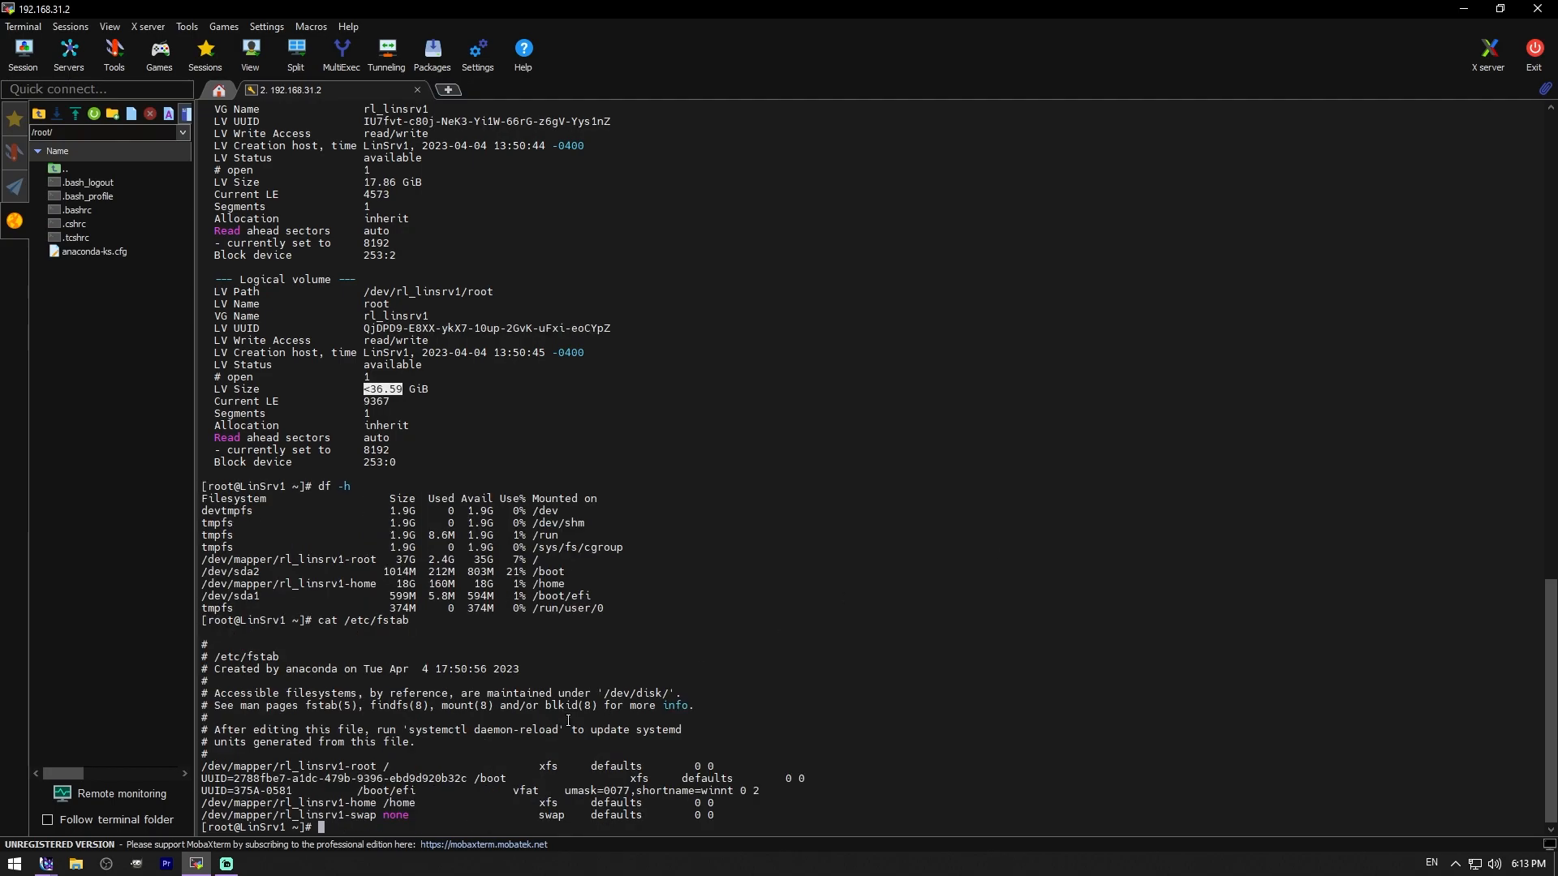
# - Highlight the root device and its xfs filesystem type on the fstab root line
pyautogui.moveTo(200, 766); pyautogui.dragTo(378, 766)
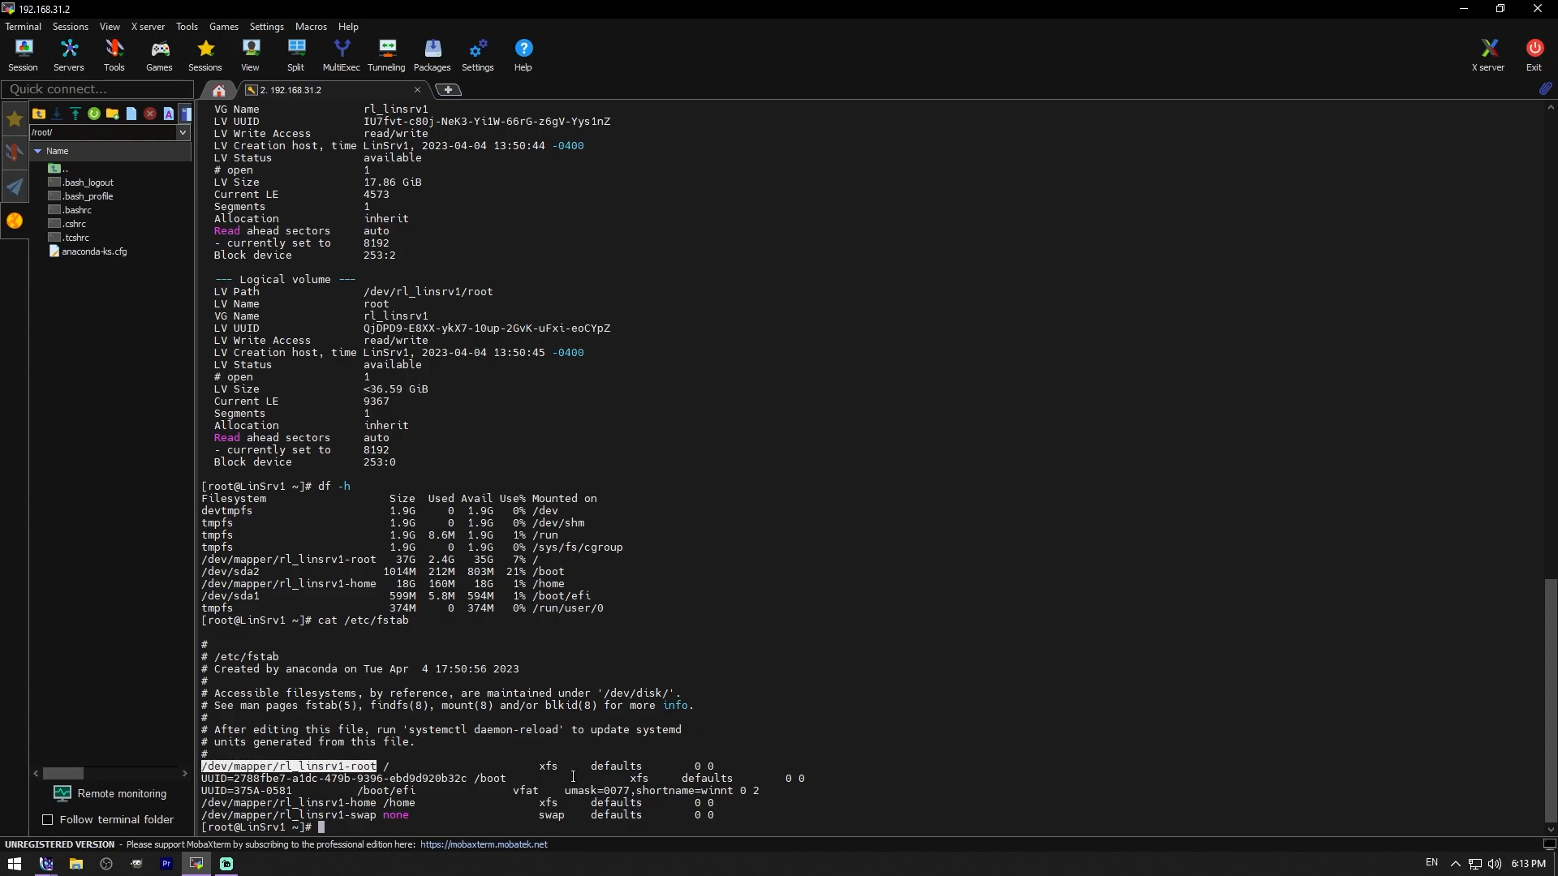
pyautogui.moveTo(536, 766); pyautogui.dragTo(563, 766)
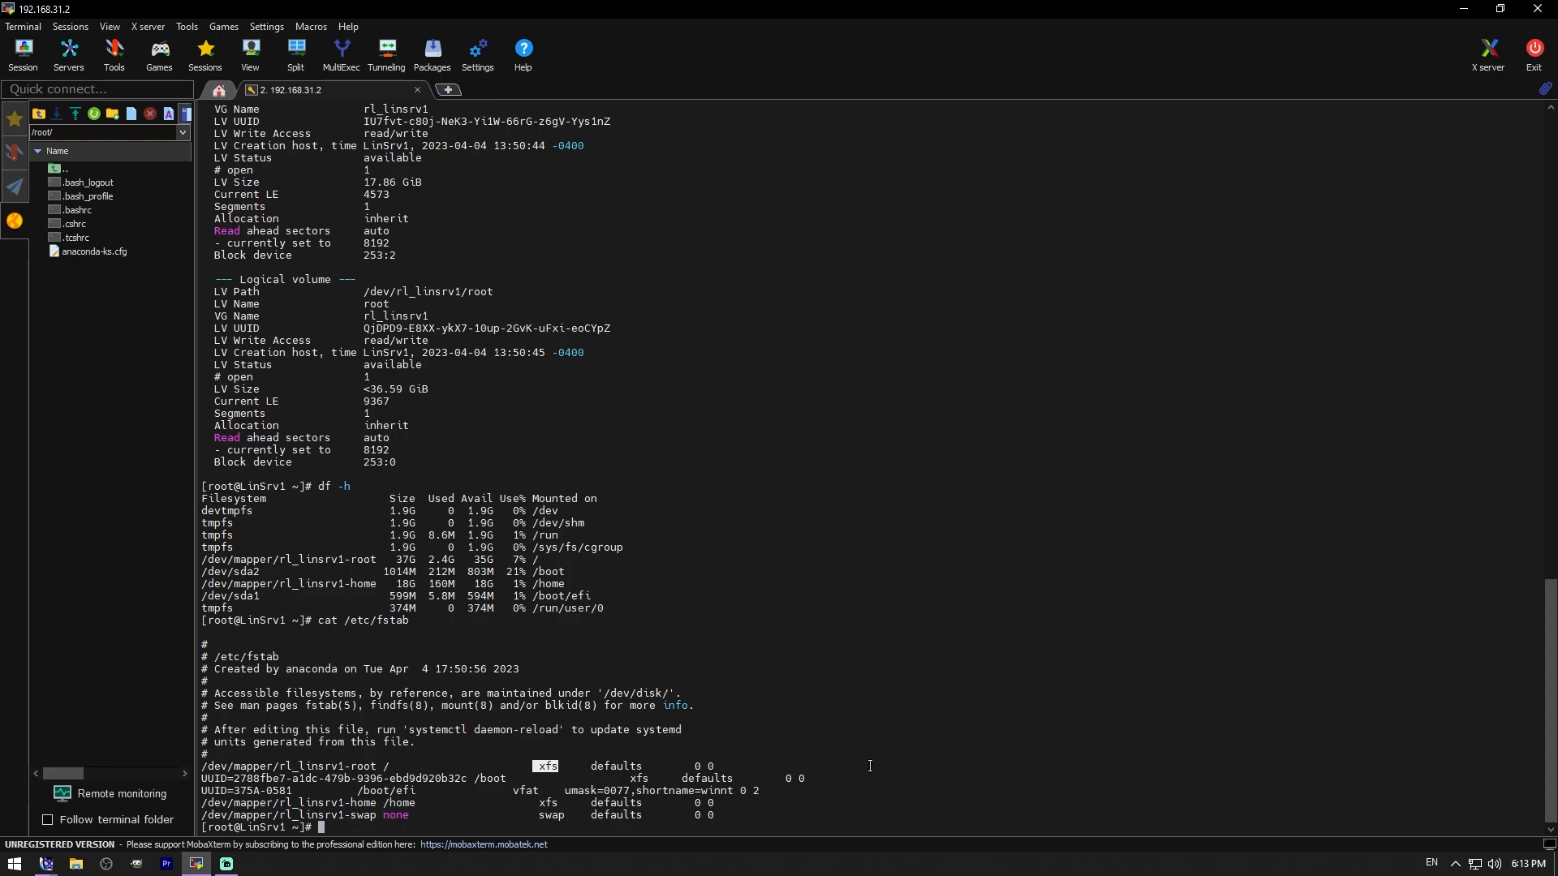
pyautogui.click(543, 763)
pyautogui.doubleClick(543, 764)
# - Start yum update, then edit ens34 in nmtui to add DNS servers 1.1.1.1 and 8.8.4.4
pyautogui.write('yum update')
pyautogui.press('Return')
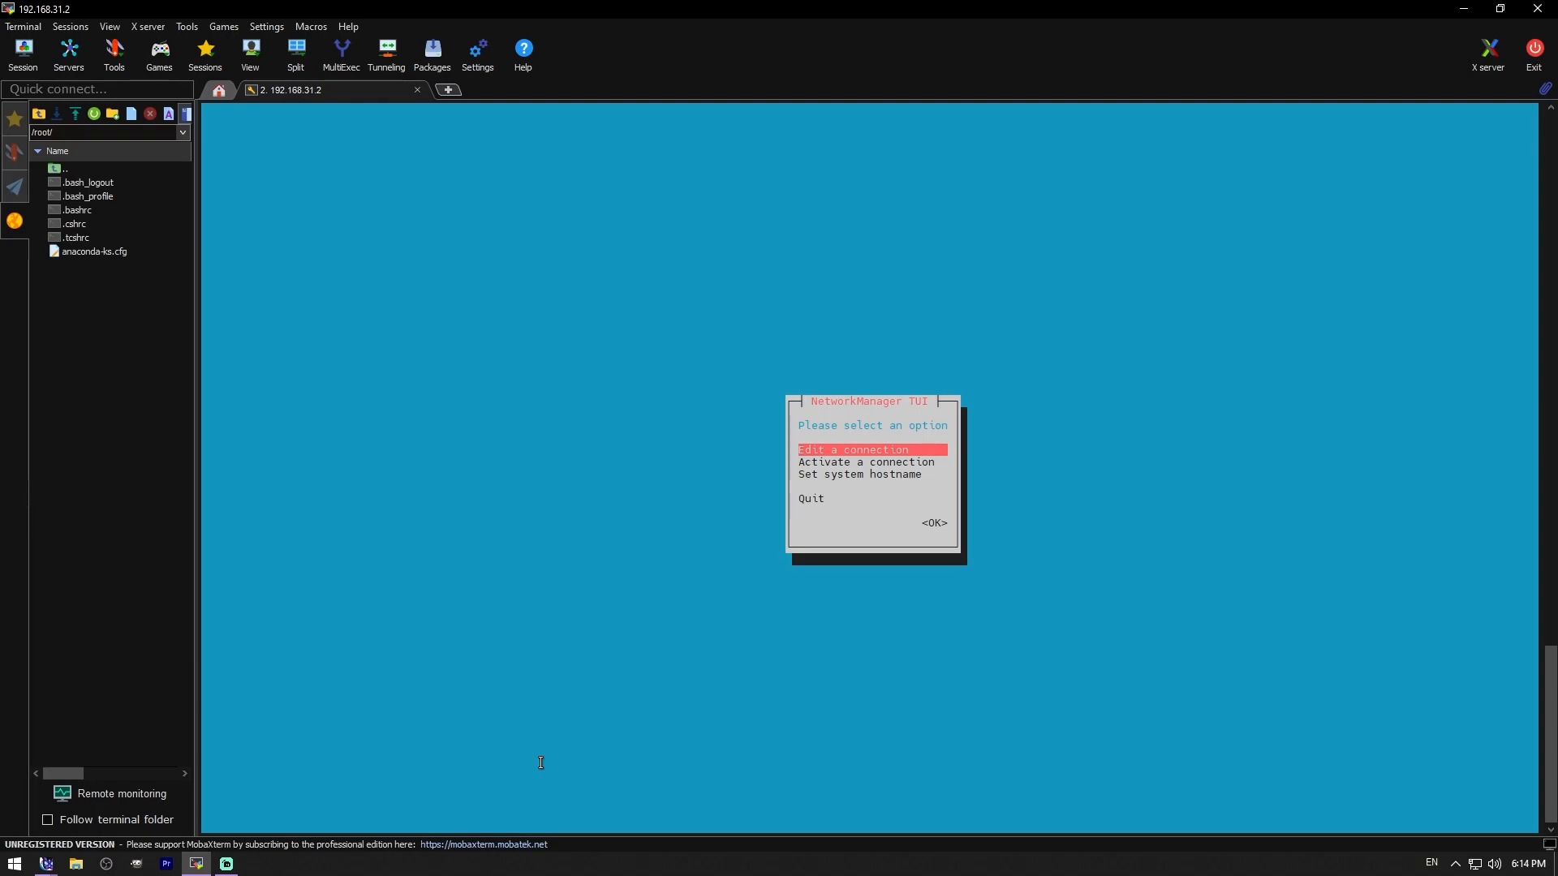
pyautogui.press('Return')
pyautogui.press('Return')
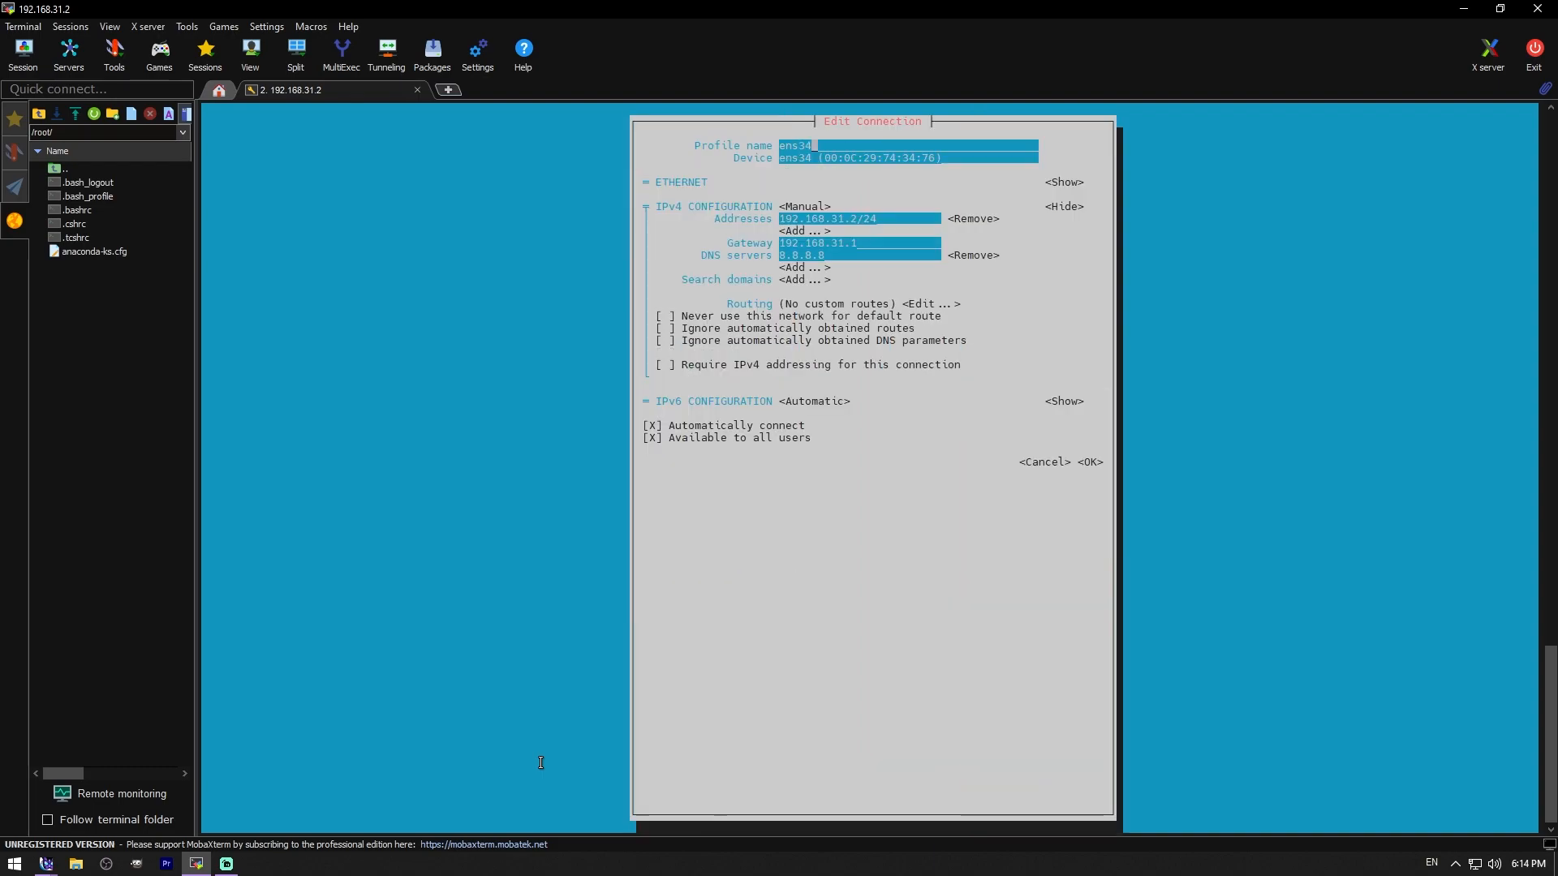
pyautogui.write('kk')
pyautogui.press('BackSpace')
pyautogui.press('BackSpace')
pyautogui.press('Down')
pyautogui.press('Down')
pyautogui.press('Down')
pyautogui.press('Down')
pyautogui.press('Down')
pyautogui.press('Down')
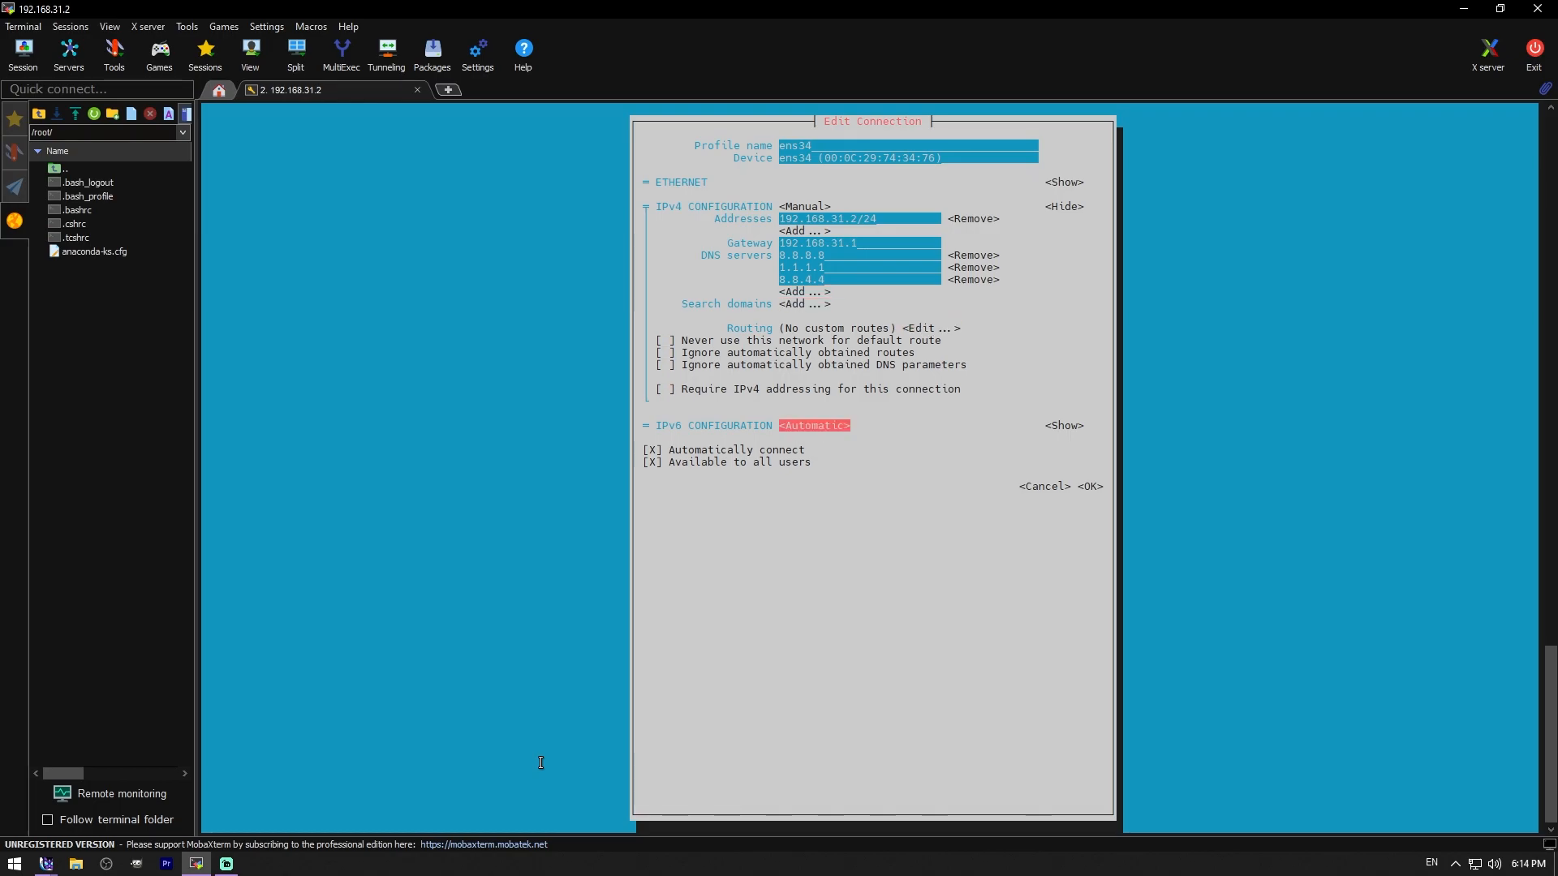
pyautogui.press('Tab')
pyautogui.press('Tab')
pyautogui.press('Tab')
pyautogui.press('Tab')
pyautogui.press('Tab')
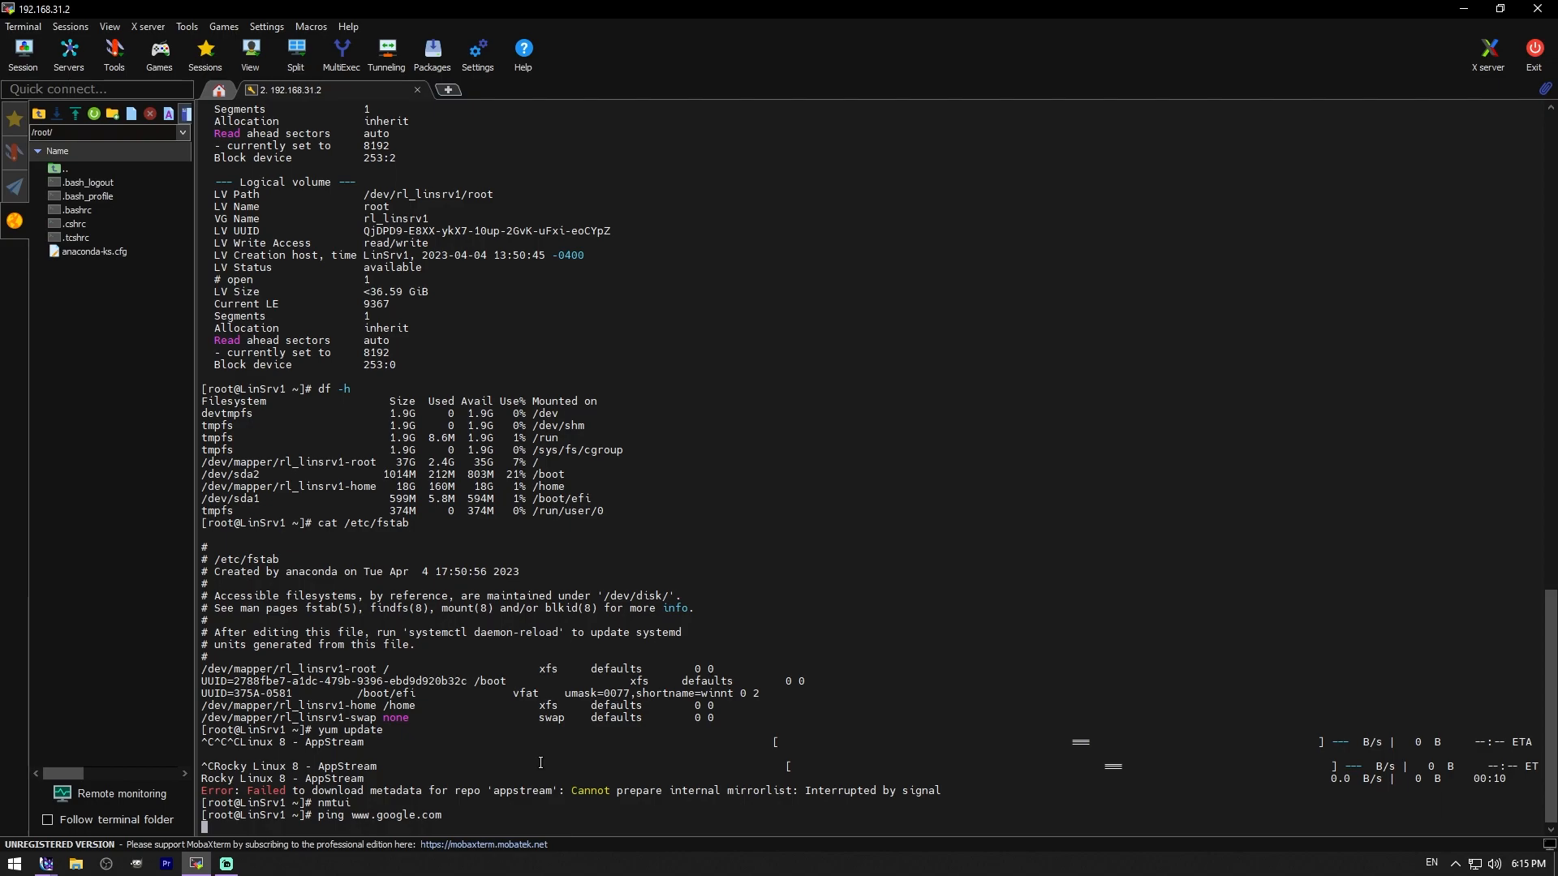
# - Stop the ping, then run free -m (3731 MB total, 4051 MB swap) and date
pyautogui.press('BackSpace')
pyautogui.hotkey('ctrl', 'c')
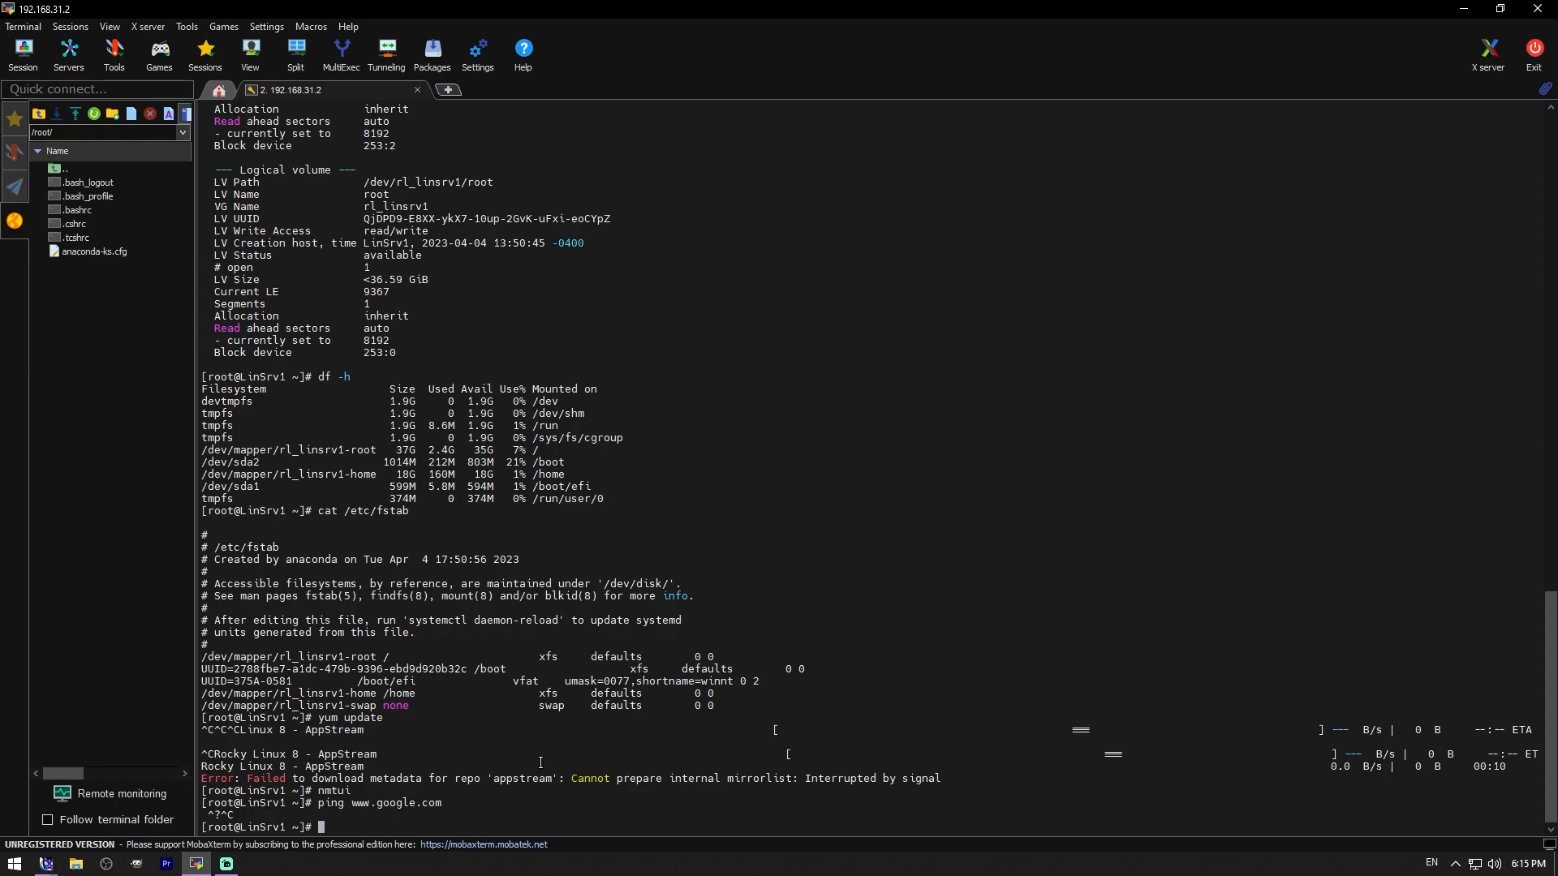
pyautogui.write('free -m')
pyautogui.press('Return')
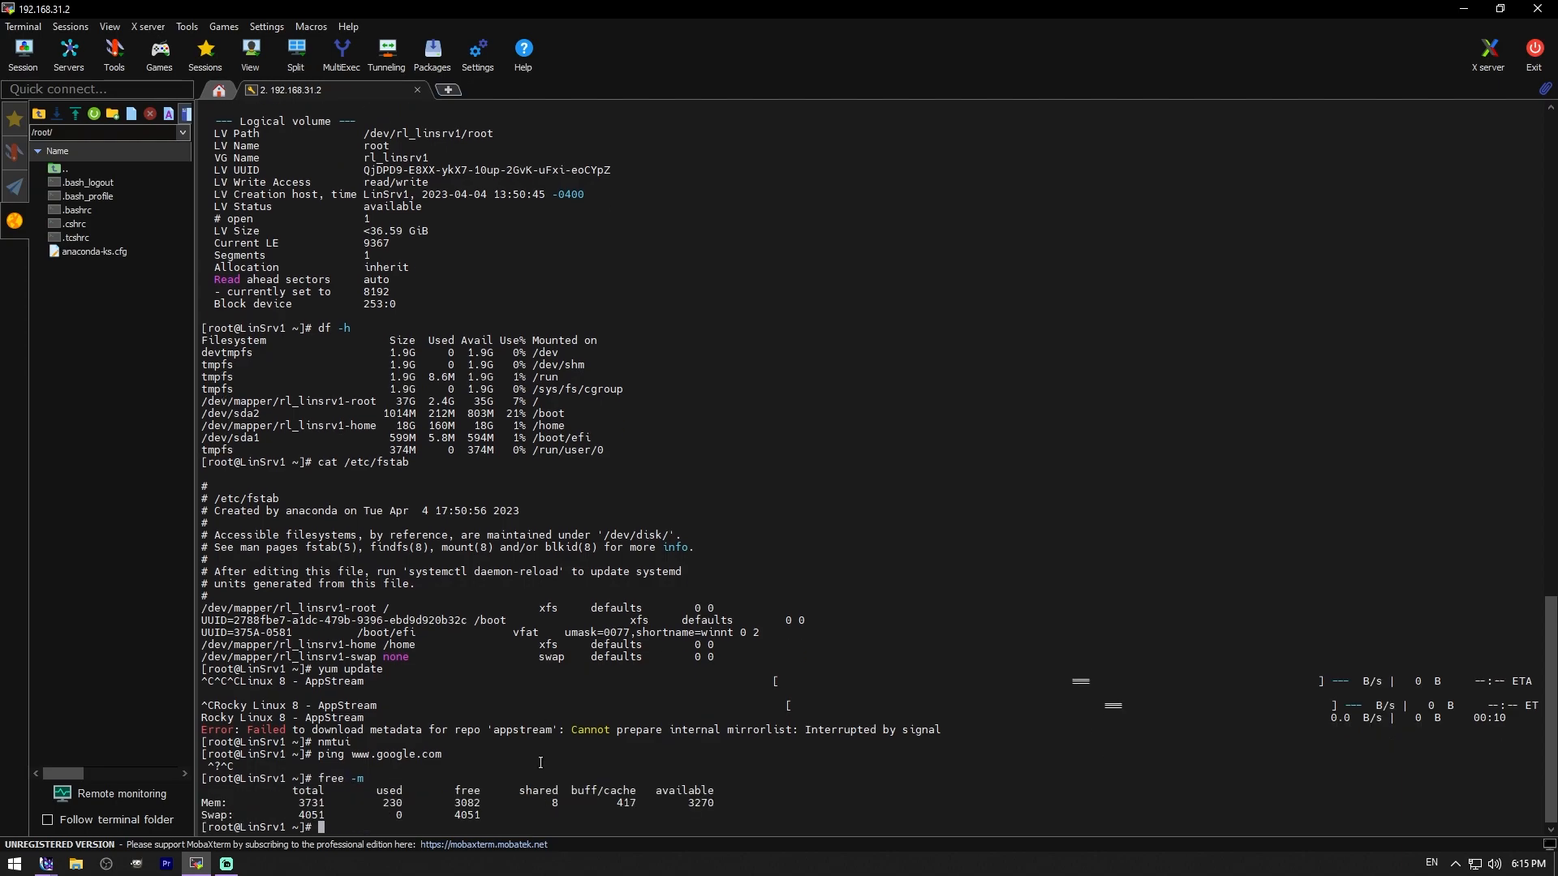
pyautogui.write('date')
pyautogui.press('Return')
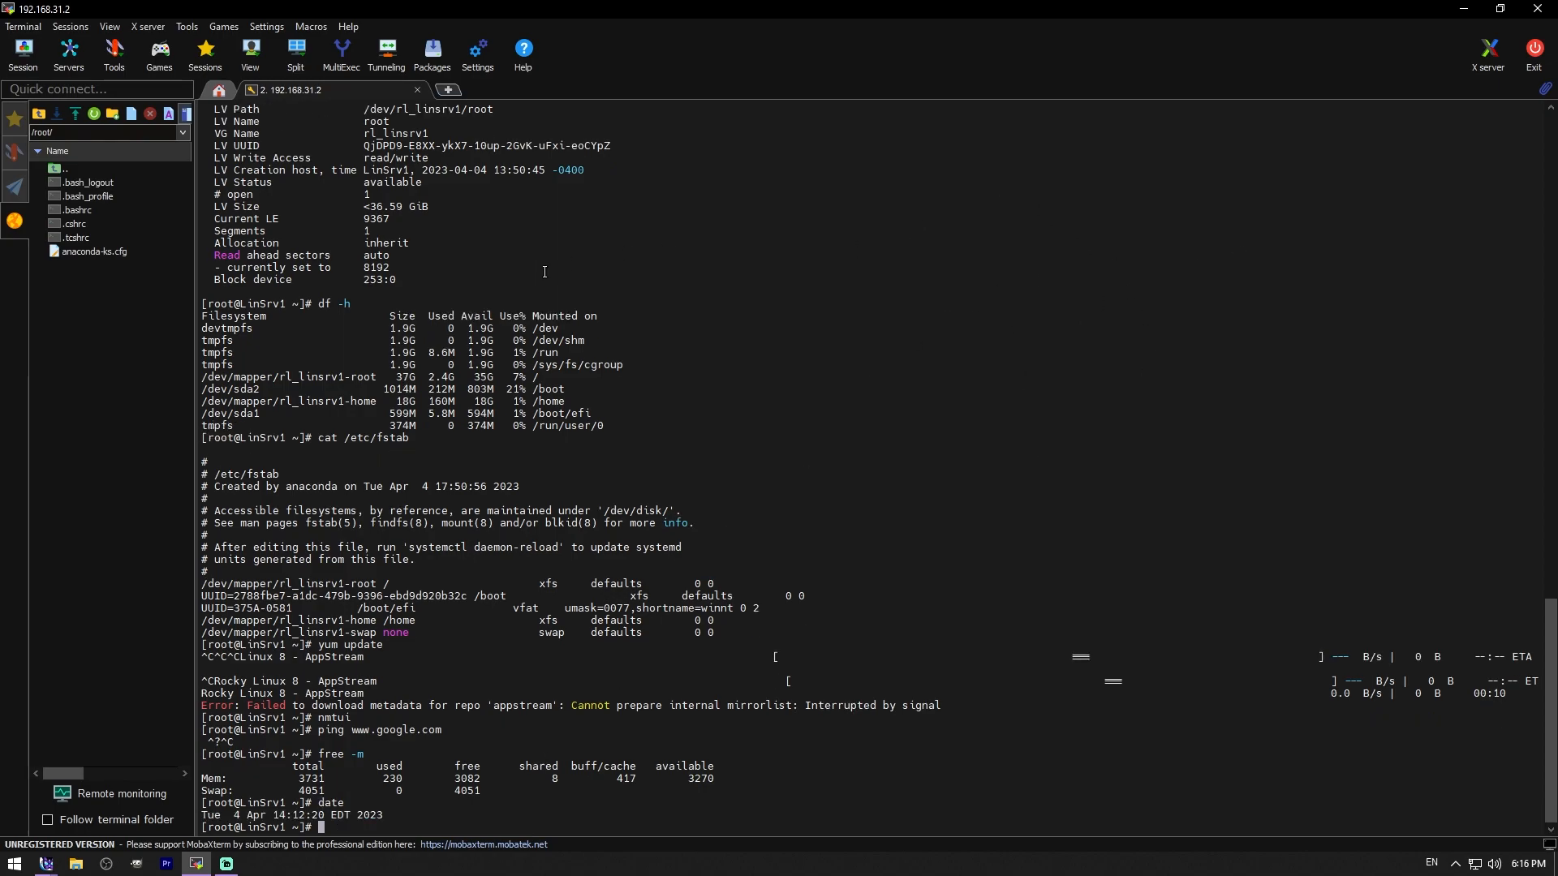
# - Enable Remote monitoring and check the bottom-bar CPU, RAM, network, uptime and users readouts
pyautogui.click(128, 787)
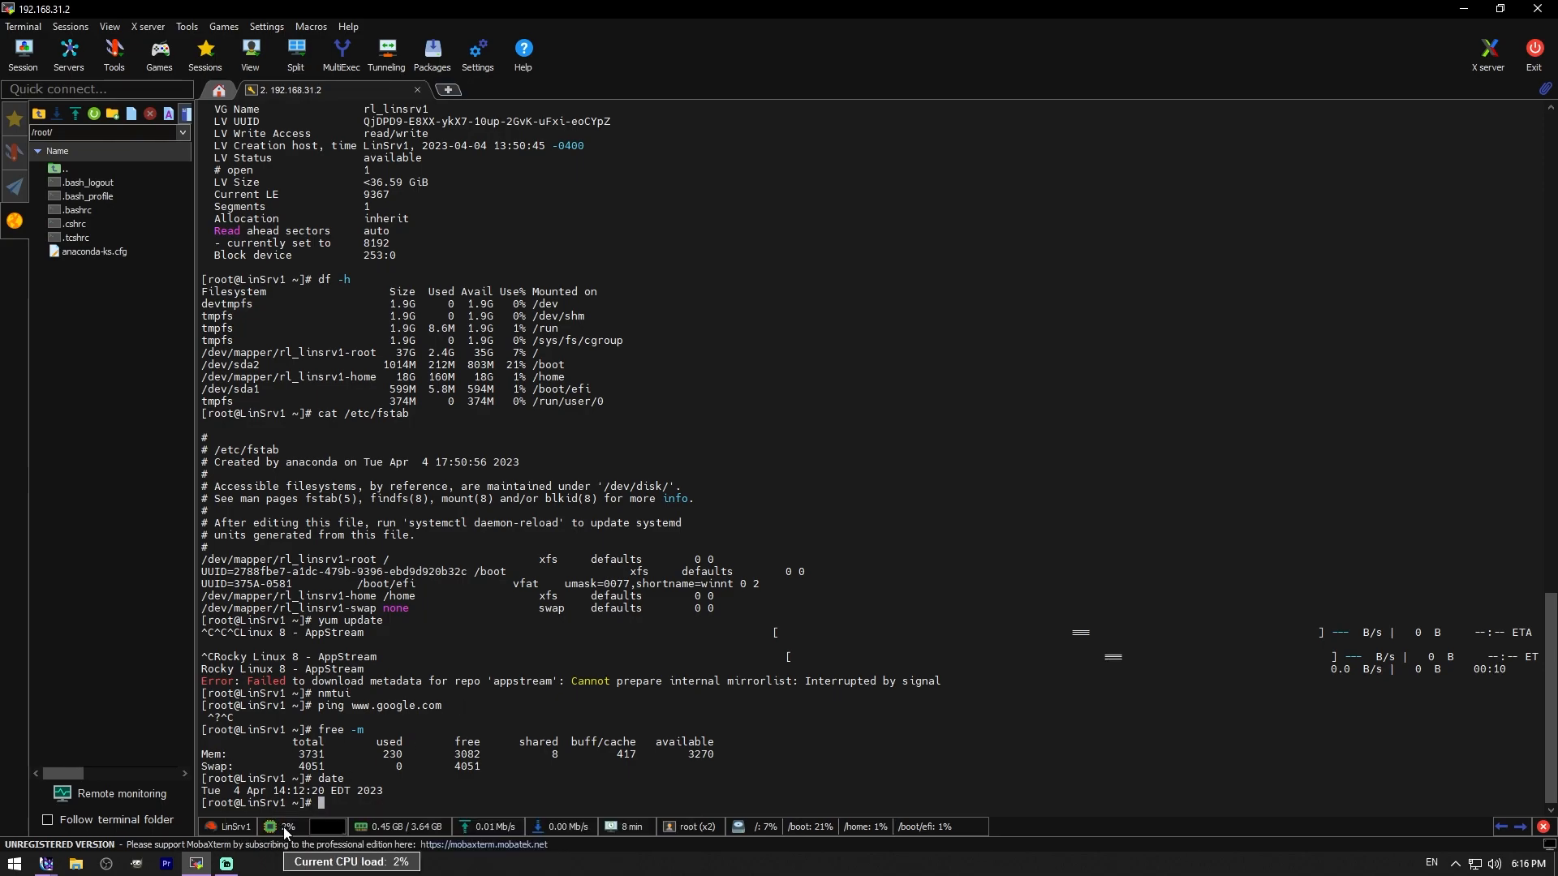
pyautogui.moveTo(326, 833)
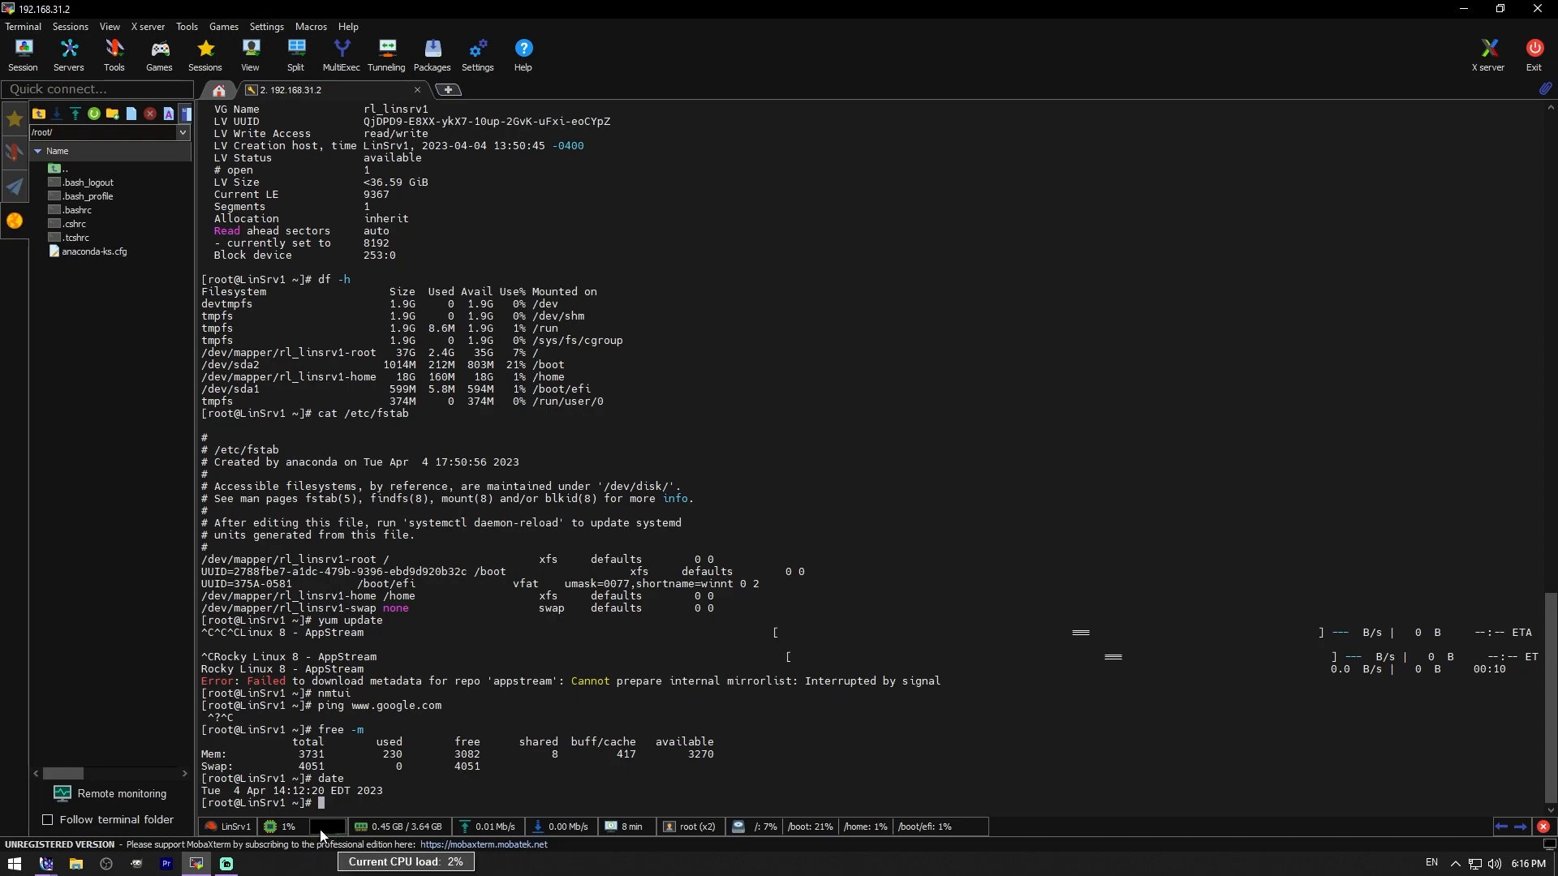
pyautogui.moveTo(388, 829)
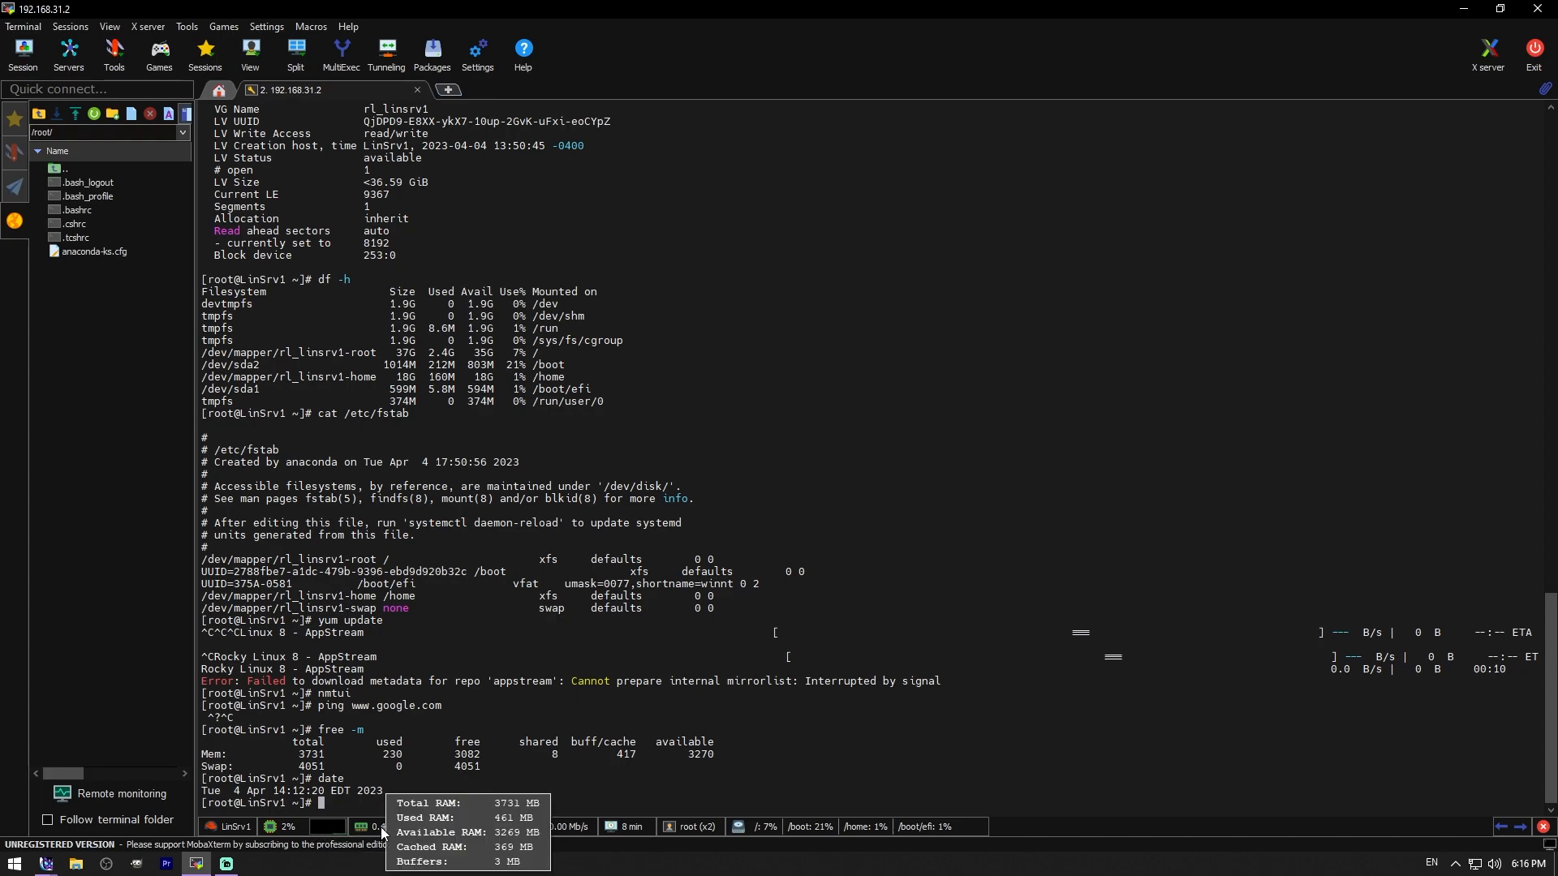
pyautogui.moveTo(493, 829)
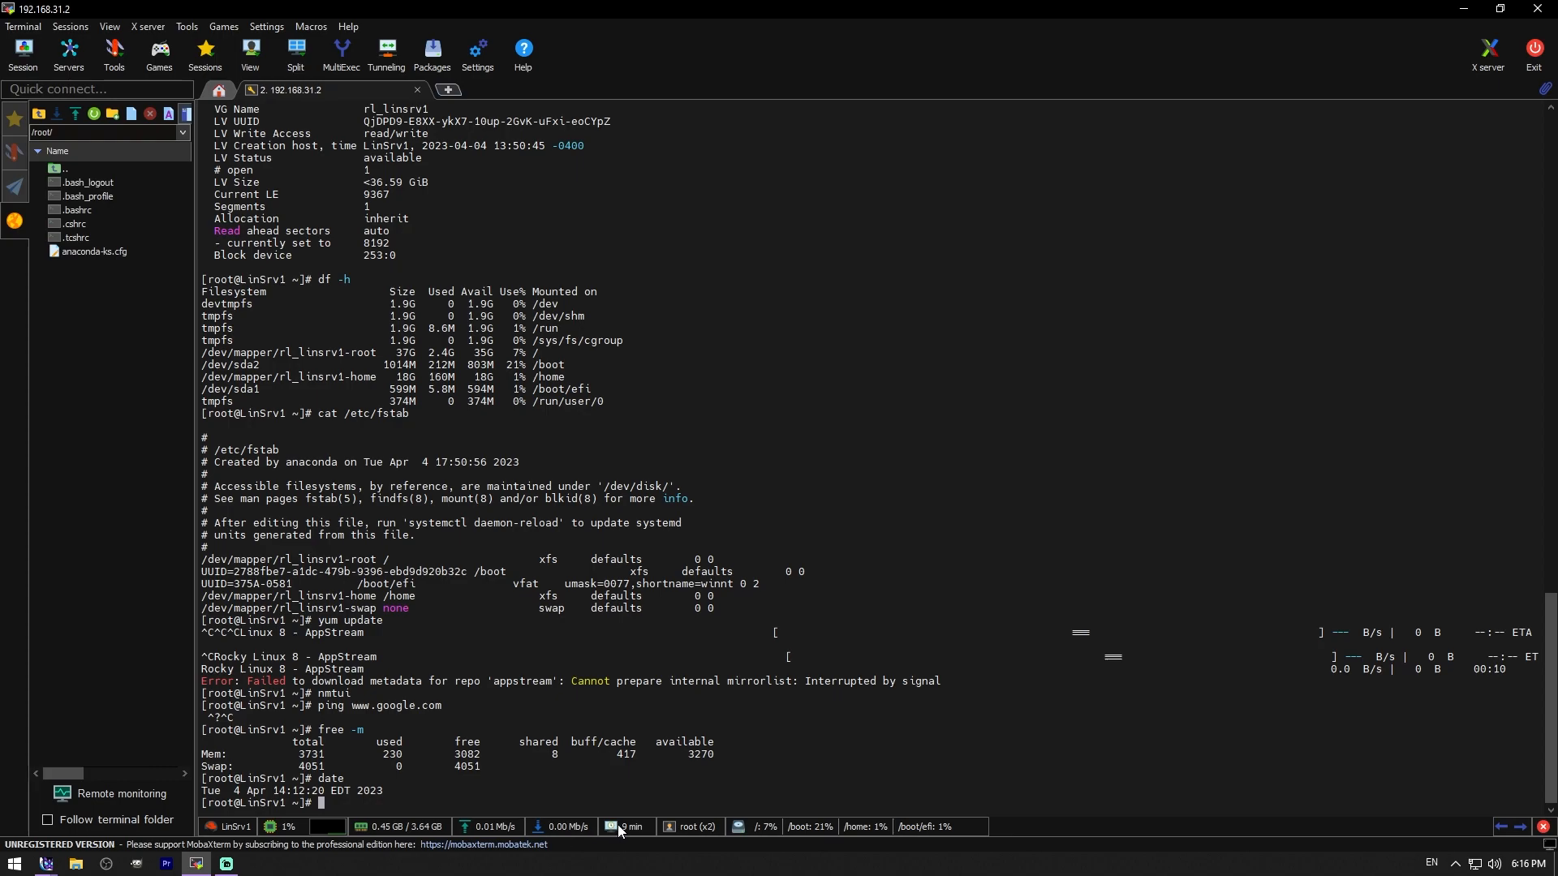
pyautogui.moveTo(634, 829)
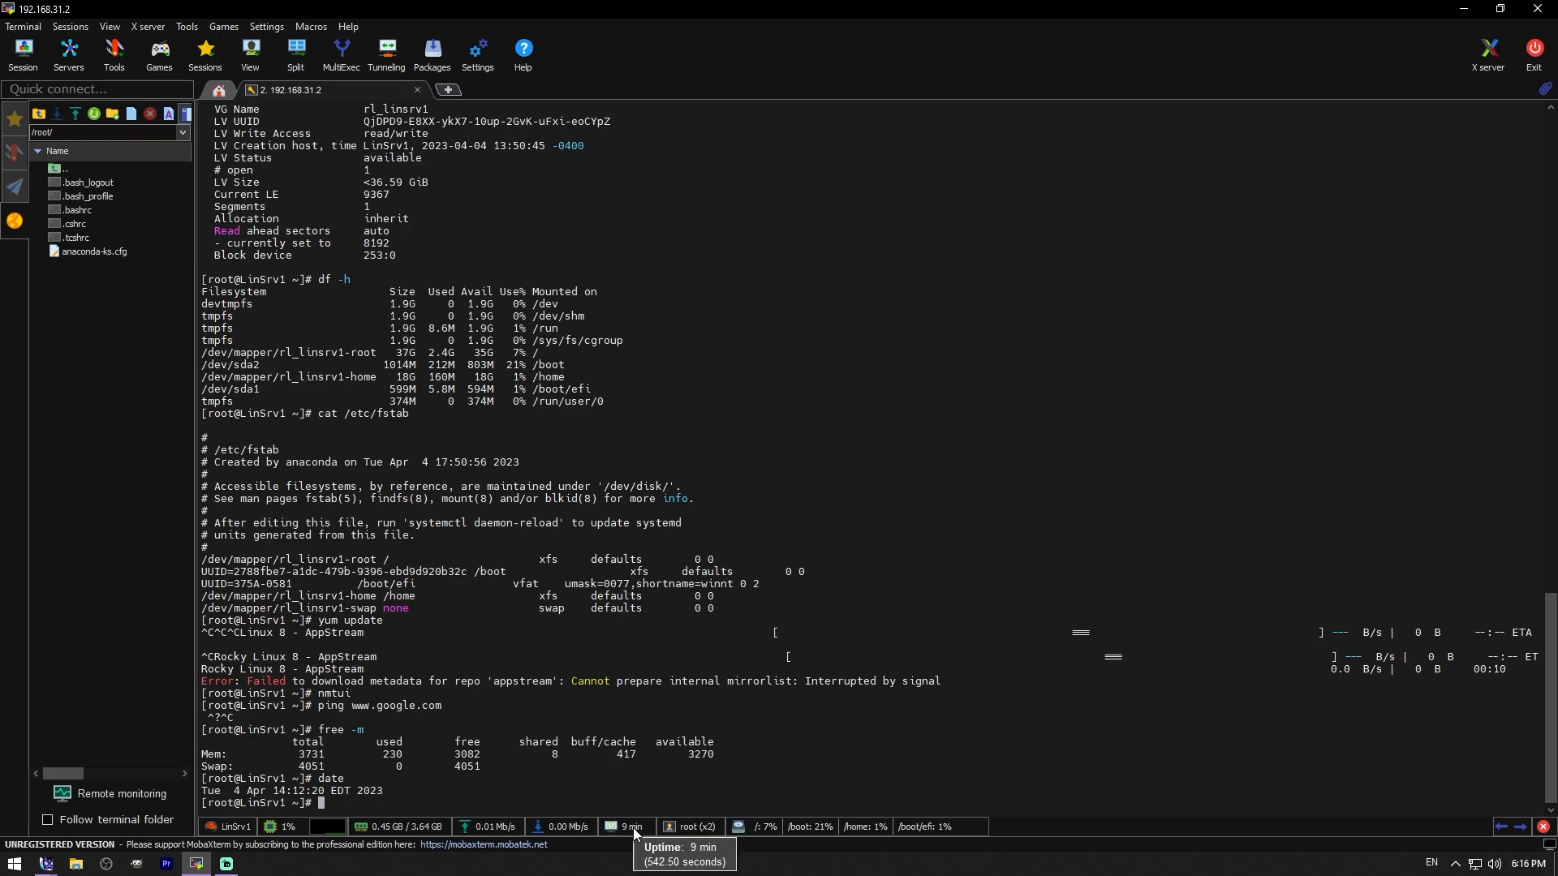
pyautogui.moveTo(699, 827)
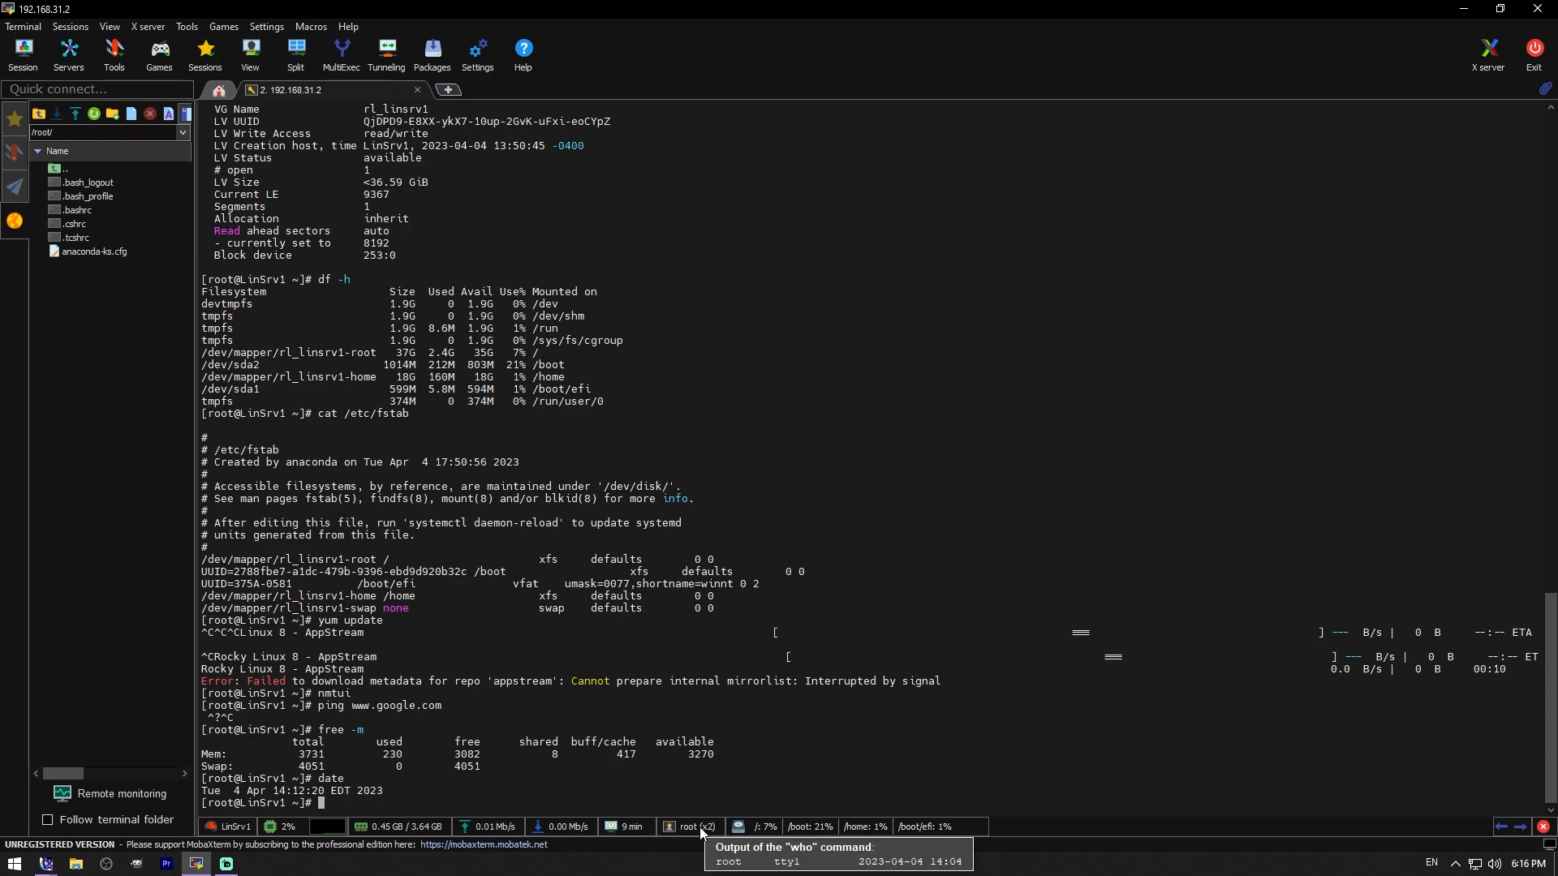